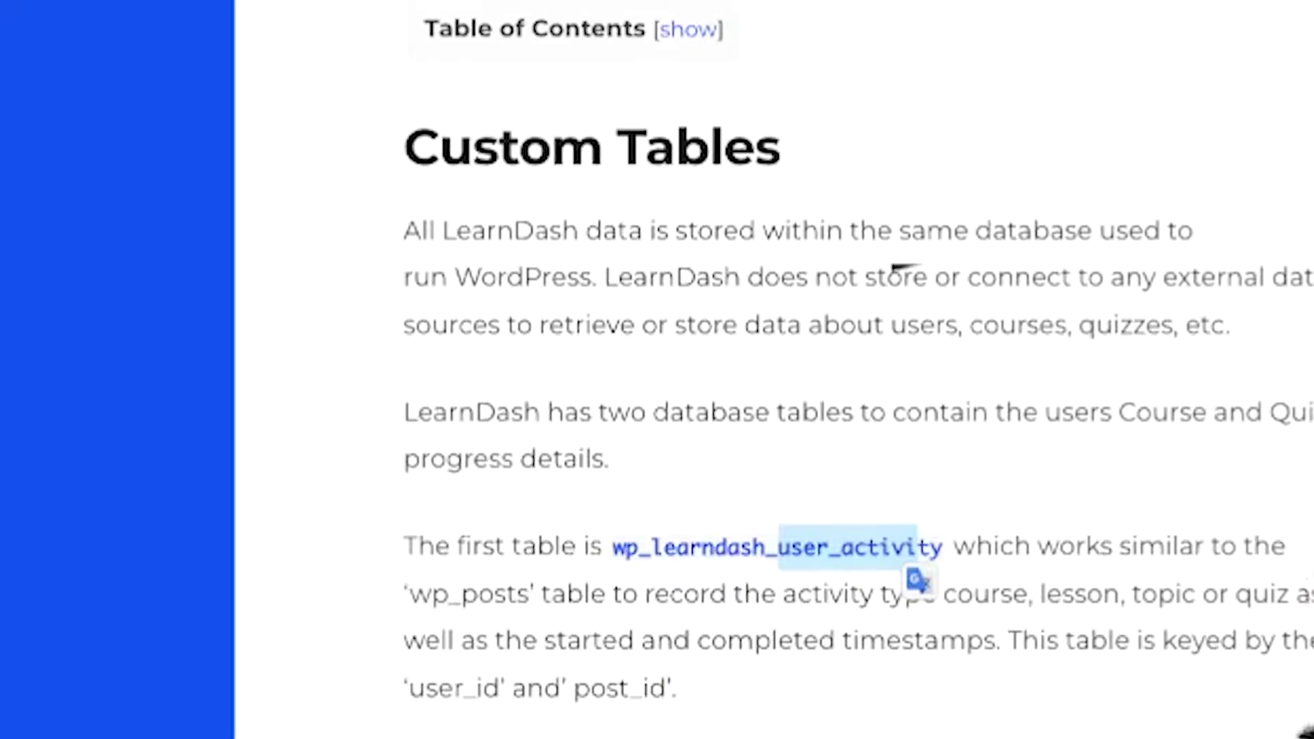
- Read the LearnDash Database Info article on the user activity tables, their keys and their SQL structure
{"action": "scroll", "coordinate": [860, 551], "scroll_direction": "down", "scroll_amount": 3}
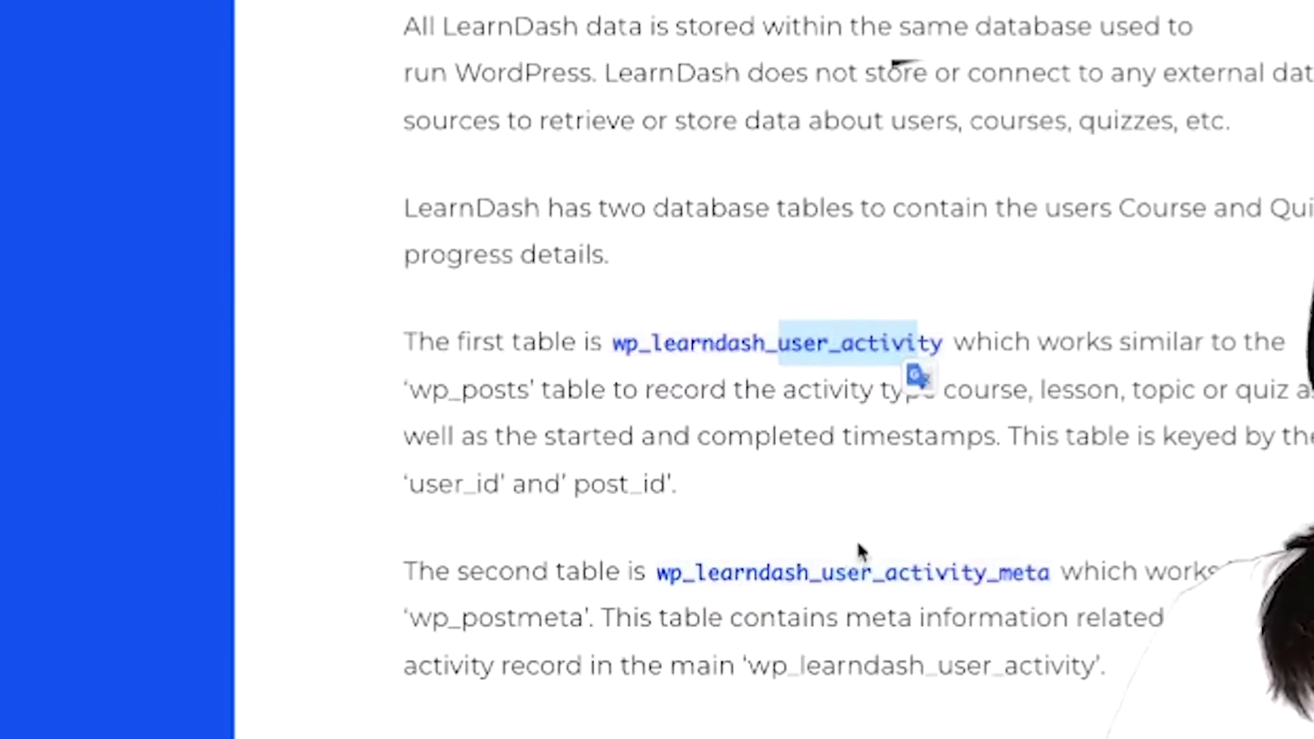
{"action": "left_click_drag", "start_coordinate": [821, 567], "coordinate": [965, 568]}
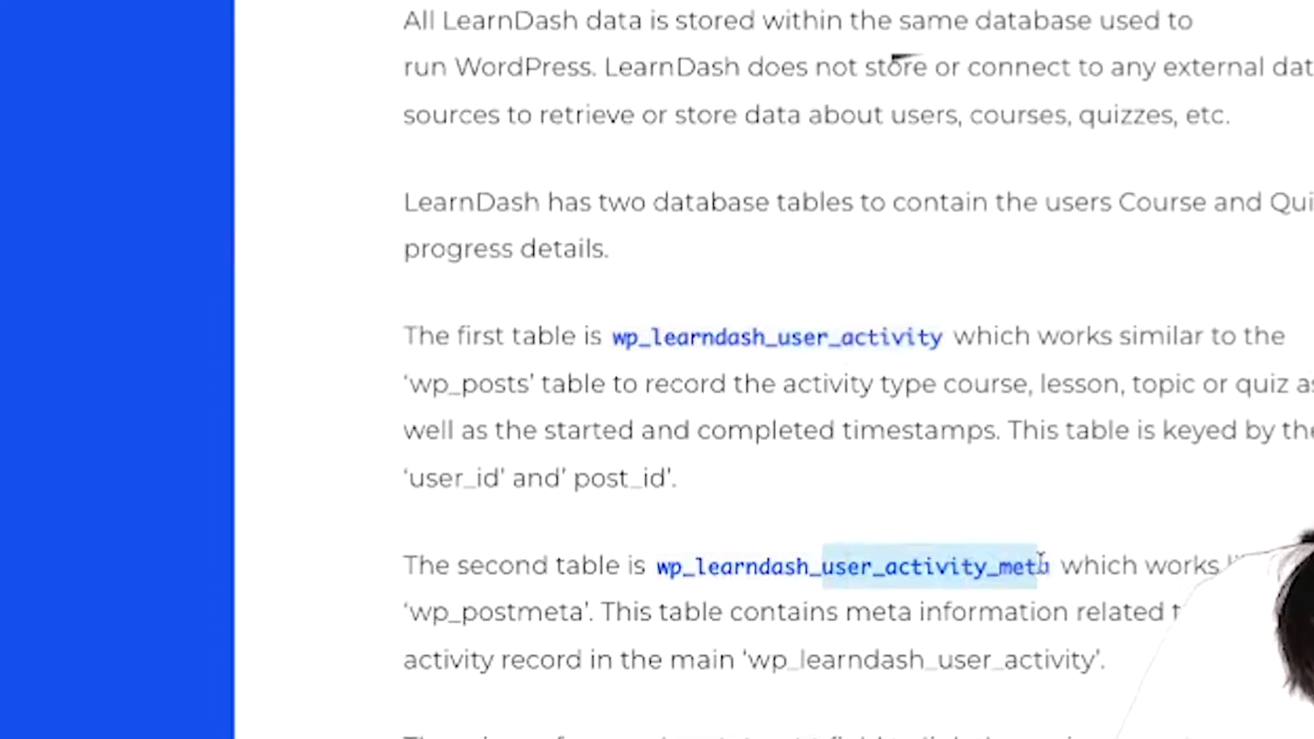
{"action": "left_click_drag", "start_coordinate": [381, 490], "coordinate": [803, 497]}
{"action": "scroll", "coordinate": [835, 434], "scroll_direction": "down", "scroll_amount": 5}
{"action": "scroll", "coordinate": [838, 400], "scroll_direction": "down", "scroll_amount": 15}
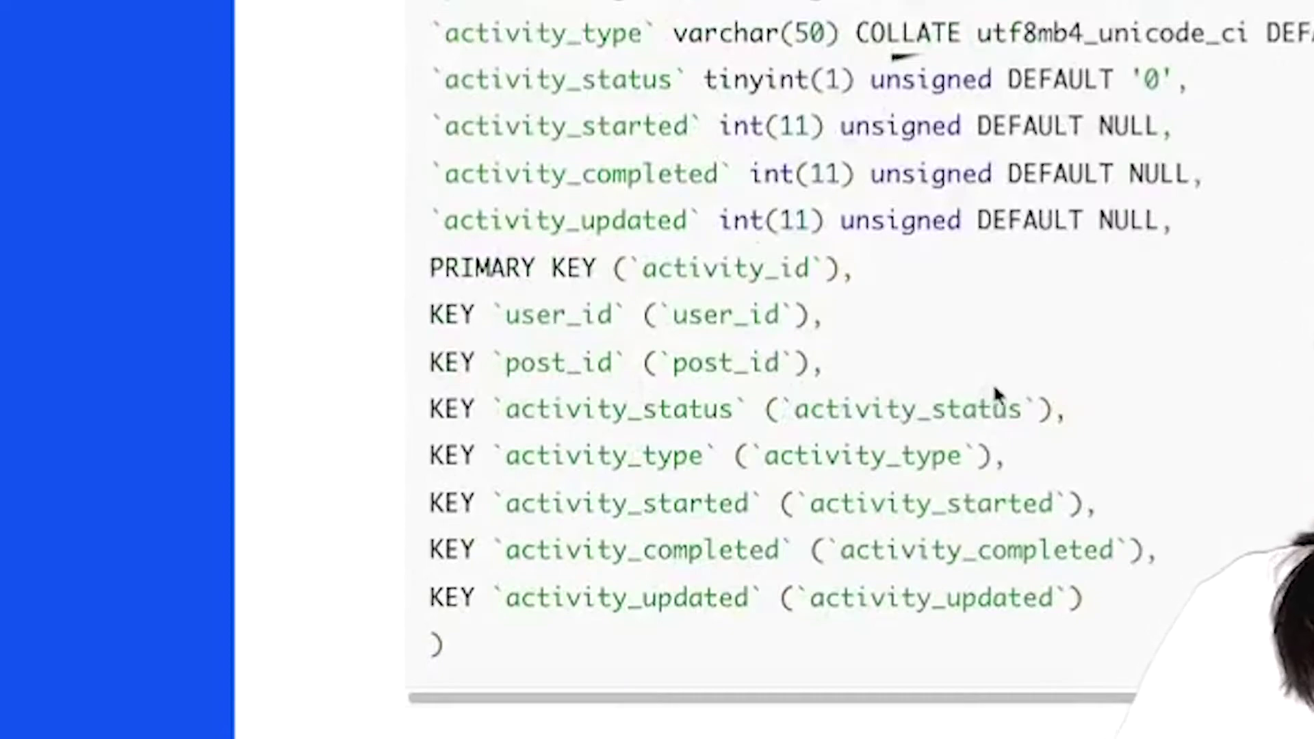
{"action": "scroll", "coordinate": [1044, 317], "scroll_direction": "down", "scroll_amount": 5}
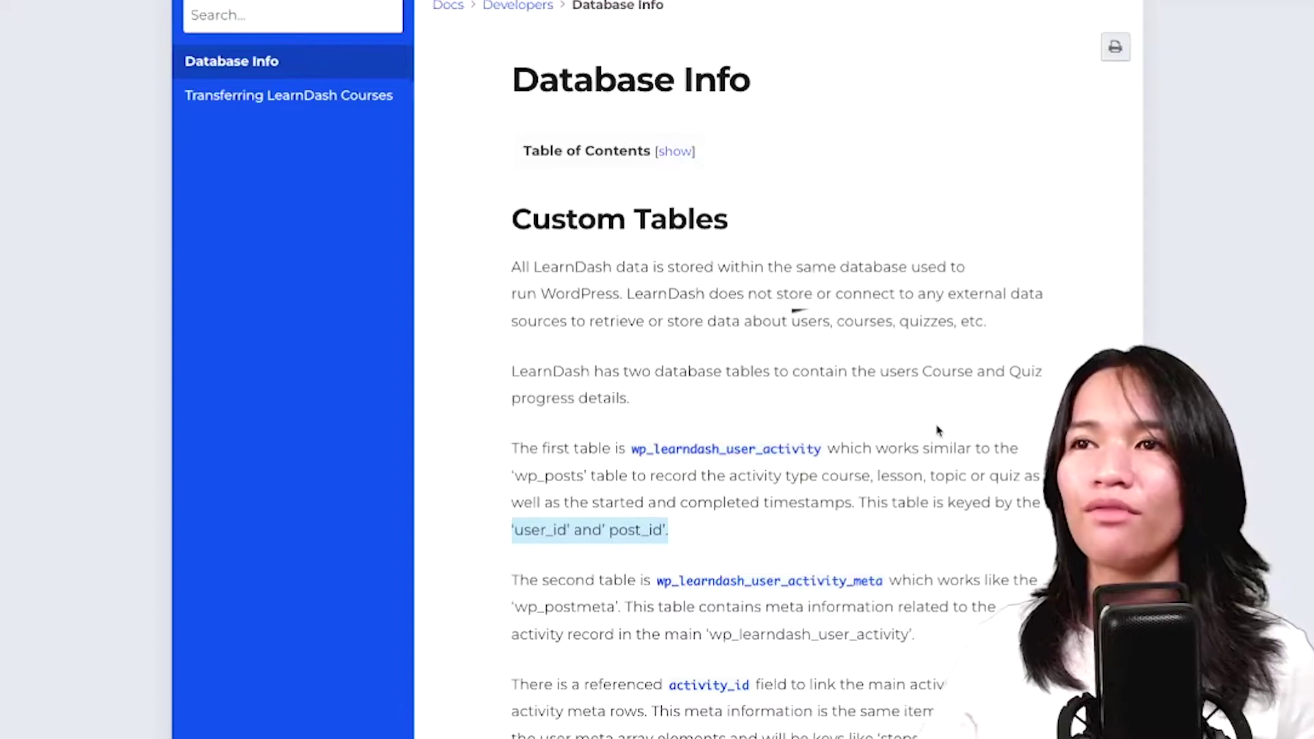
{"action": "left_click_drag", "start_coordinate": [821, 449], "coordinate": [753, 470]}
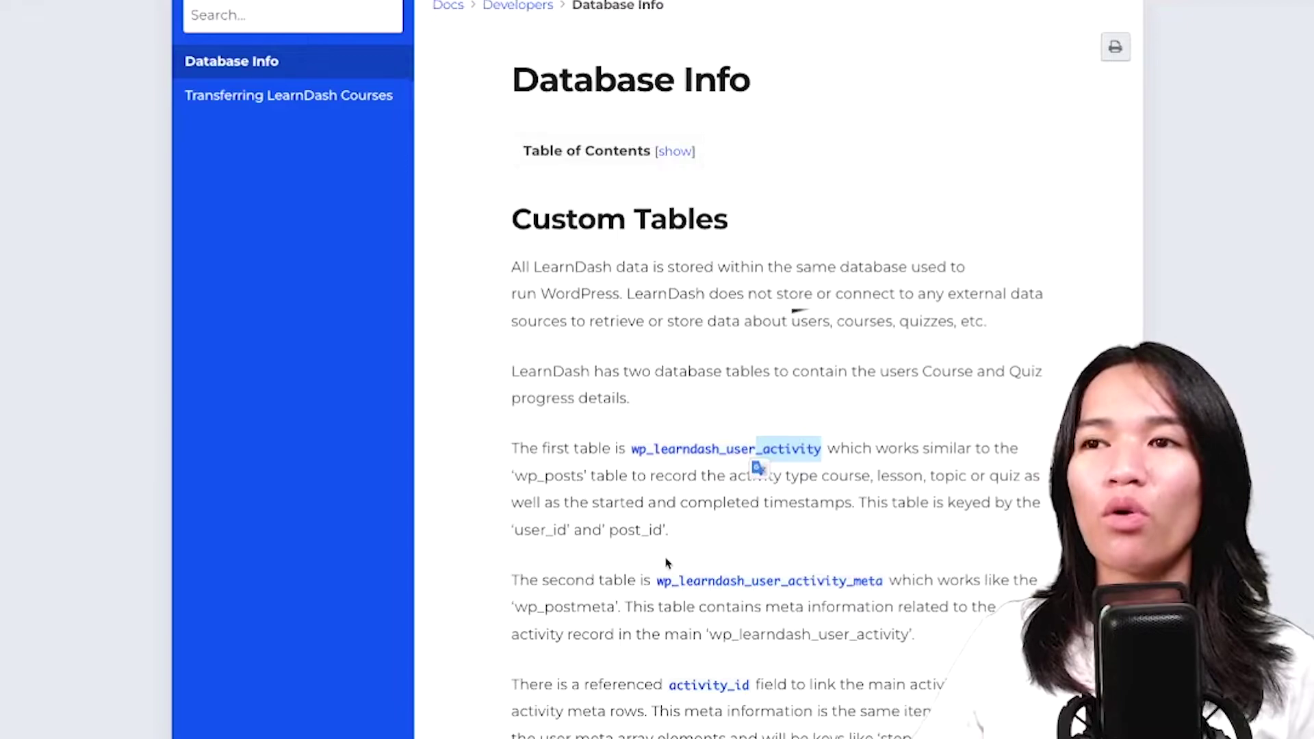
{"action": "scroll", "coordinate": [770, 577], "scroll_direction": "down", "scroll_amount": 3}
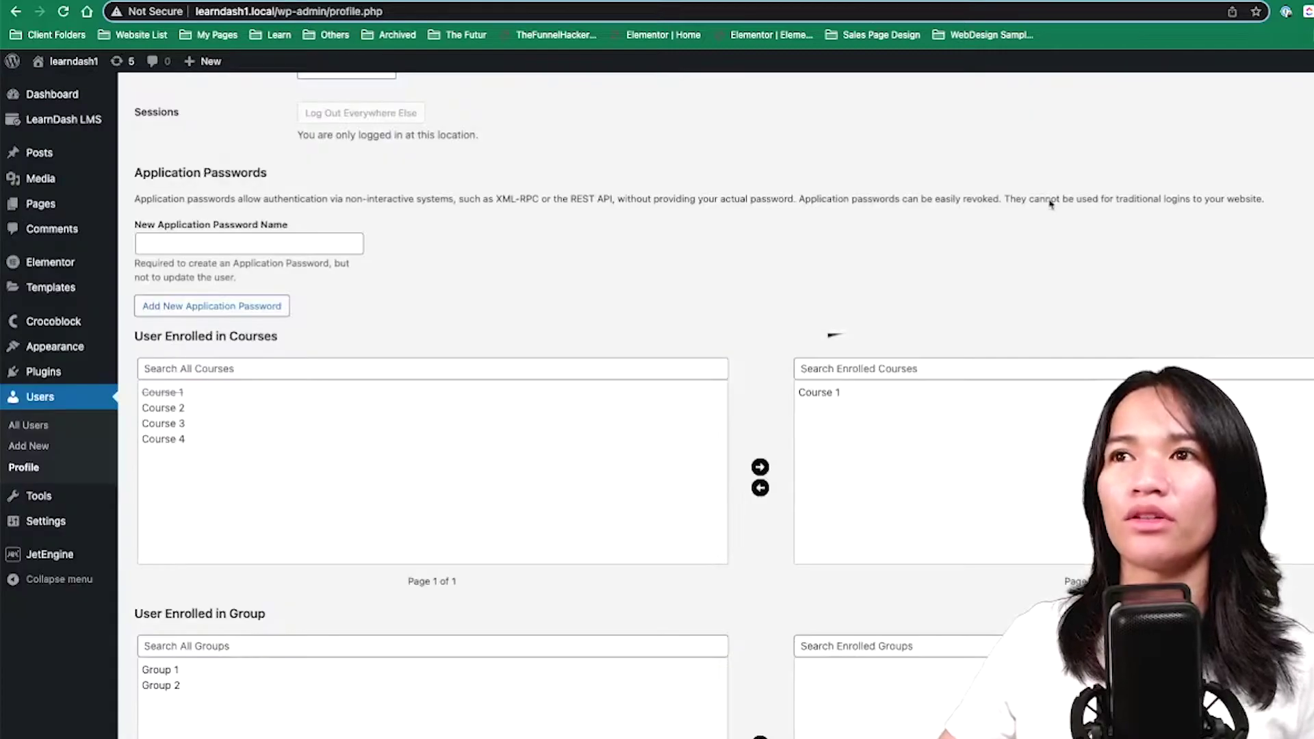
- Enroll the user in Course 2, update the profile, and reload the front-end course listing page
{"action": "left_click", "coordinate": [759, 463]}
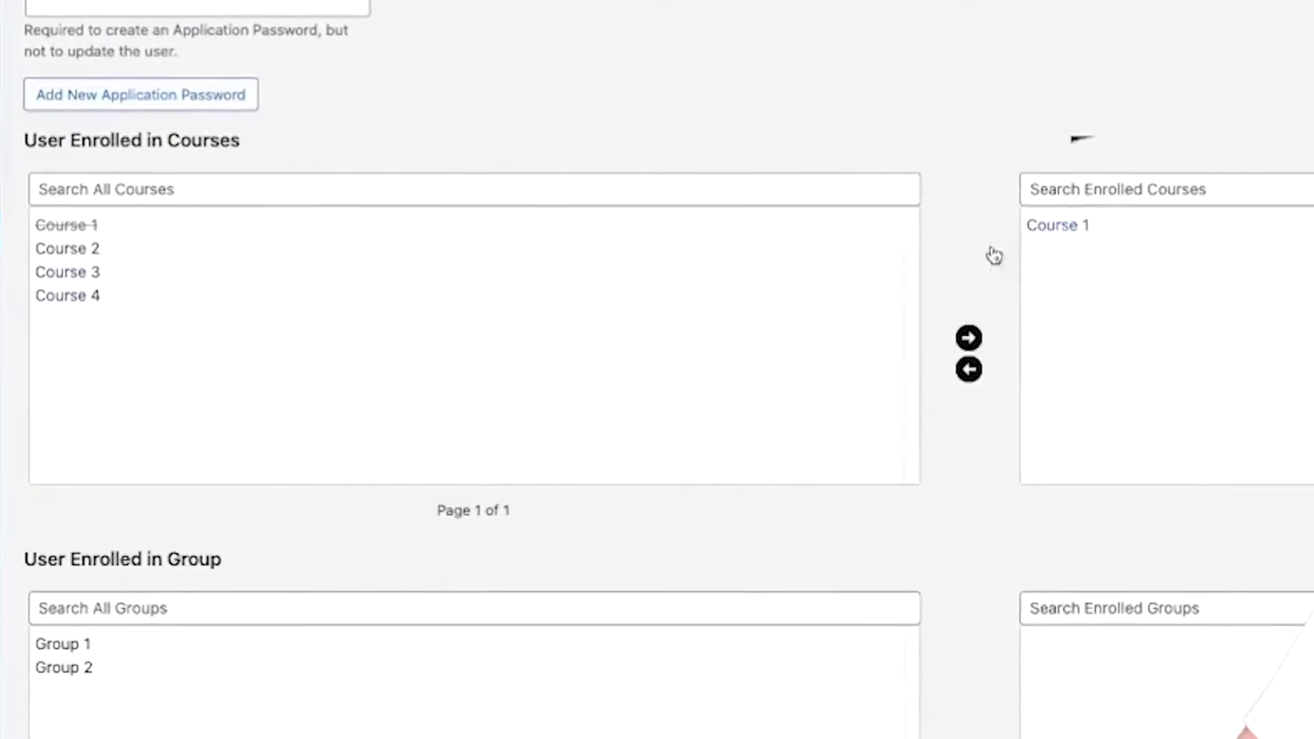
{"action": "left_click", "coordinate": [141, 373]}
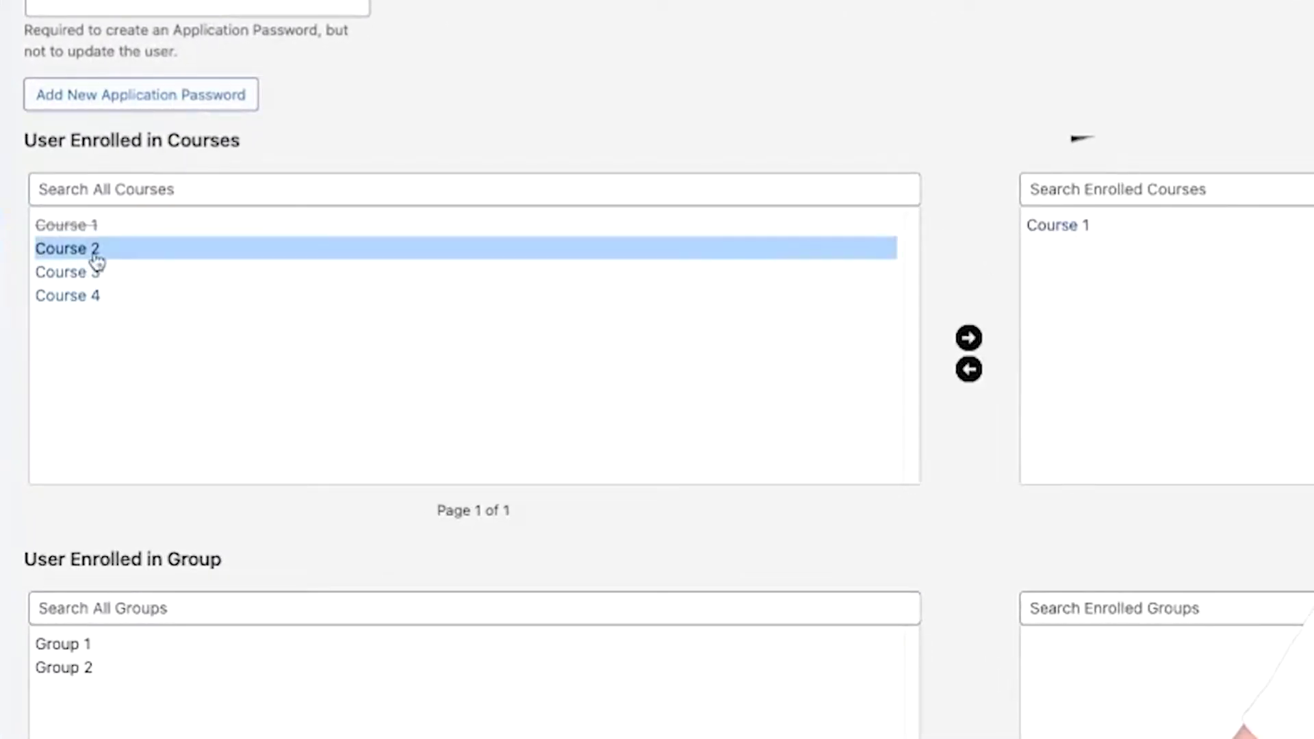
{"action": "left_click", "coordinate": [967, 339]}
{"action": "scroll", "coordinate": [963, 489], "scroll_direction": "down", "scroll_amount": 4}
{"action": "left_click", "coordinate": [112, 659]}
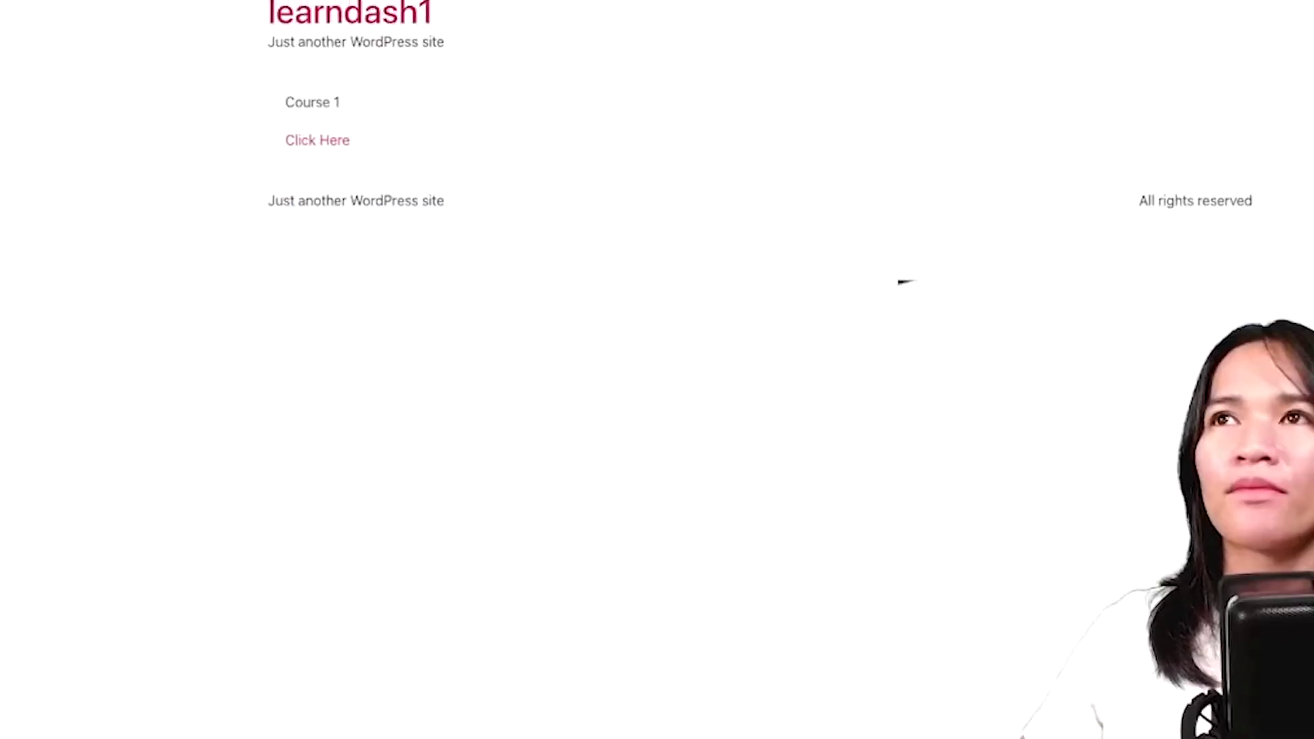
{"action": "key", "text": "super+r"}
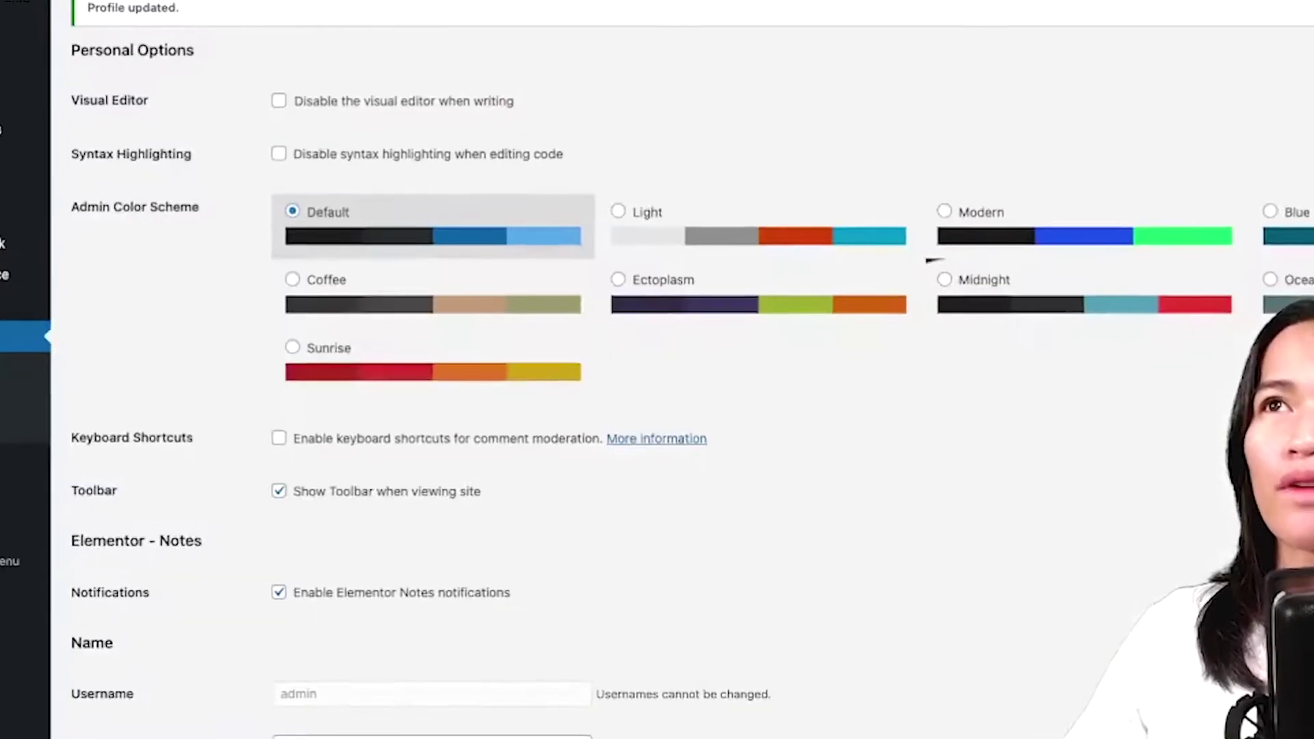
- Remove Course 2 from the user's enrolled courses and update the profile
{"action": "scroll", "coordinate": [913, 223], "scroll_direction": "down", "scroll_amount": 20}
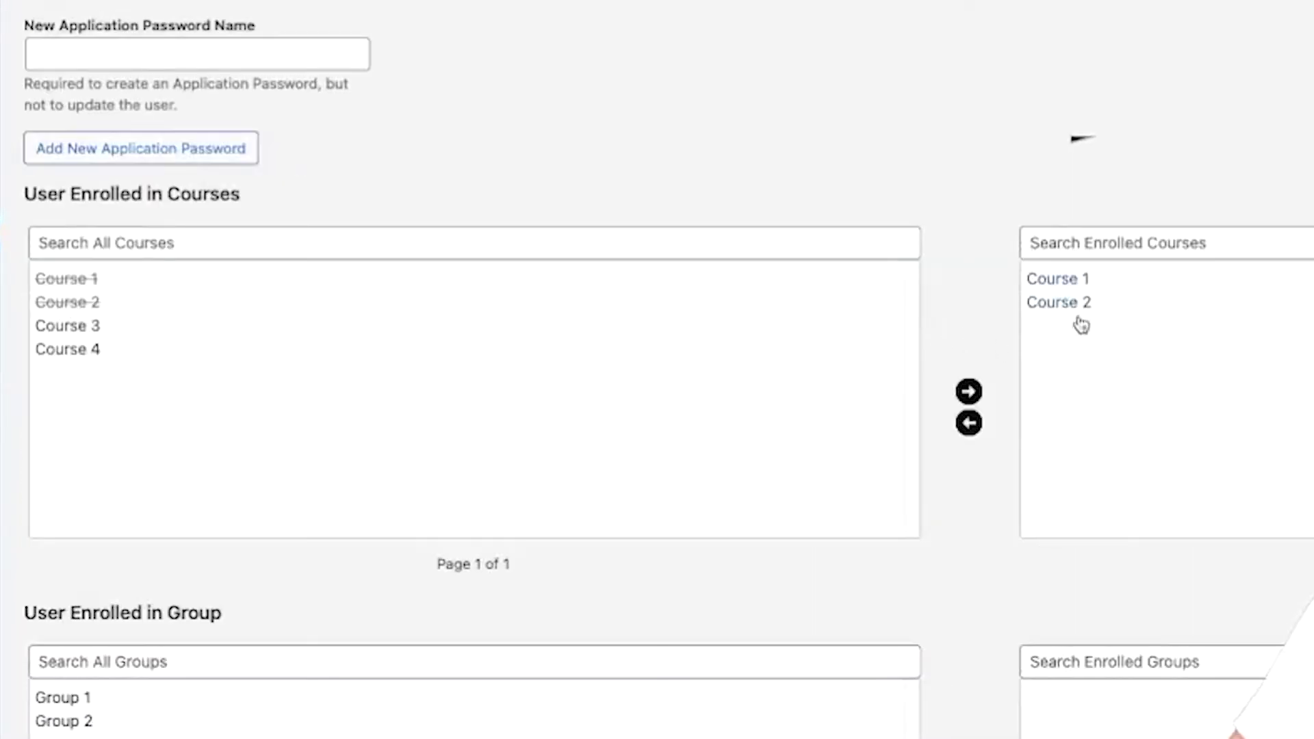
{"action": "left_click", "coordinate": [1079, 322]}
{"action": "left_click", "coordinate": [969, 425]}
{"action": "scroll", "coordinate": [833, 534], "scroll_direction": "down", "scroll_amount": 10}
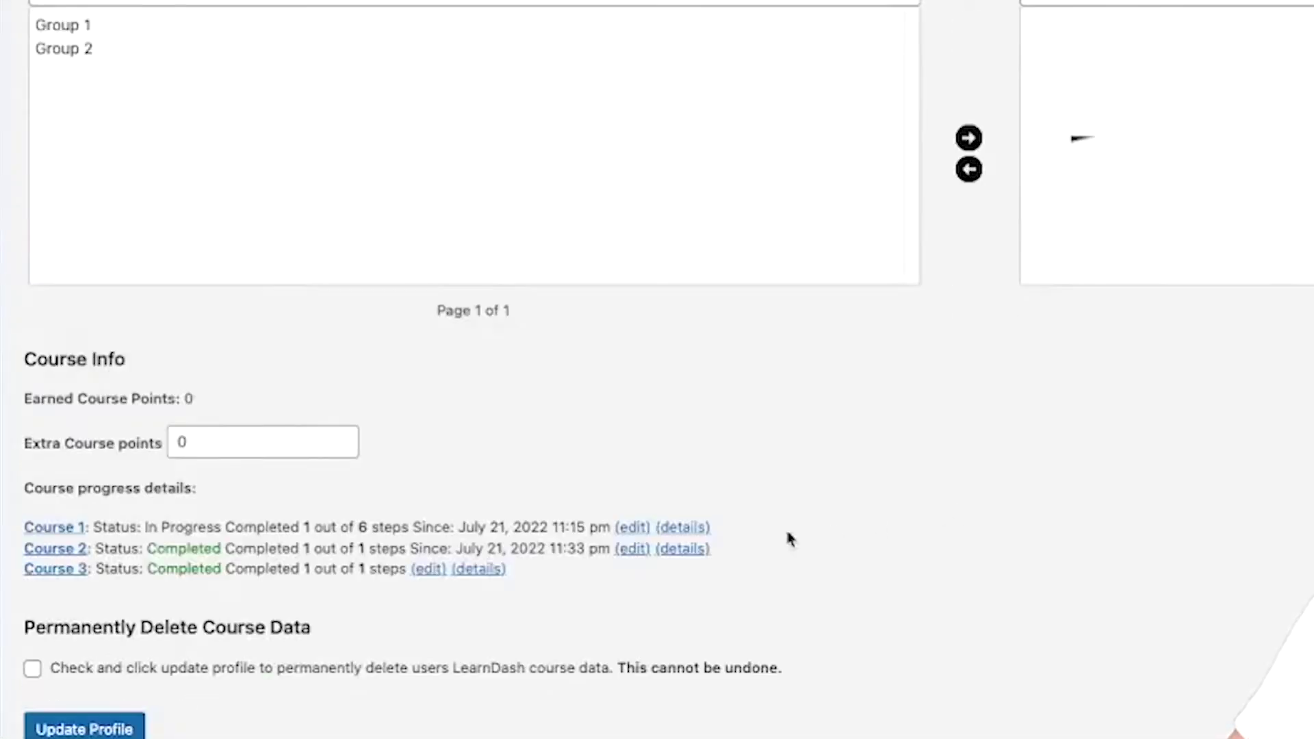
{"action": "left_click", "coordinate": [75, 644]}
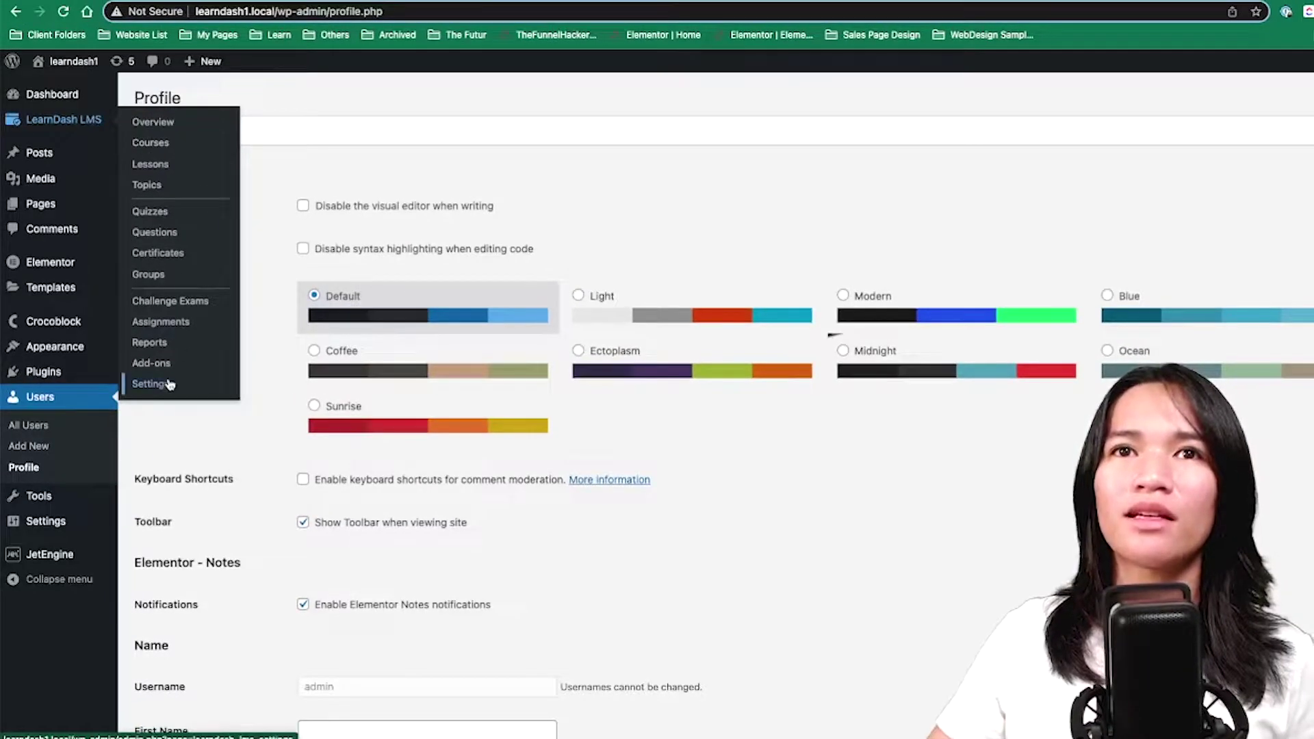
- Run the Upgrade User Course Data process from the advanced Data Upgrades in the LearnDash settings
{"action": "left_click", "coordinate": [148, 384]}
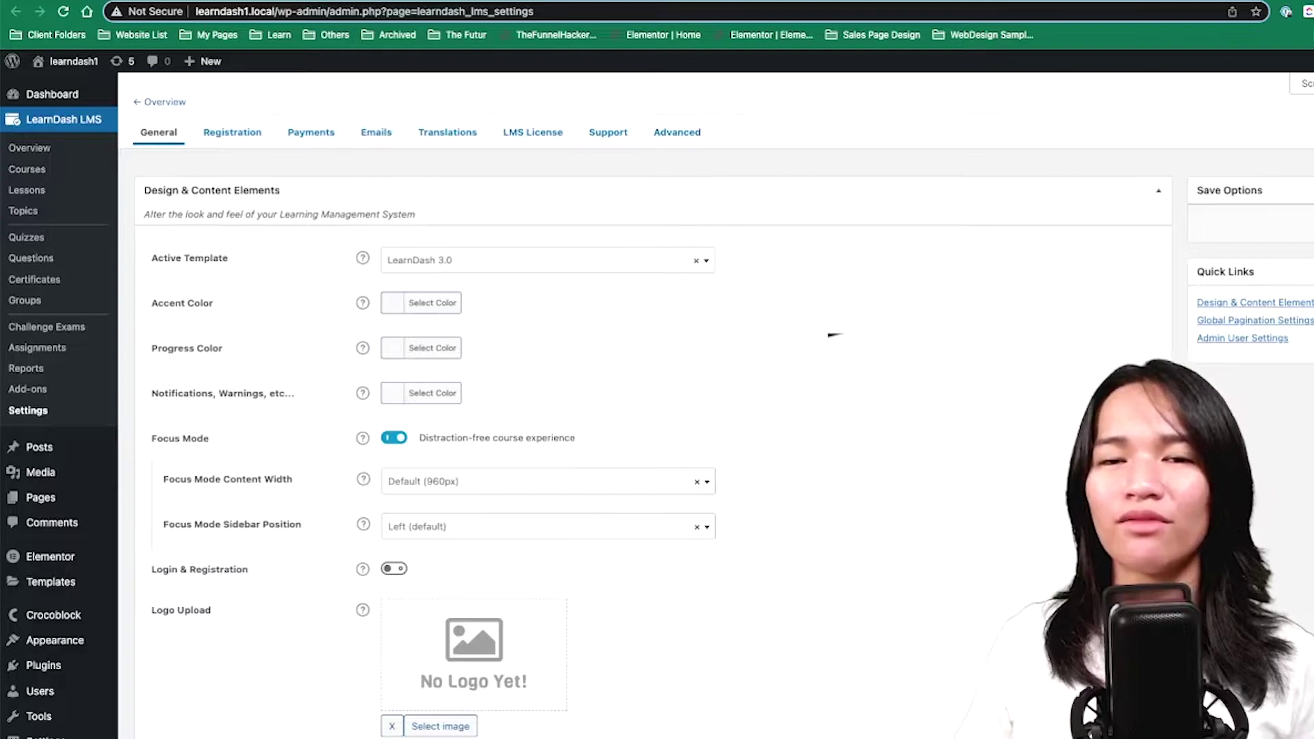
{"action": "left_click", "coordinate": [677, 132]}
{"action": "left_click", "coordinate": [381, 167]}
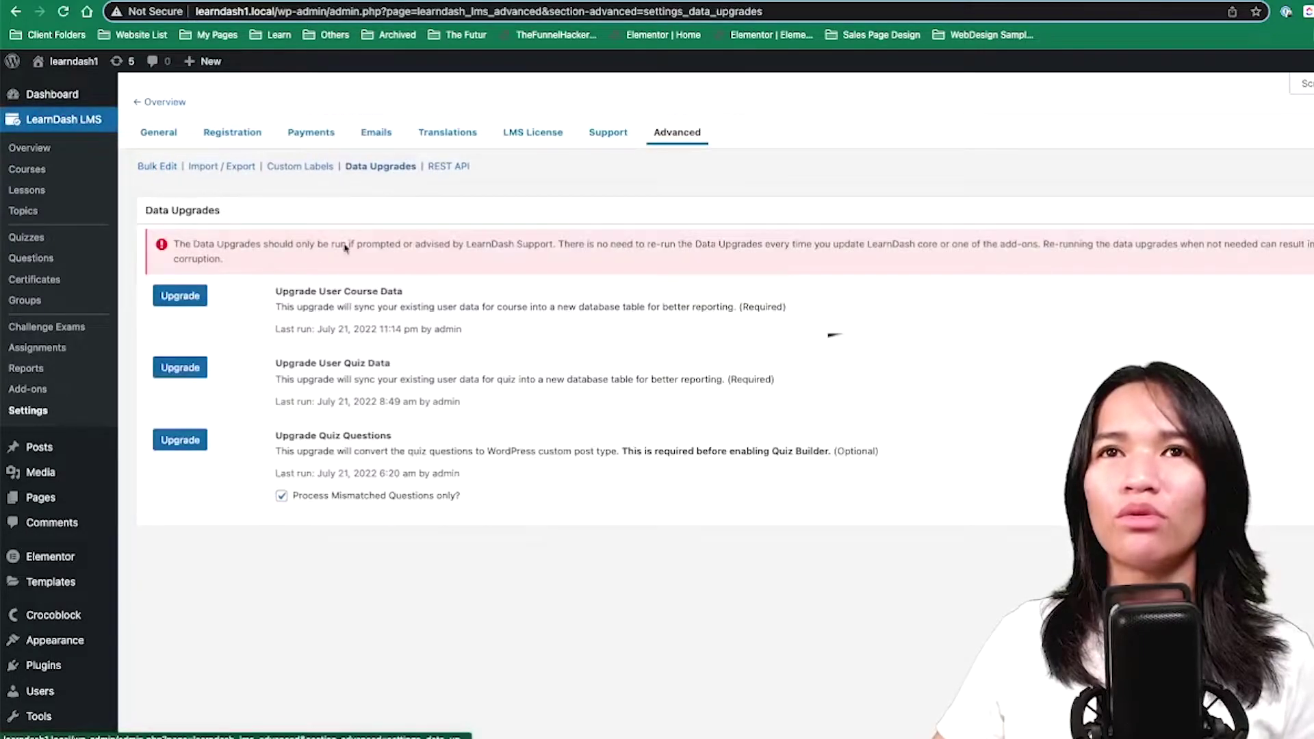
{"action": "left_click", "coordinate": [180, 295]}
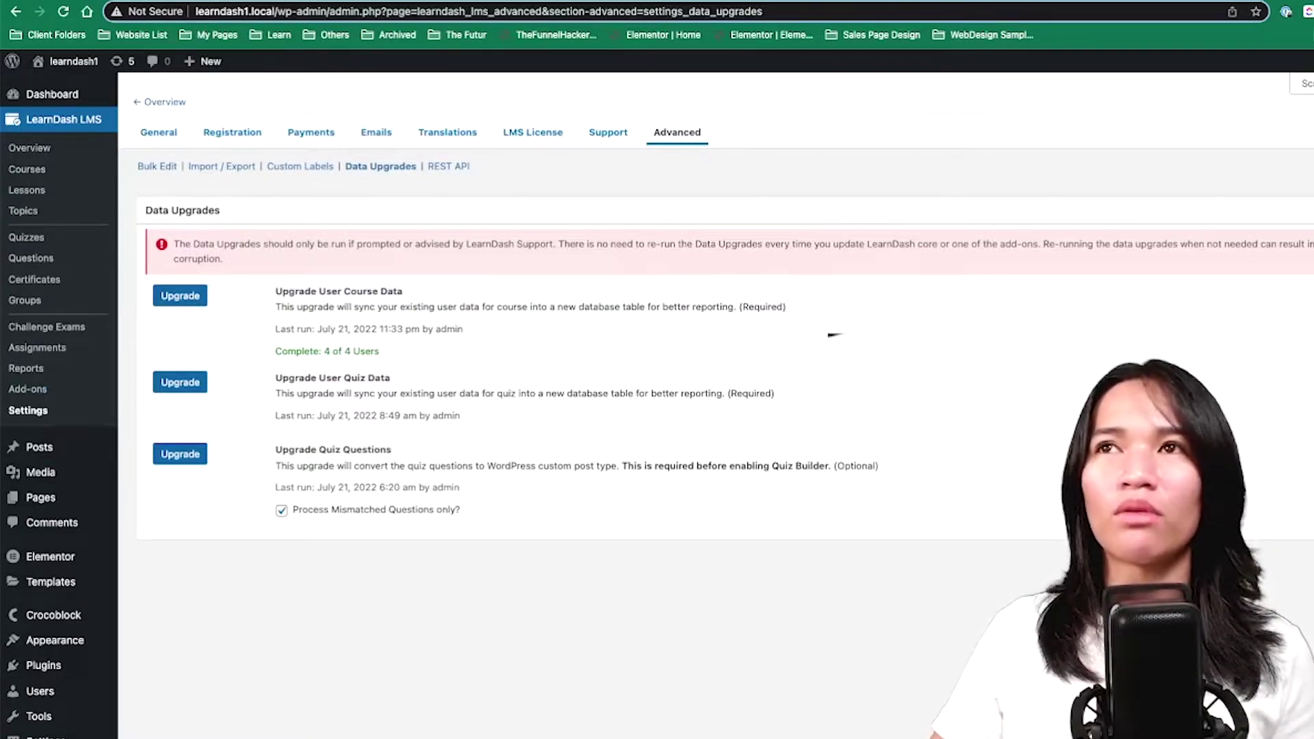
- Reload the my-courses-template-01 page to check the listed courses, and review the user's profile page
{"action": "key", "text": "ctrl+Tab"}
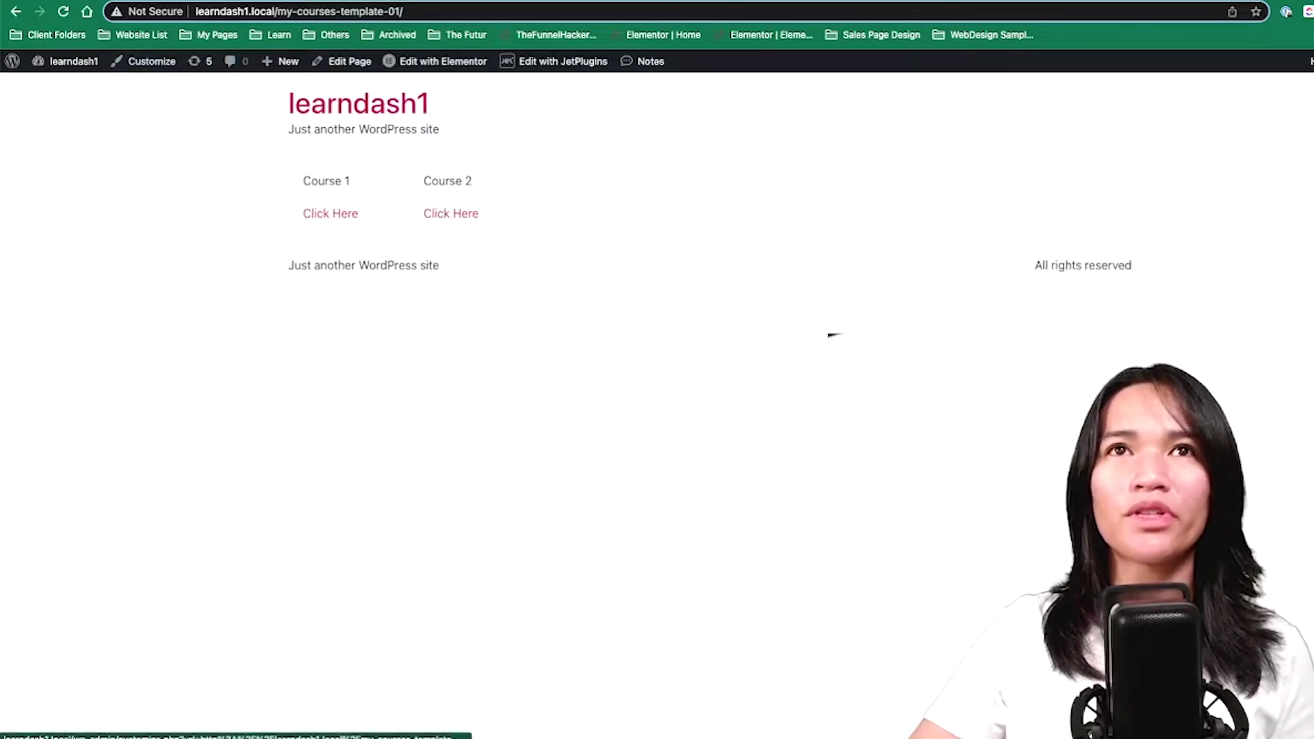
{"action": "left_click", "coordinate": [63, 13]}
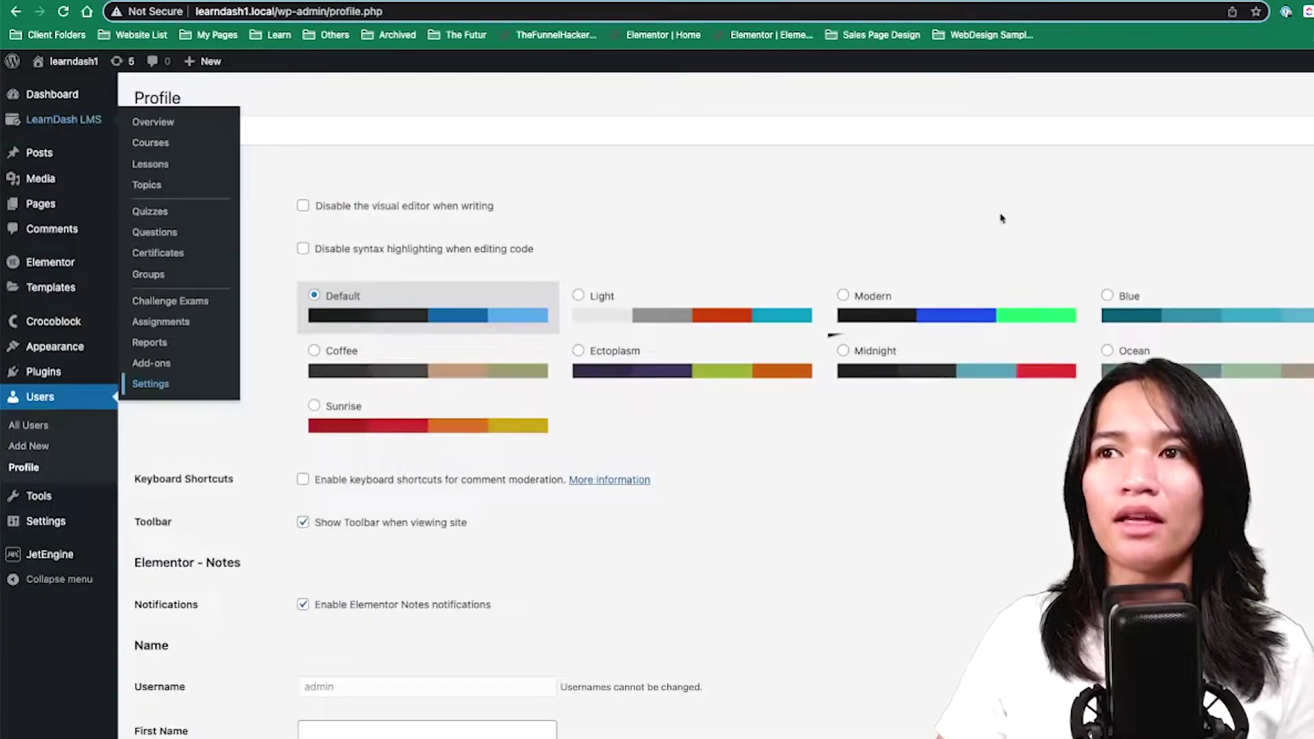
{"action": "scroll", "coordinate": [1020, 347], "scroll_direction": "down", "scroll_amount": 6}
{"action": "scroll", "coordinate": [1016, 356], "scroll_direction": "down", "scroll_amount": 10}
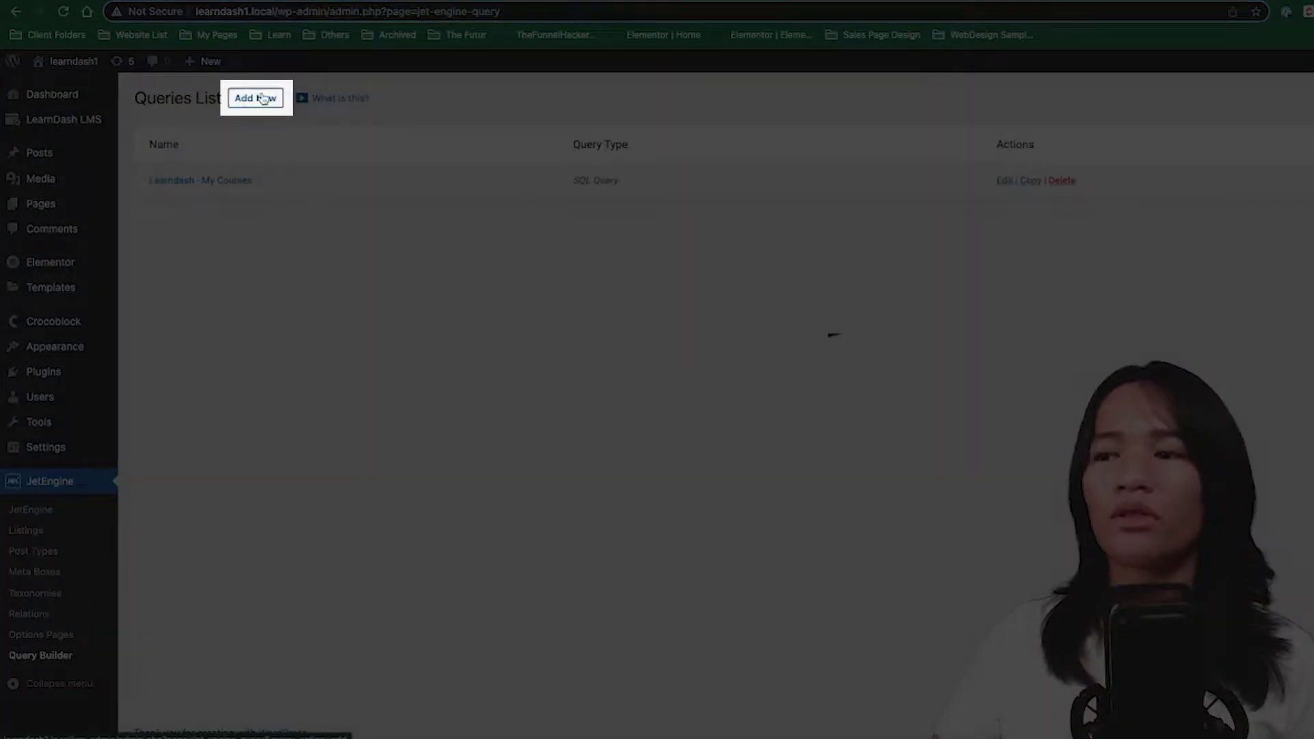
- Add a new query in the JetEngine Query Builder and set its query type to SQL Query
{"action": "left_click", "coordinate": [262, 98]}
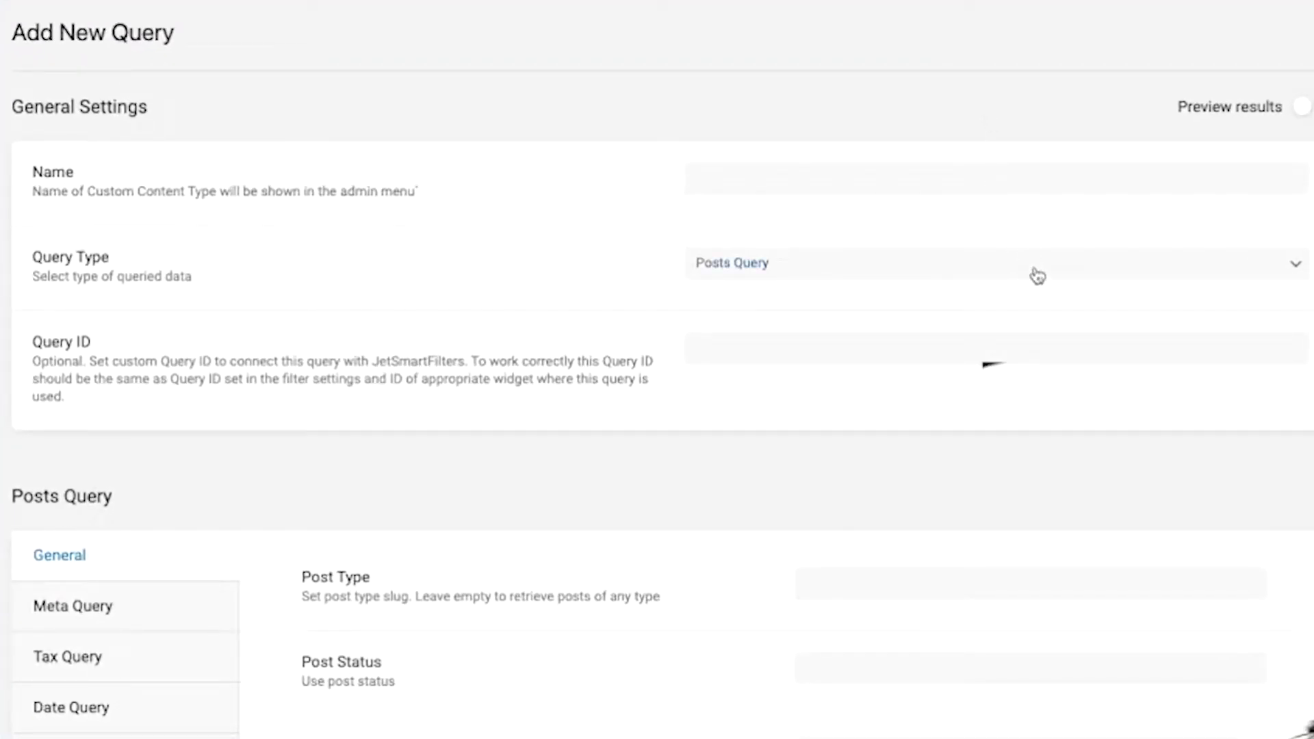
{"action": "left_click", "coordinate": [1037, 277]}
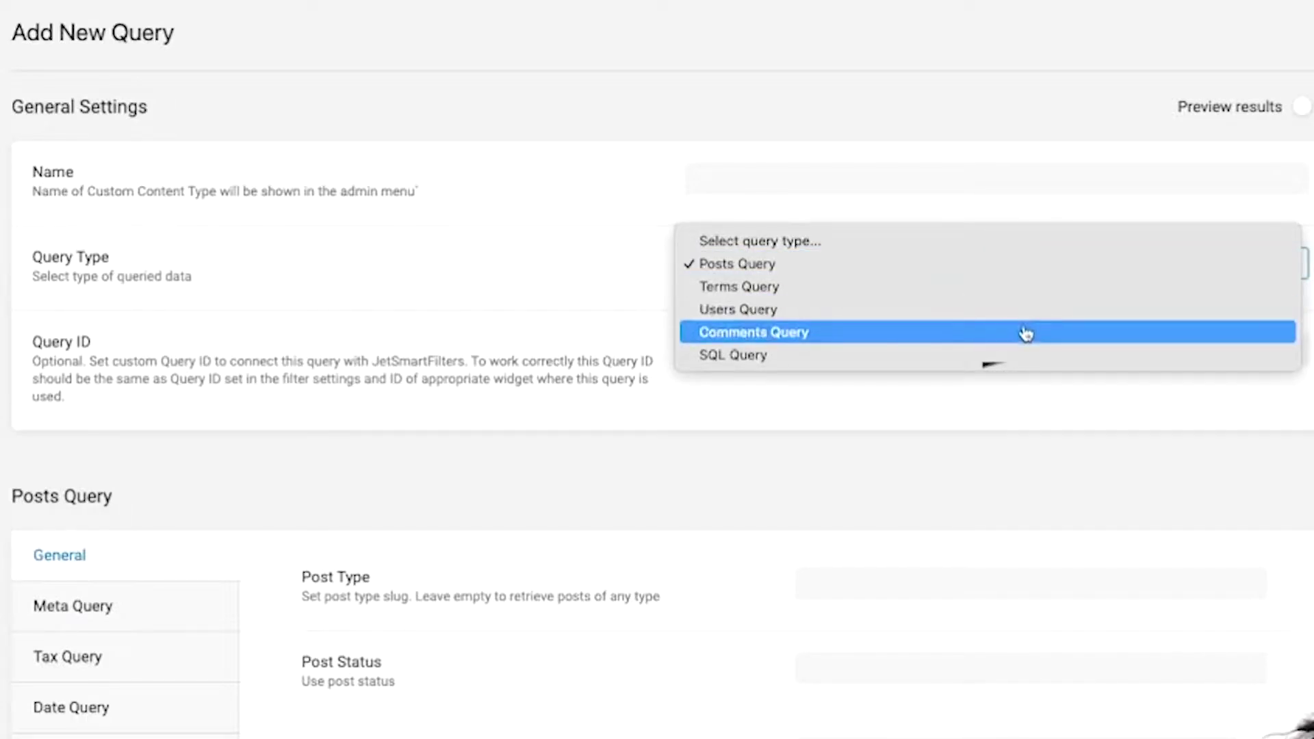
{"action": "left_click", "coordinate": [982, 356]}
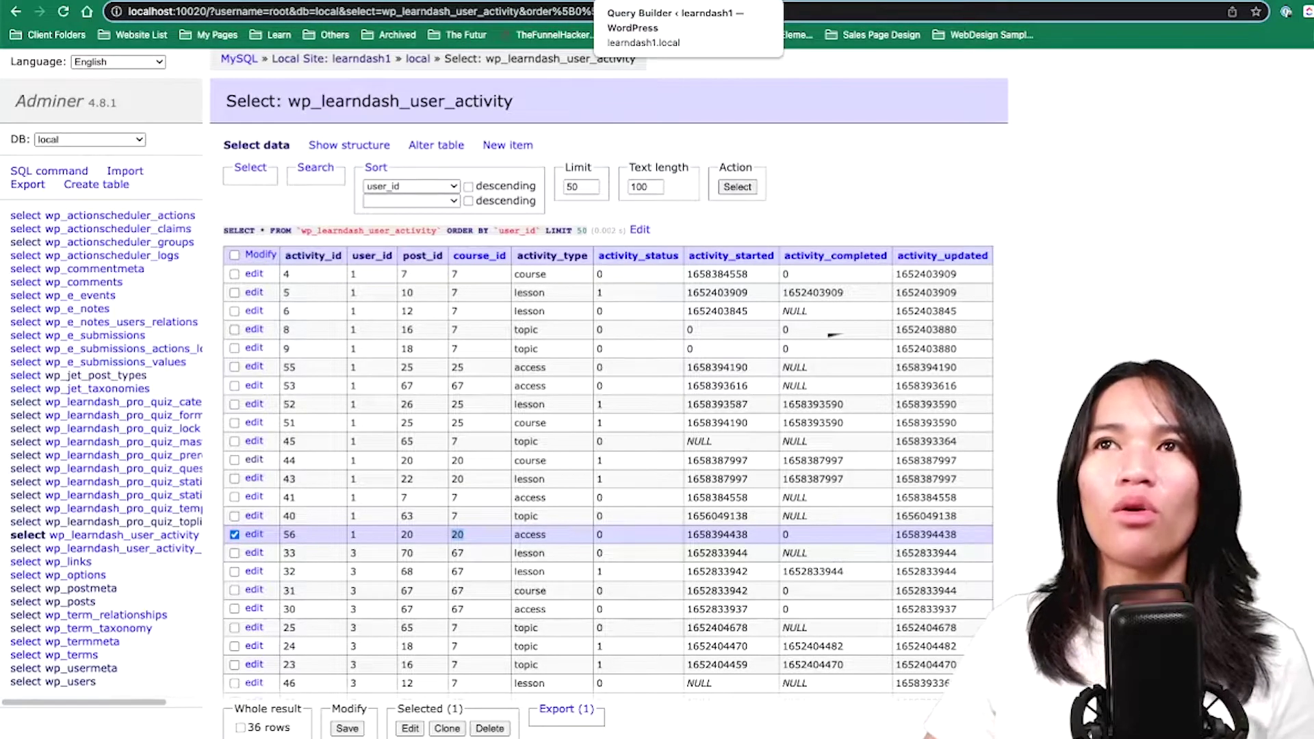
- Return to the new query form and name the query My Courses
{"action": "left_click", "coordinate": [684, 3]}
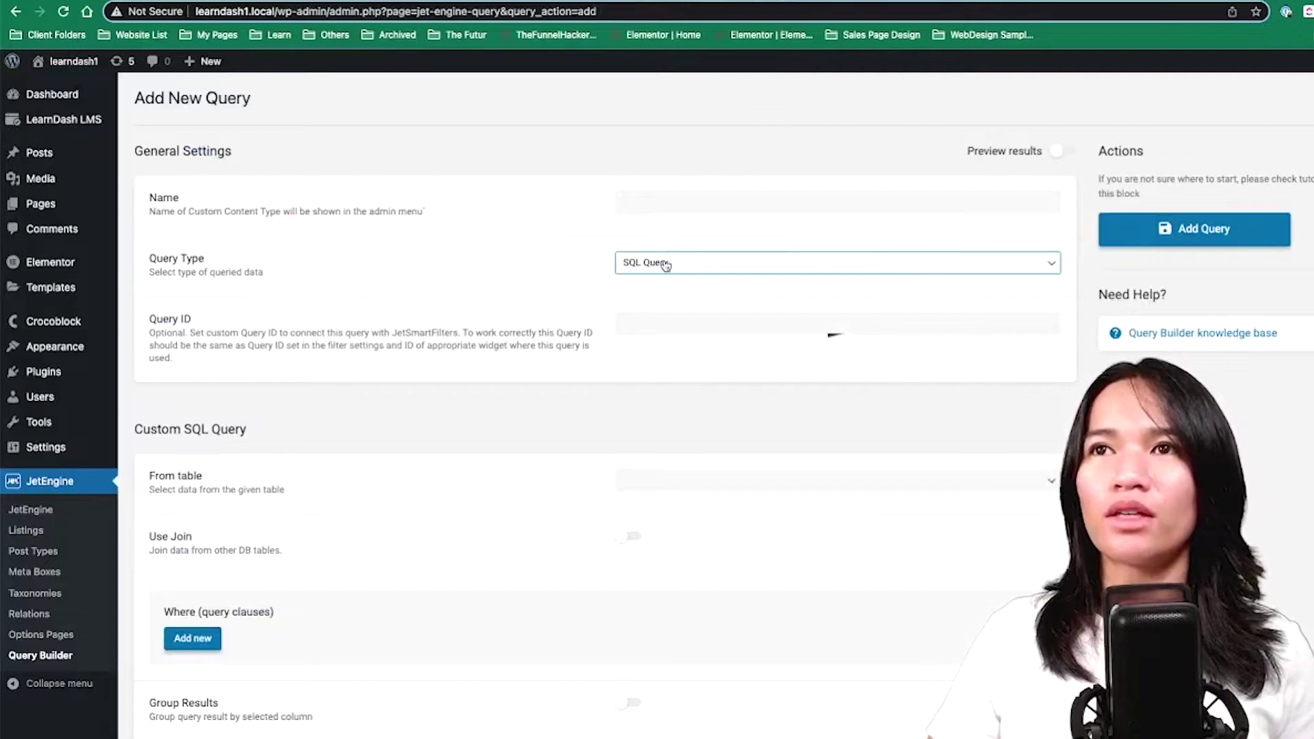
{"action": "left_click", "coordinate": [682, 199]}
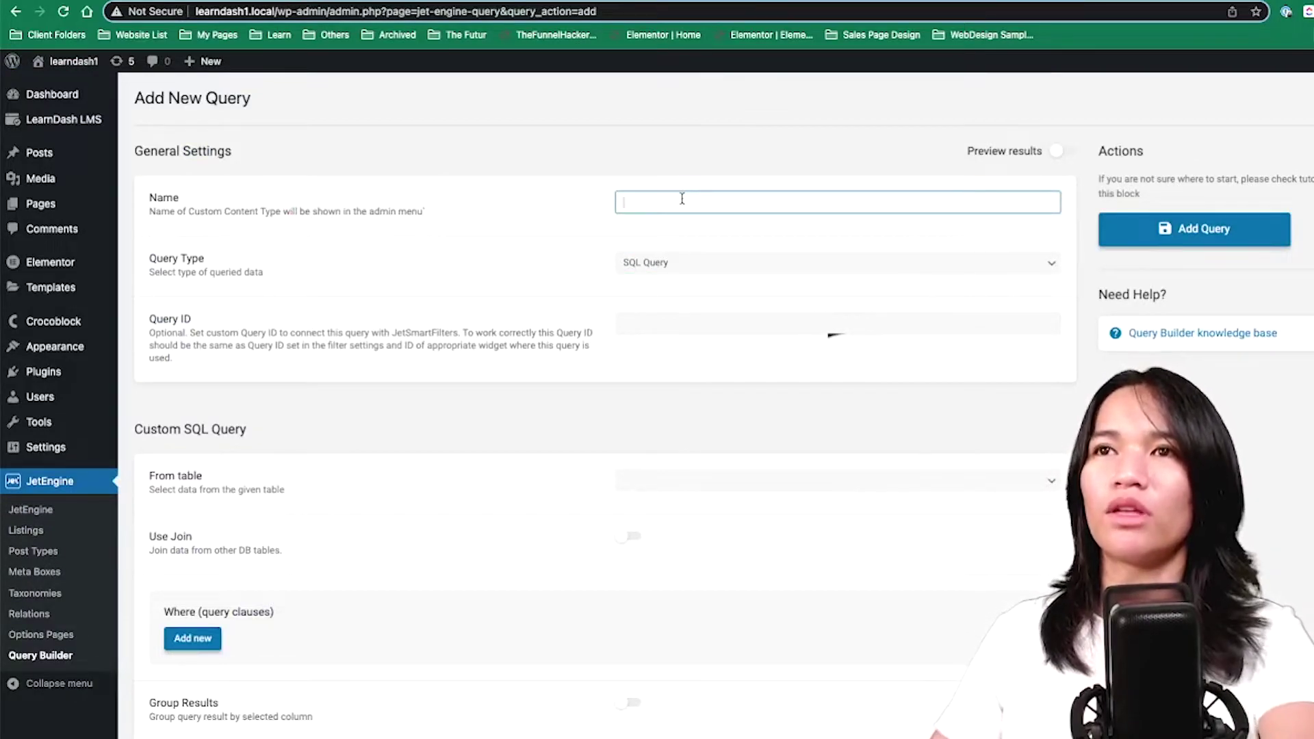
{"action": "type", "text": "My "}
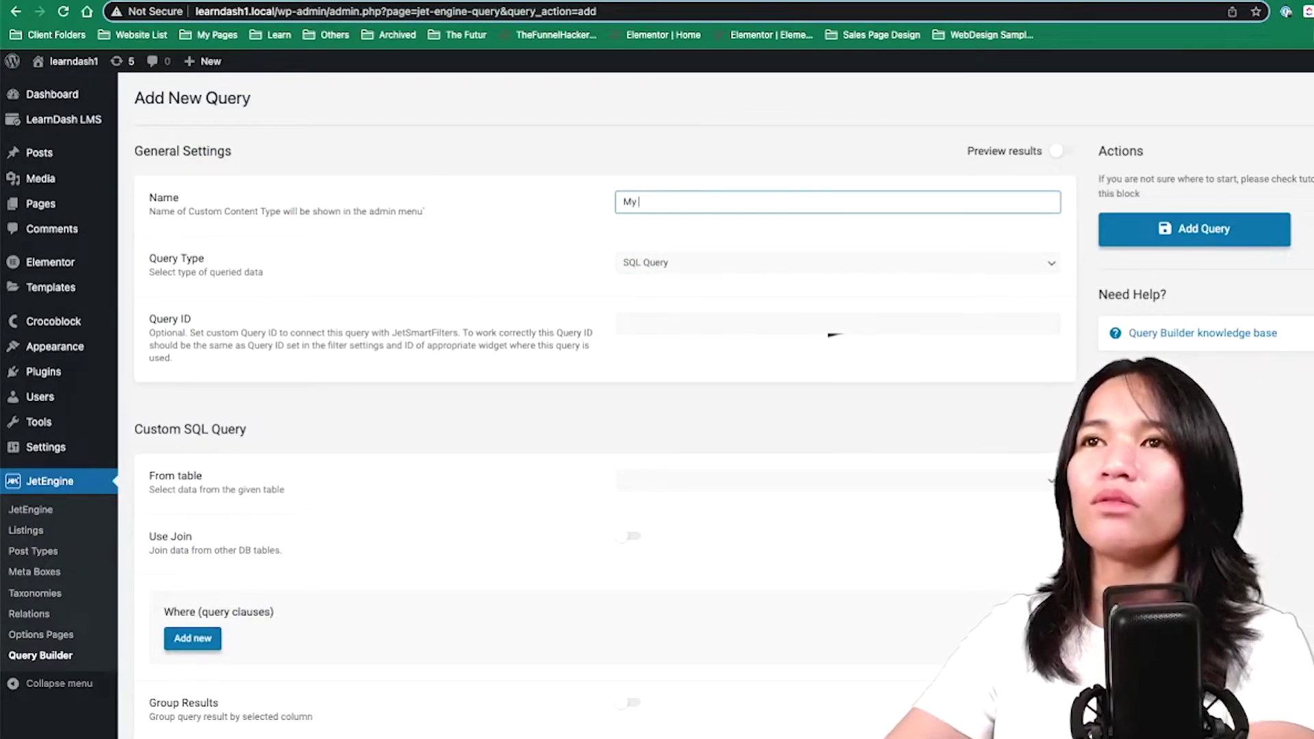
{"action": "type", "text": "Coudrses"}
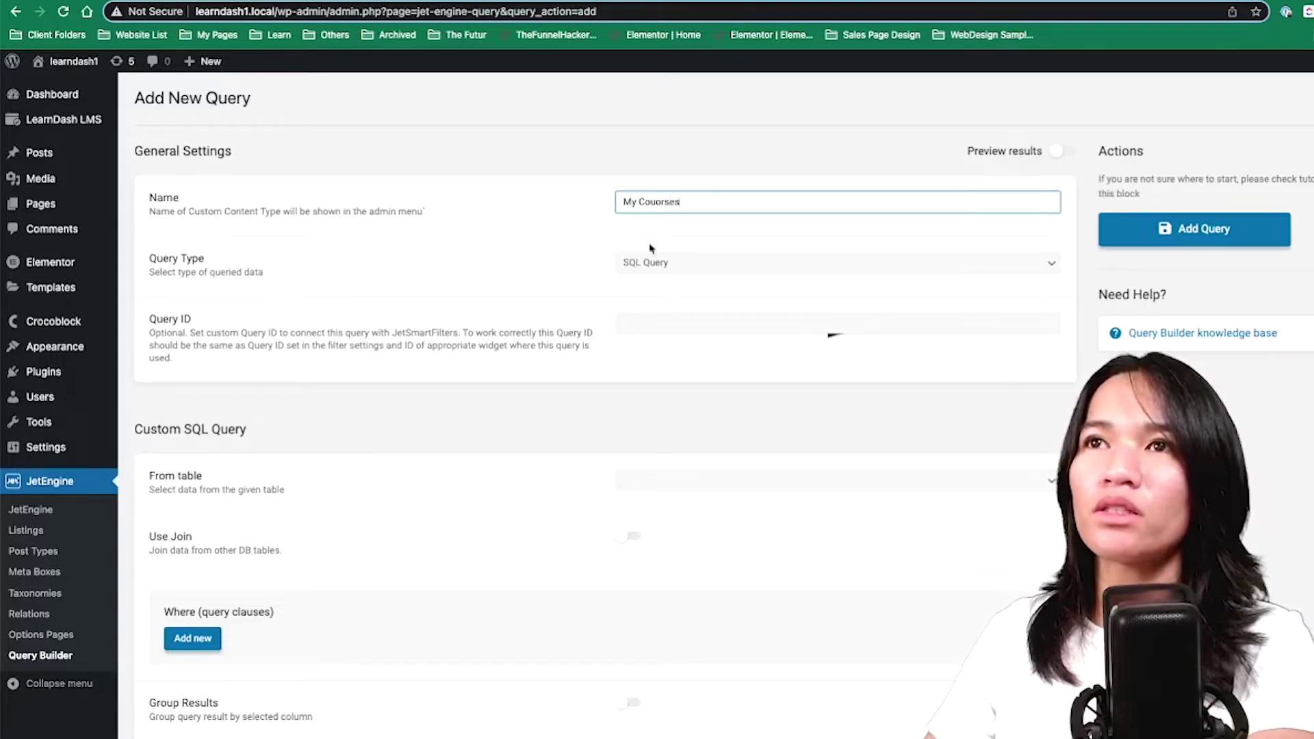
{"action": "right_click", "coordinate": [658, 198]}
{"action": "left_click", "coordinate": [691, 203]}
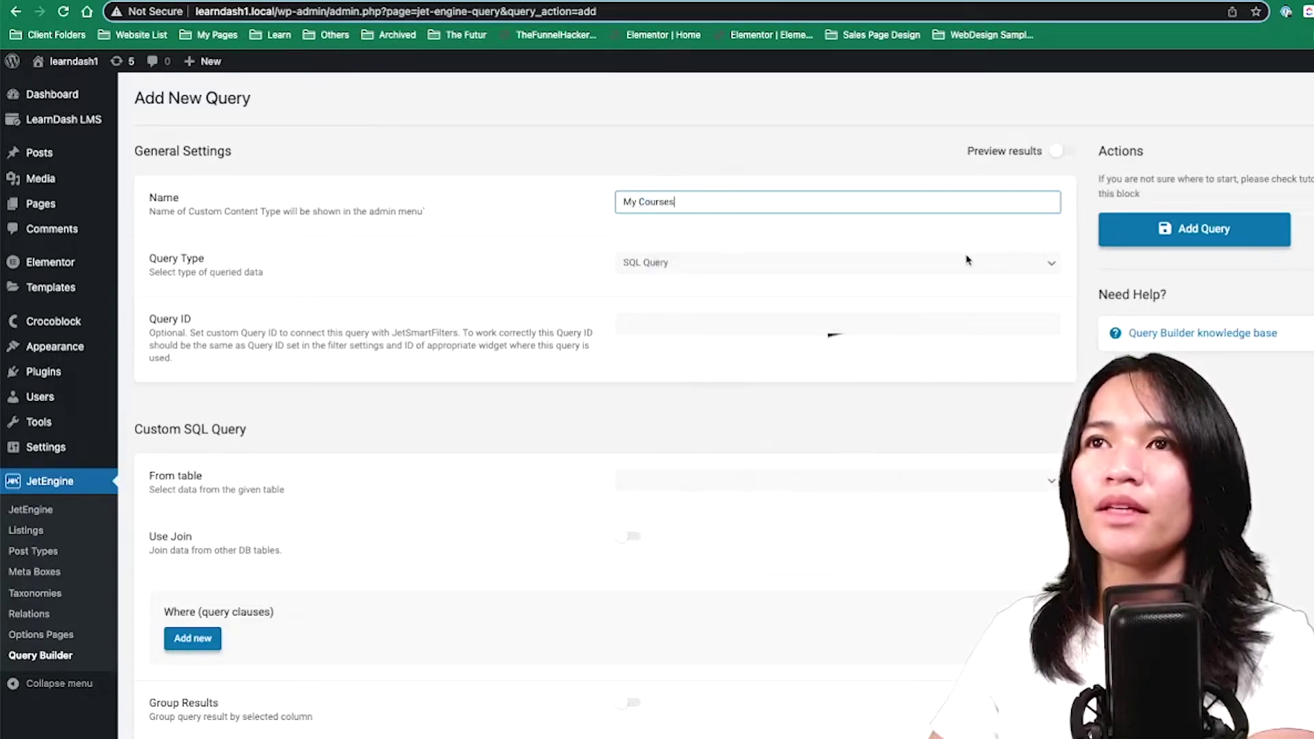
- Set the custom SQL query to select data from the posts table
{"action": "scroll", "coordinate": [724, 461], "scroll_direction": "down", "scroll_amount": 3}
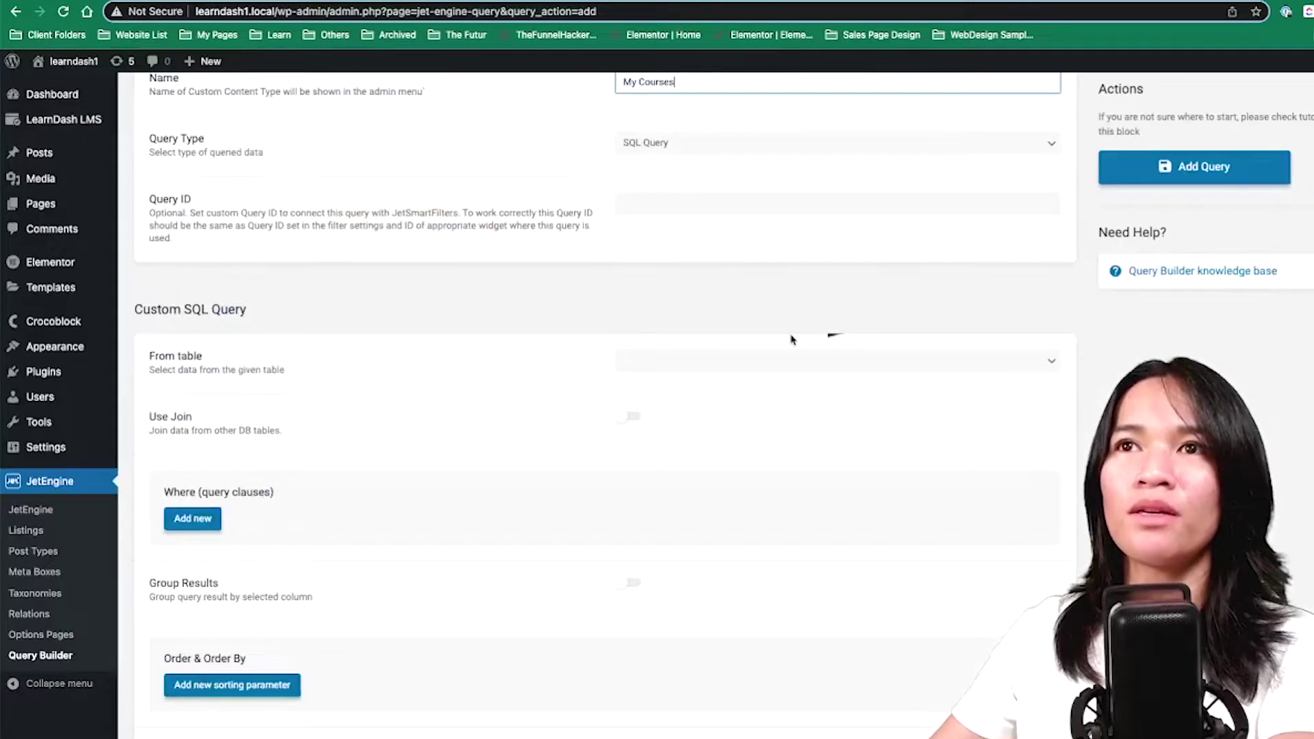
{"action": "left_click", "coordinate": [780, 359]}
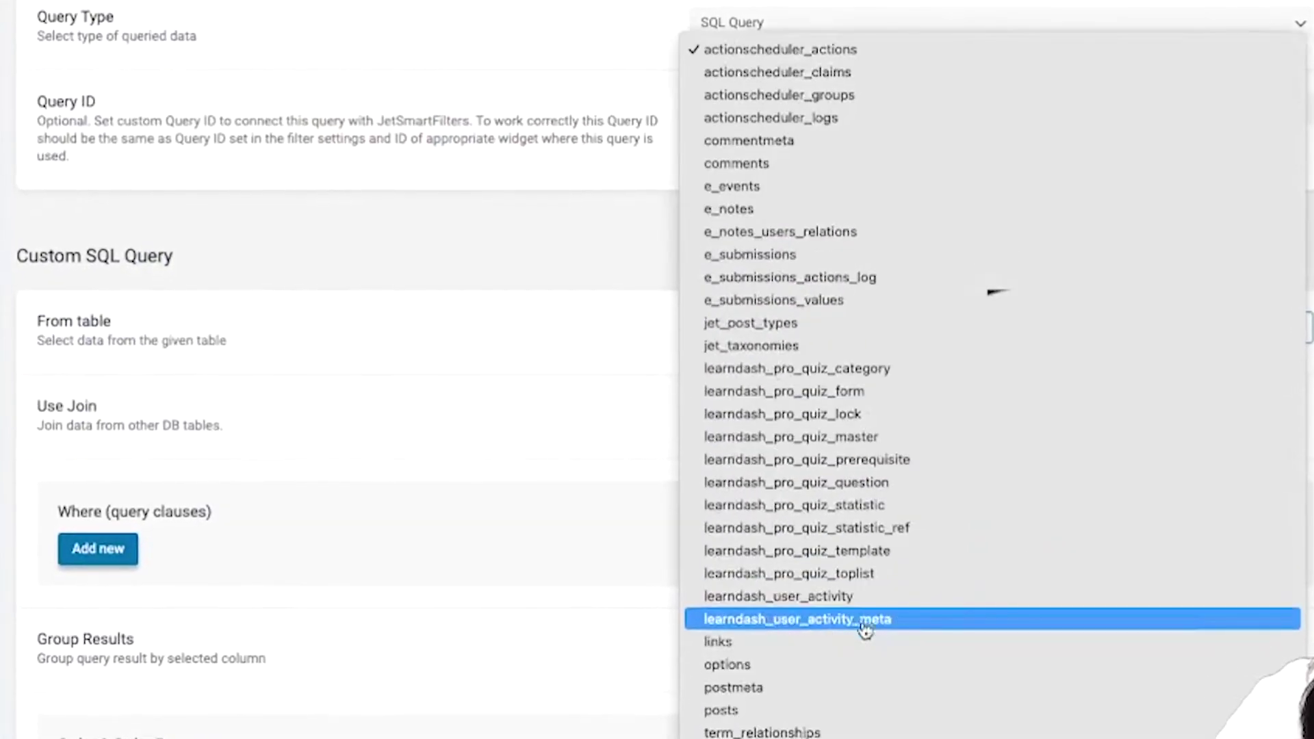
{"action": "left_click", "coordinate": [792, 711]}
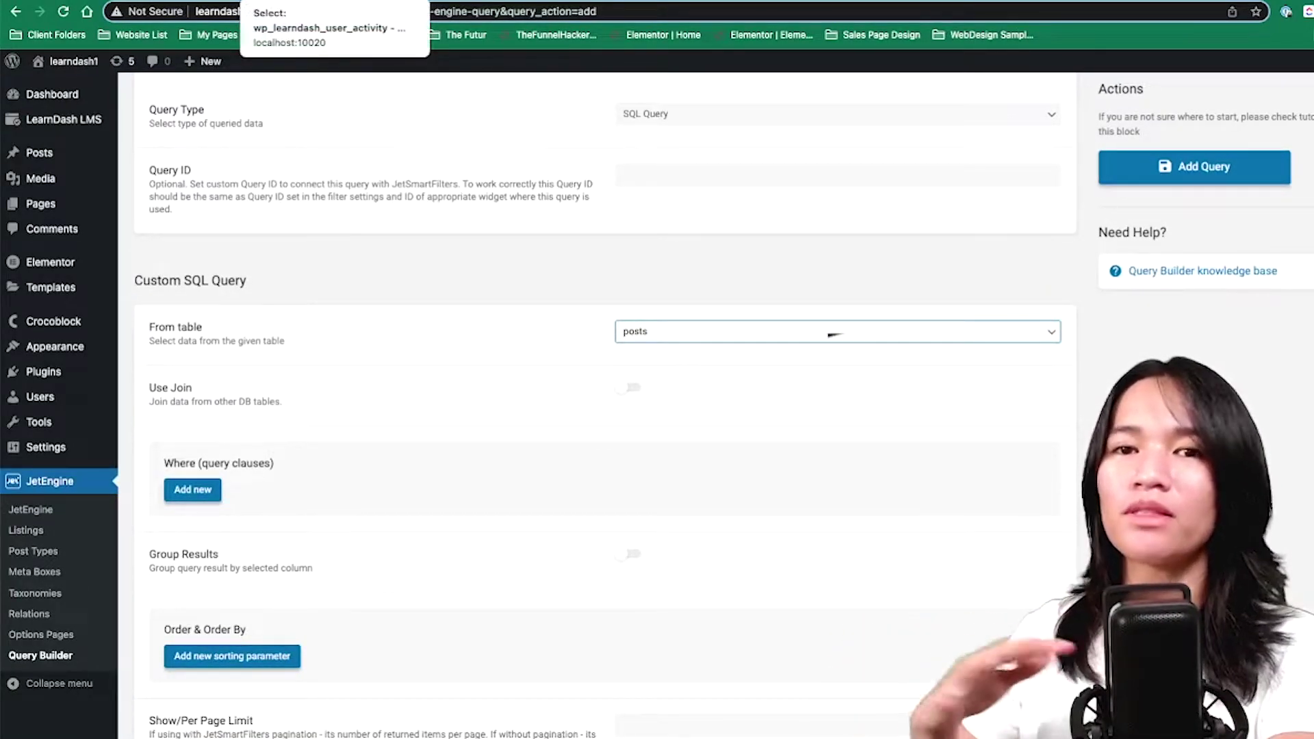
- Enable joining data from other database tables and turn on the preview of the query results
{"action": "left_click", "coordinate": [335, 2]}
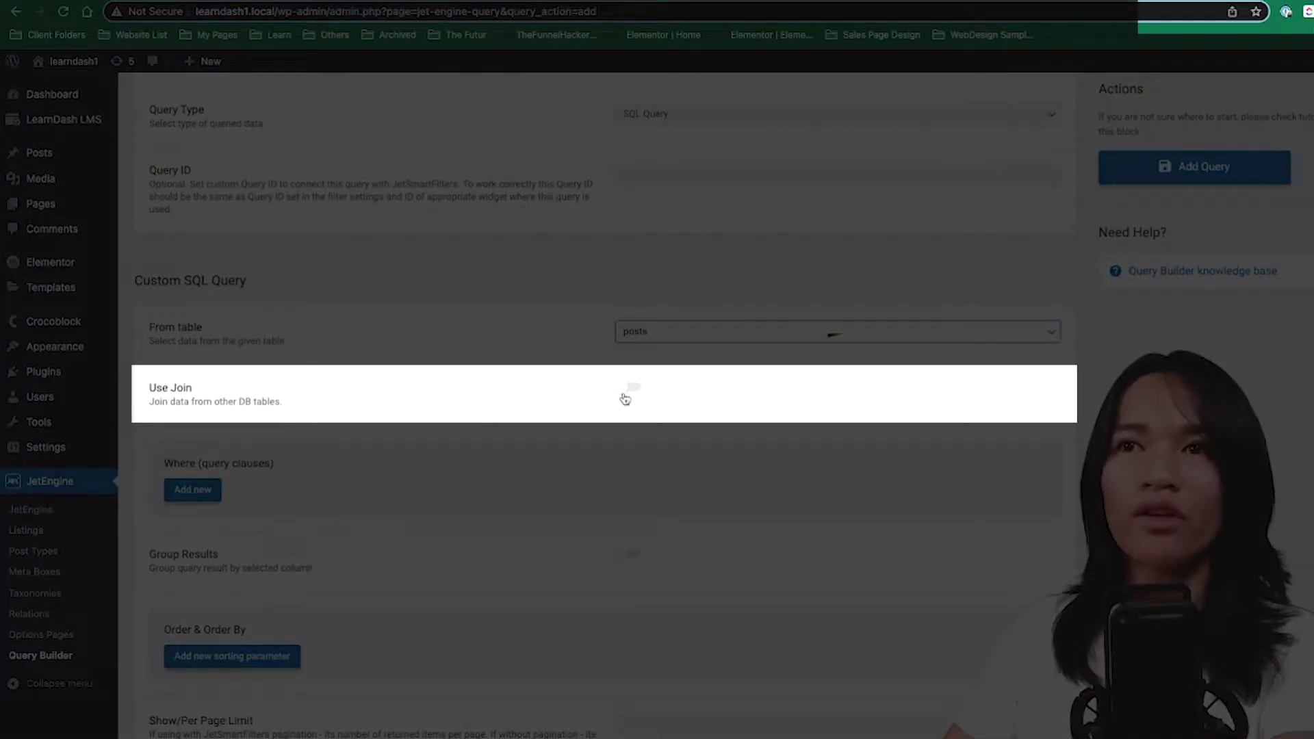
{"action": "left_click", "coordinate": [625, 395]}
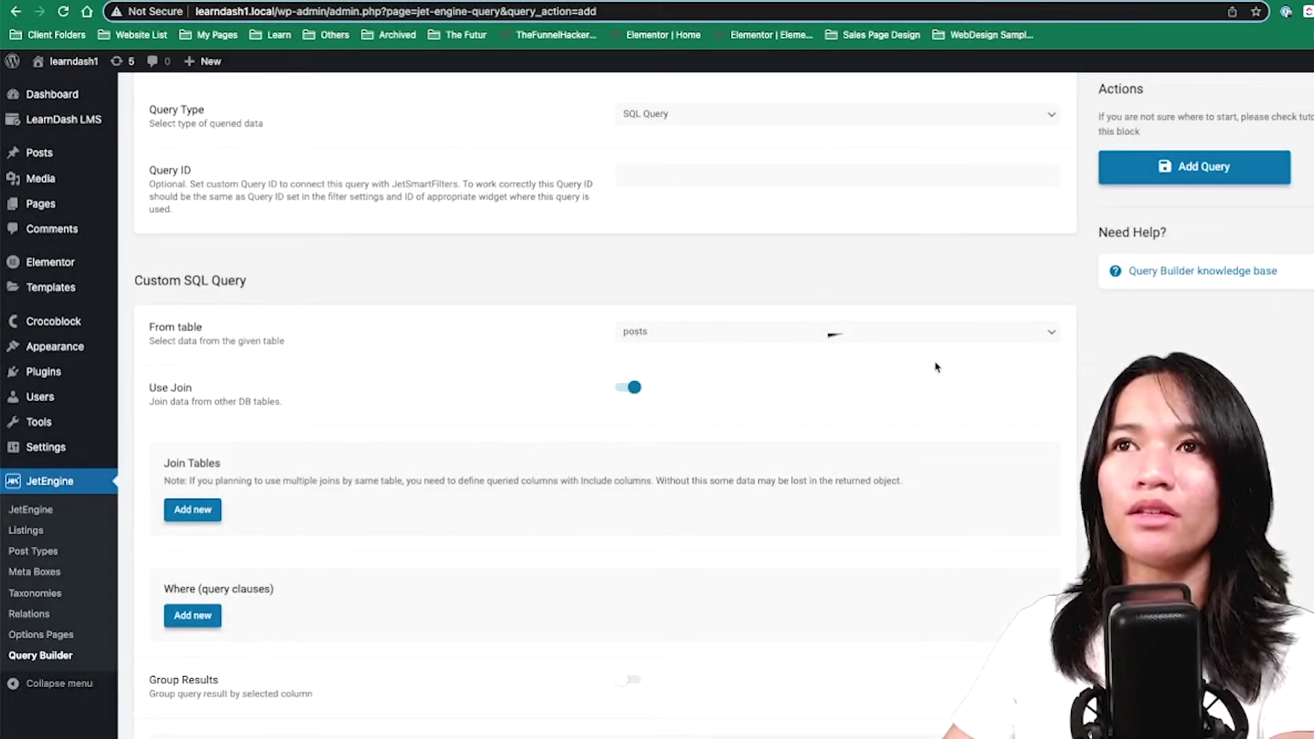
{"action": "scroll", "coordinate": [935, 367], "scroll_direction": "up", "scroll_amount": 2}
{"action": "left_click", "coordinate": [1062, 153]}
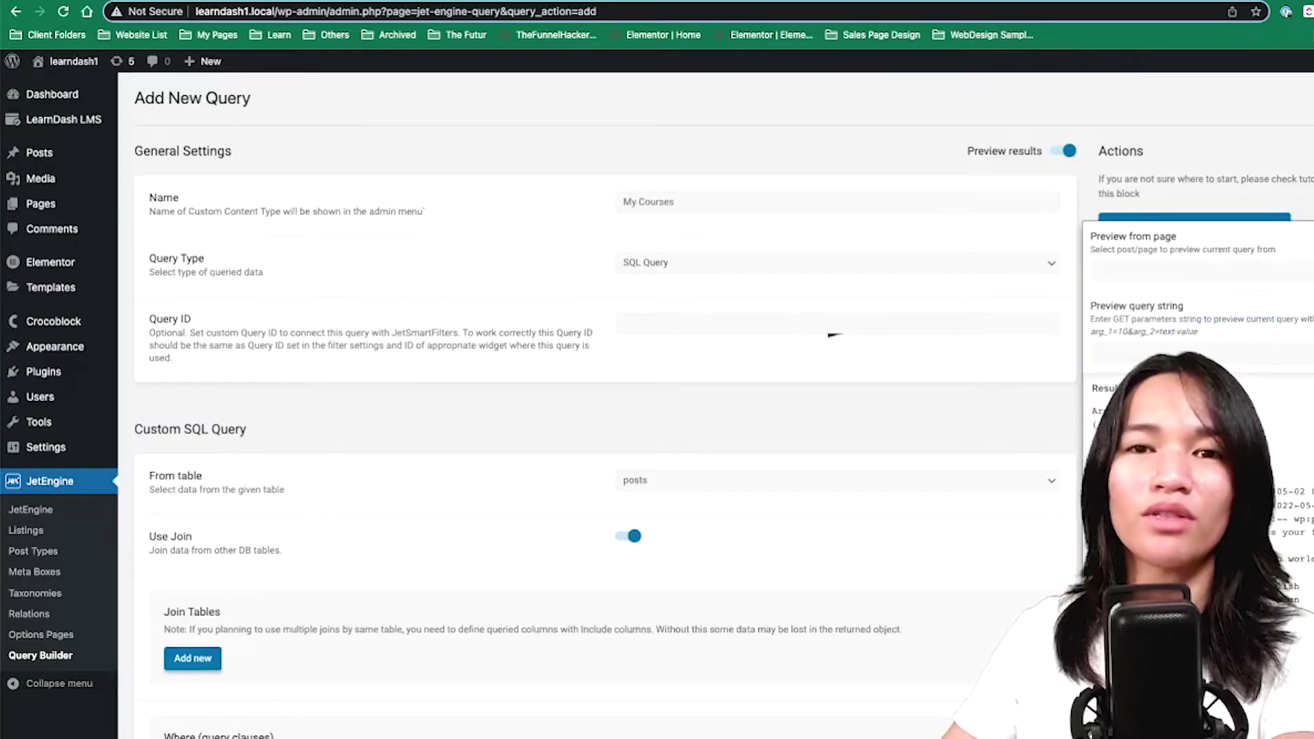
- Add a join table entry to the SQL query and set its join type to Inner Join
{"action": "scroll", "coordinate": [651, 440], "scroll_direction": "down", "scroll_amount": 5}
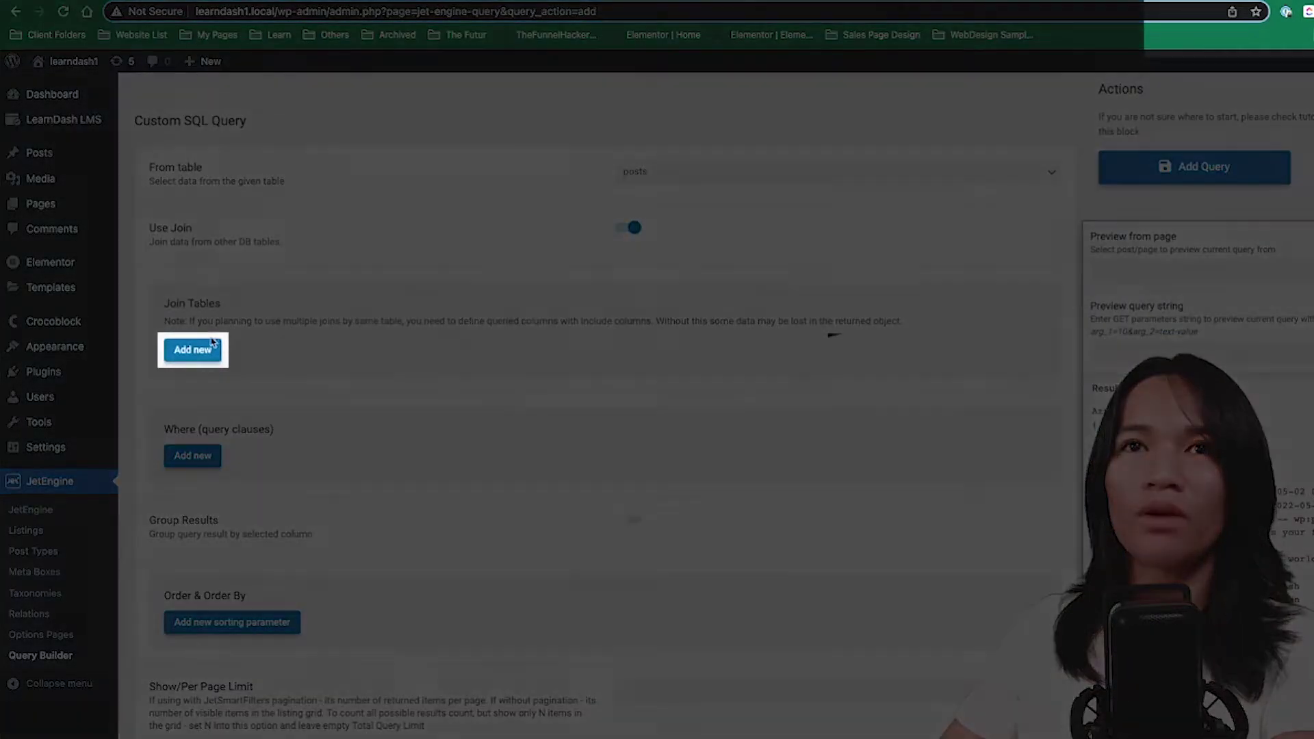
{"action": "left_click", "coordinate": [194, 349]}
{"action": "left_click", "coordinate": [669, 409]}
{"action": "left_click", "coordinate": [671, 411]}
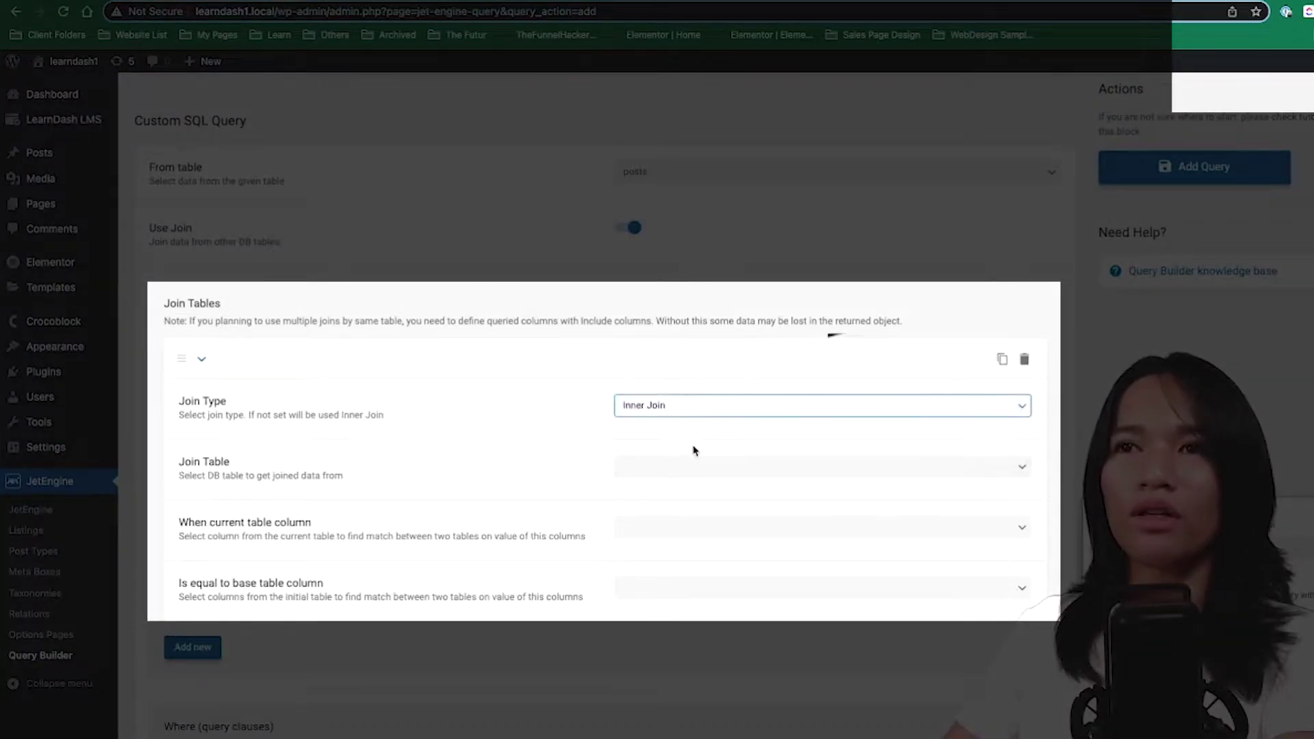
- Join the learndash_user_activity table, matching its course_id column to the base table's ID column
{"action": "left_click", "coordinate": [702, 463]}
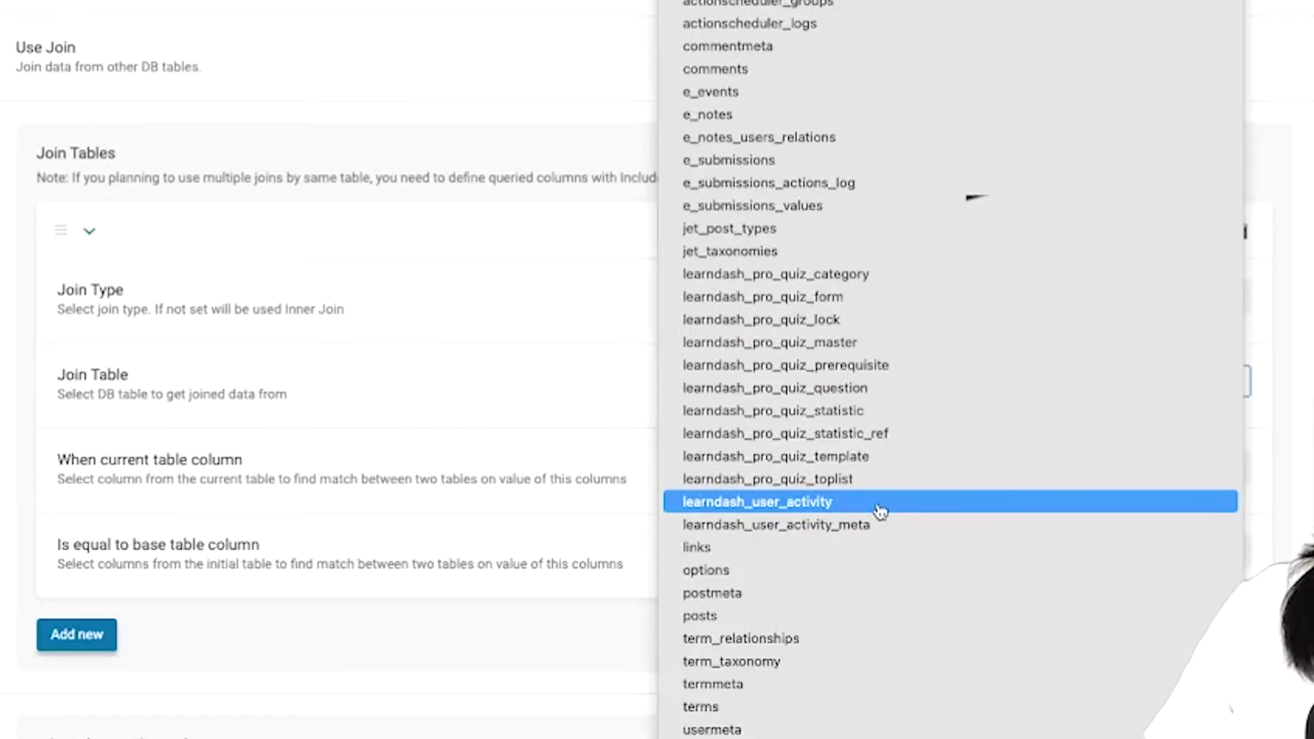
{"action": "left_click", "coordinate": [880, 510]}
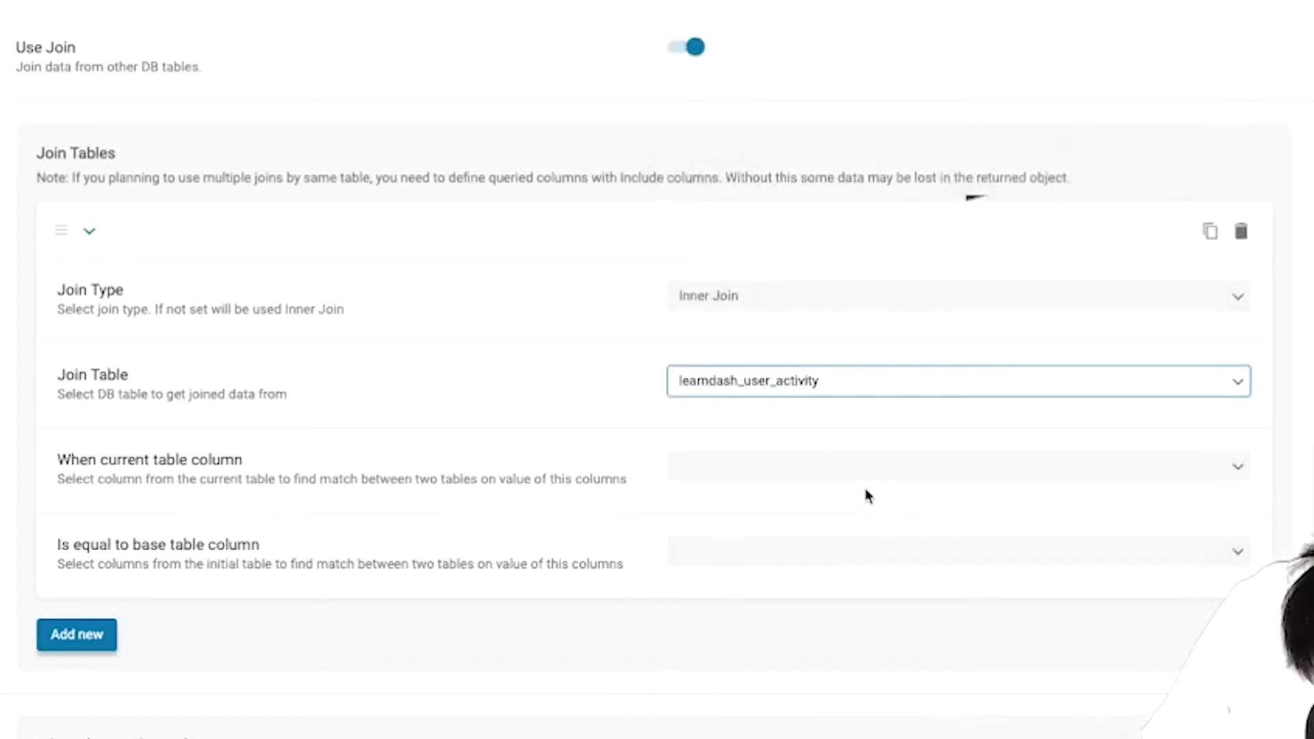
{"action": "left_click", "coordinate": [867, 472]}
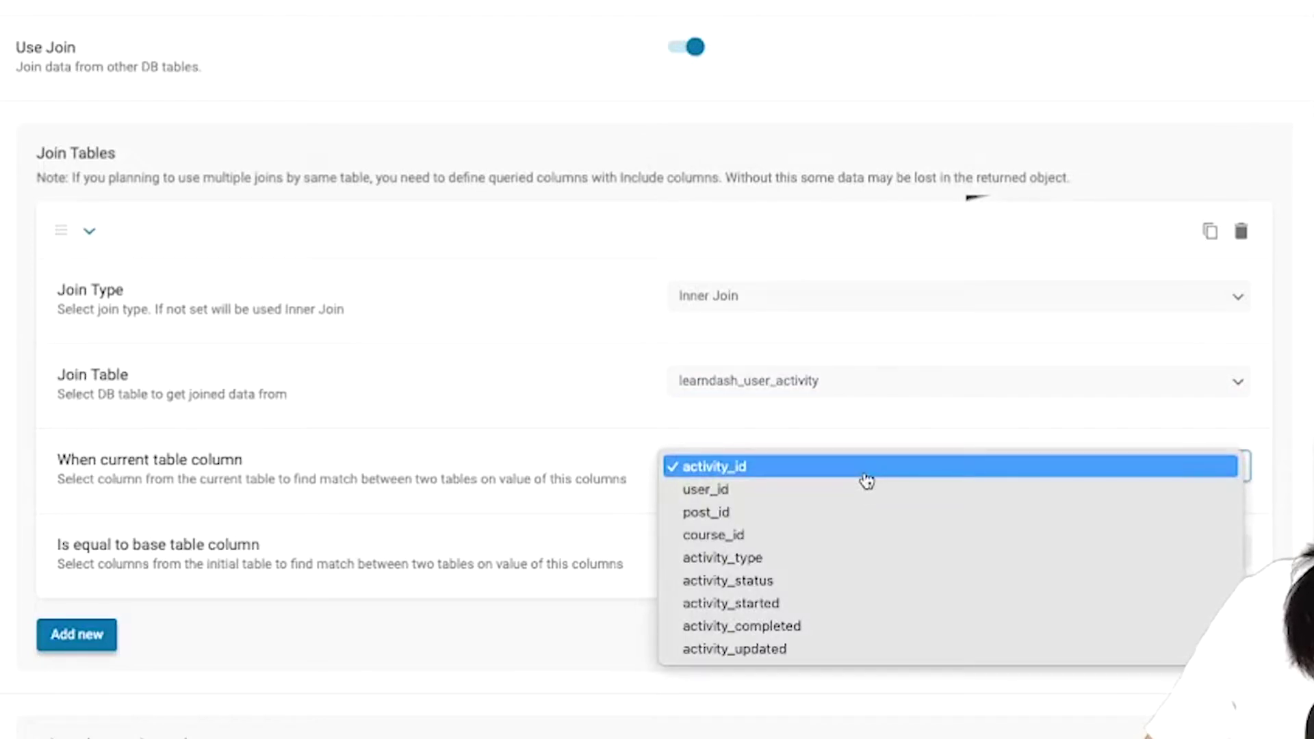
{"action": "left_click", "coordinate": [860, 533]}
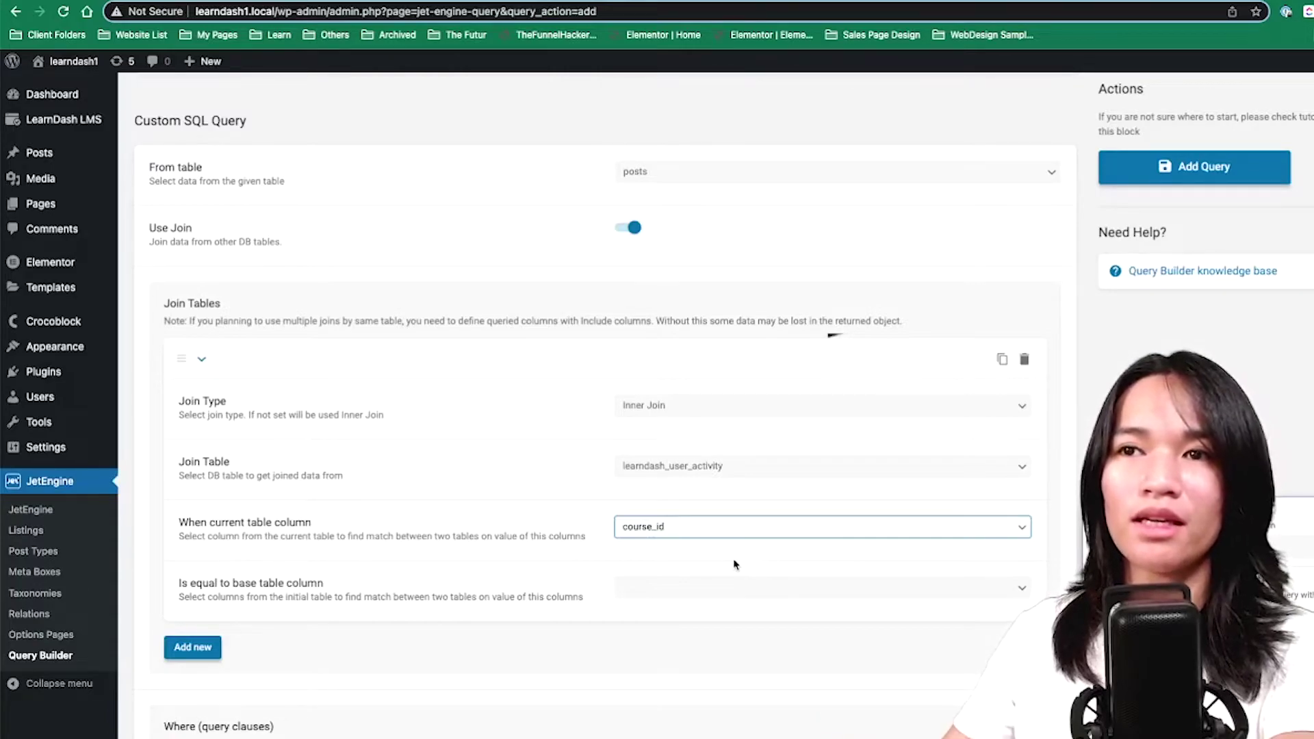
{"action": "left_click", "coordinate": [725, 592]}
{"action": "left_click", "coordinate": [725, 591]}
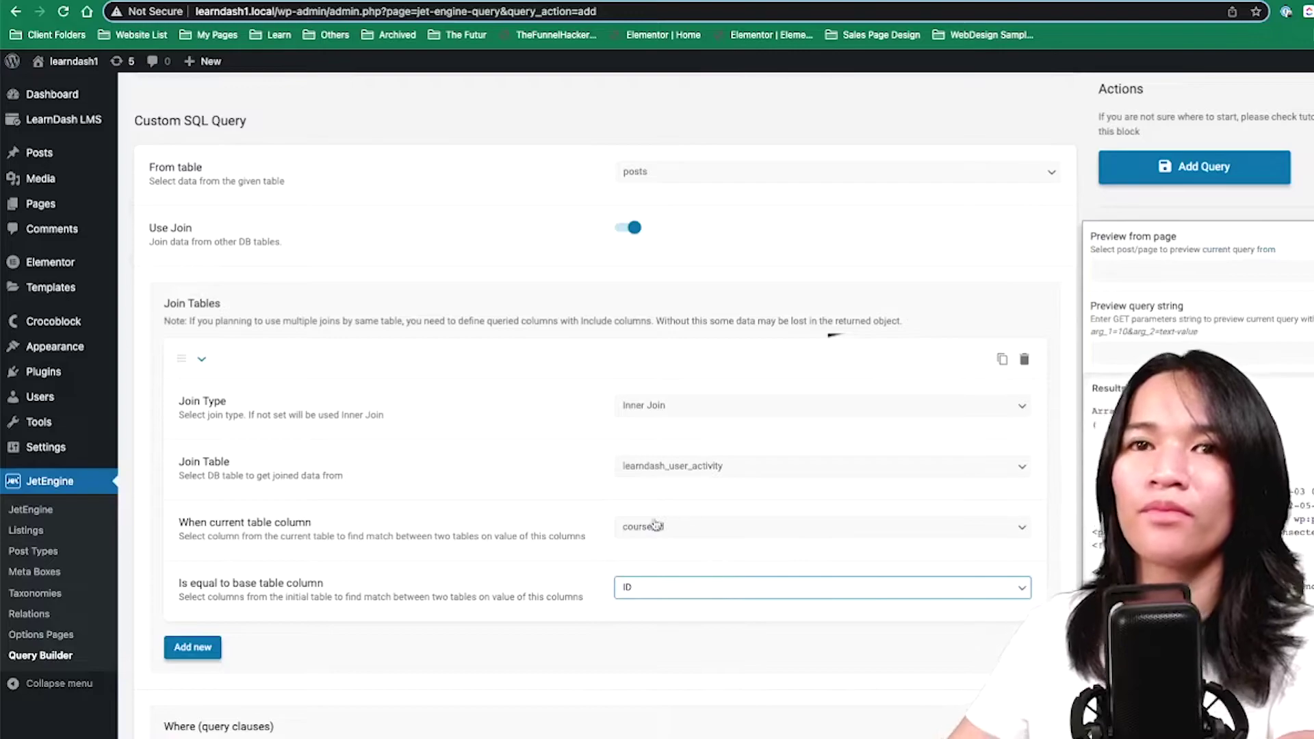
- Add a Where clause to the query and set its column to posts.post_status
{"action": "scroll", "coordinate": [616, 500], "scroll_direction": "down", "scroll_amount": 2}
{"action": "scroll", "coordinate": [684, 520], "scroll_direction": "up", "scroll_amount": 5}
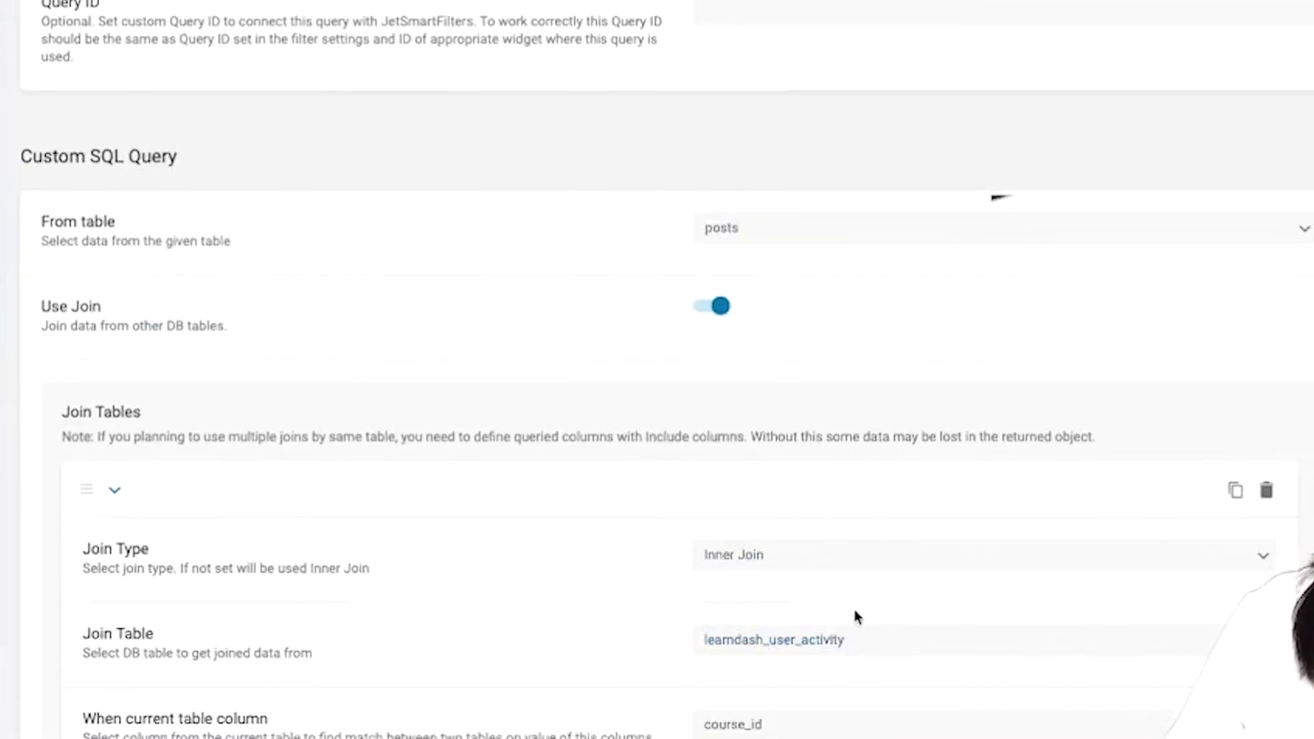
{"action": "scroll", "coordinate": [855, 602], "scroll_direction": "down", "scroll_amount": 1}
{"action": "scroll", "coordinate": [877, 505], "scroll_direction": "down", "scroll_amount": 5}
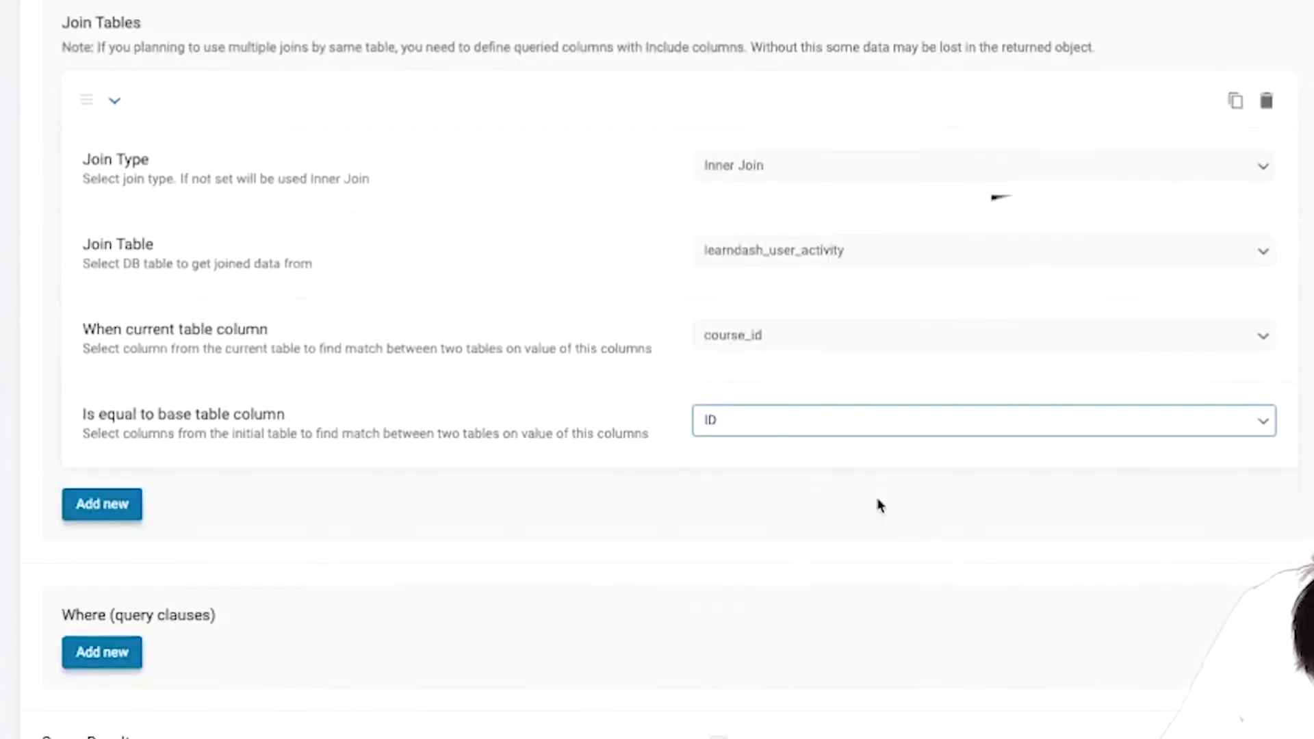
{"action": "left_click", "coordinate": [103, 609]}
{"action": "scroll", "coordinate": [682, 471], "scroll_direction": "down", "scroll_amount": 3}
{"action": "scroll", "coordinate": [682, 471], "scroll_direction": "down", "scroll_amount": 3}
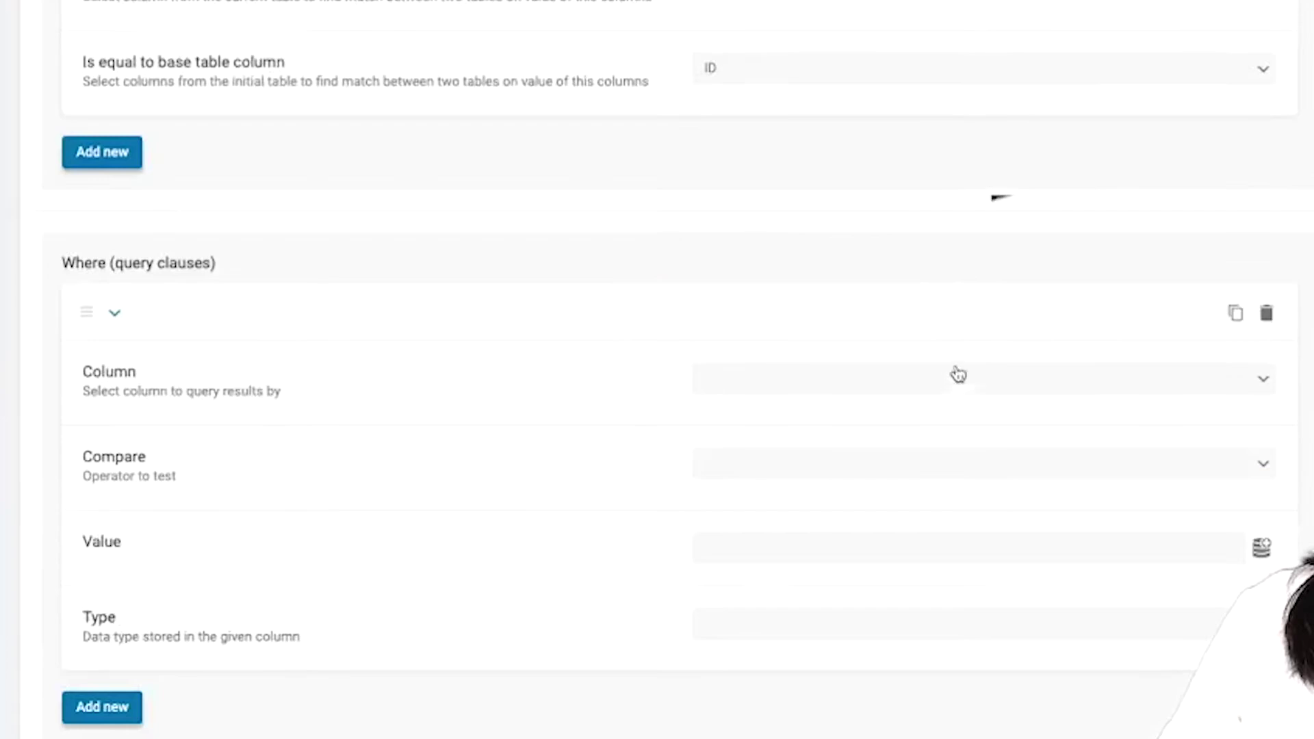
{"action": "left_click", "coordinate": [958, 381]}
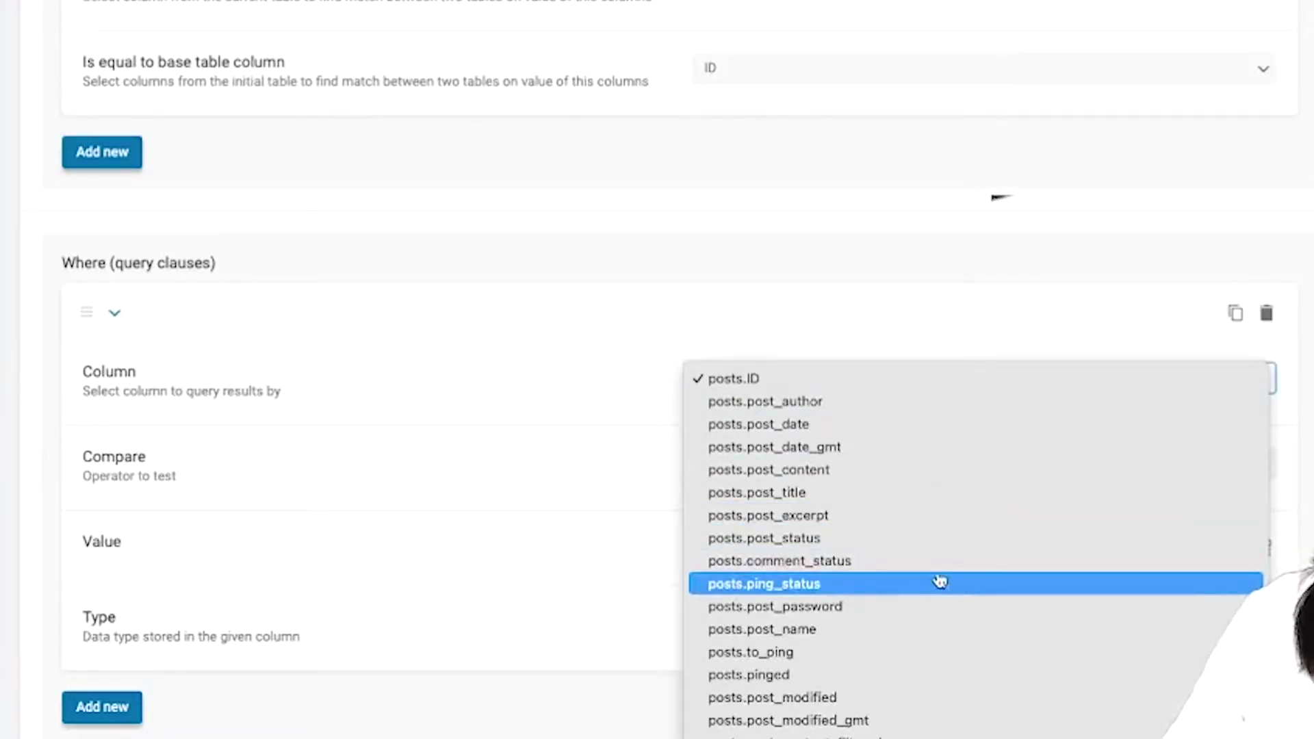
{"action": "left_click", "coordinate": [936, 539]}
- Set the post_status clause to compare as Equal (=) with the value publish
{"action": "left_click", "coordinate": [895, 475]}
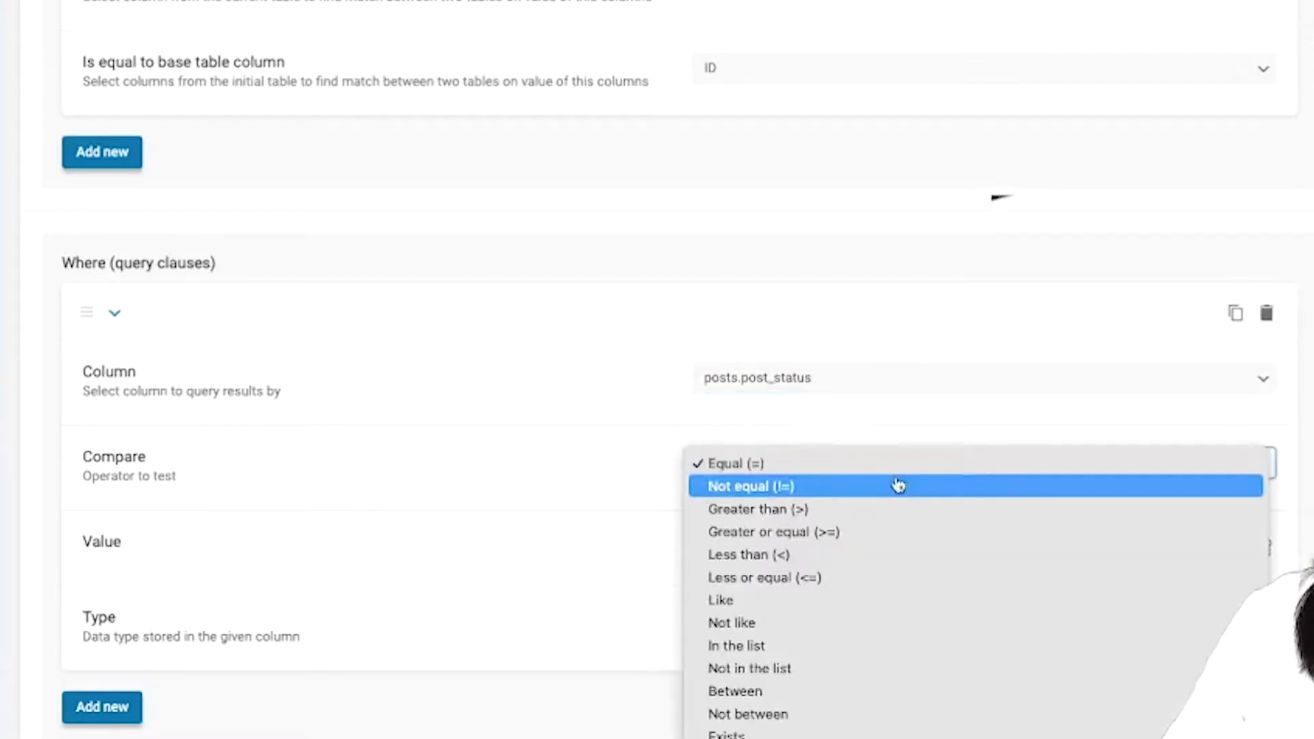
{"action": "left_click", "coordinate": [897, 468]}
{"action": "left_click", "coordinate": [852, 549]}
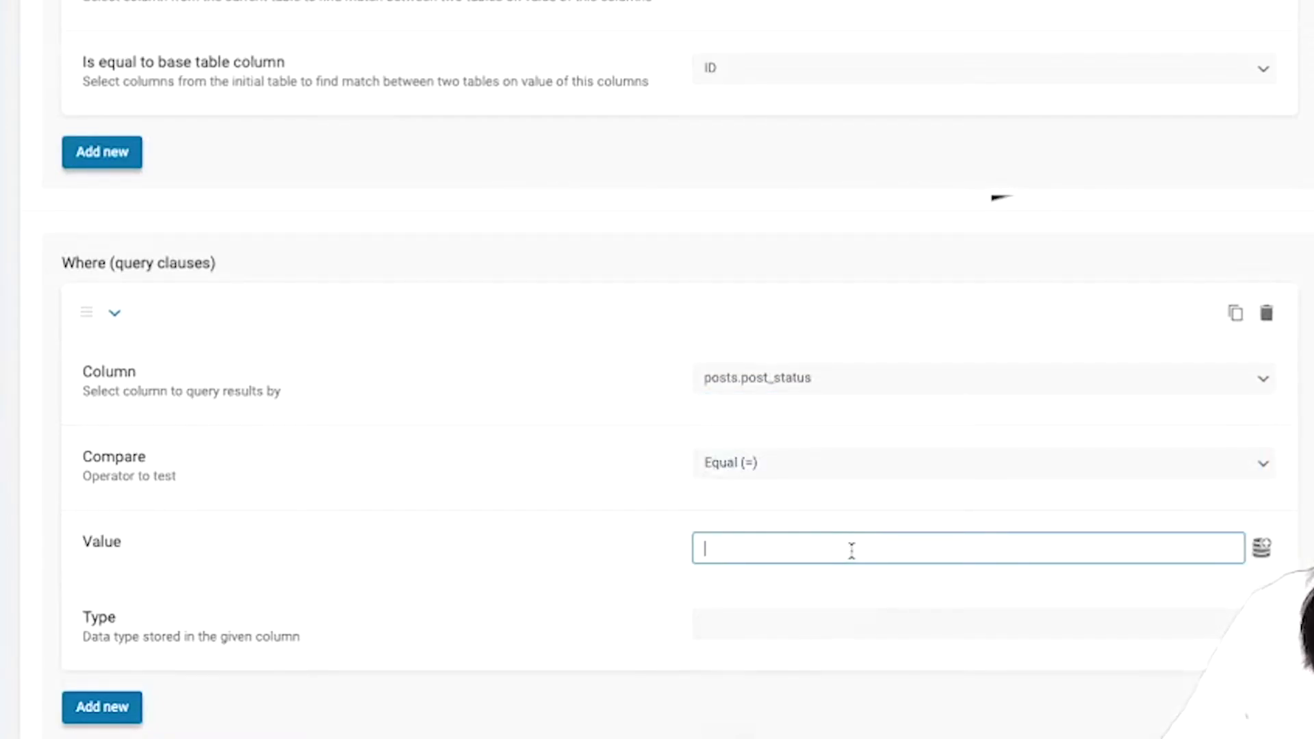
{"action": "type", "text": "publish"}
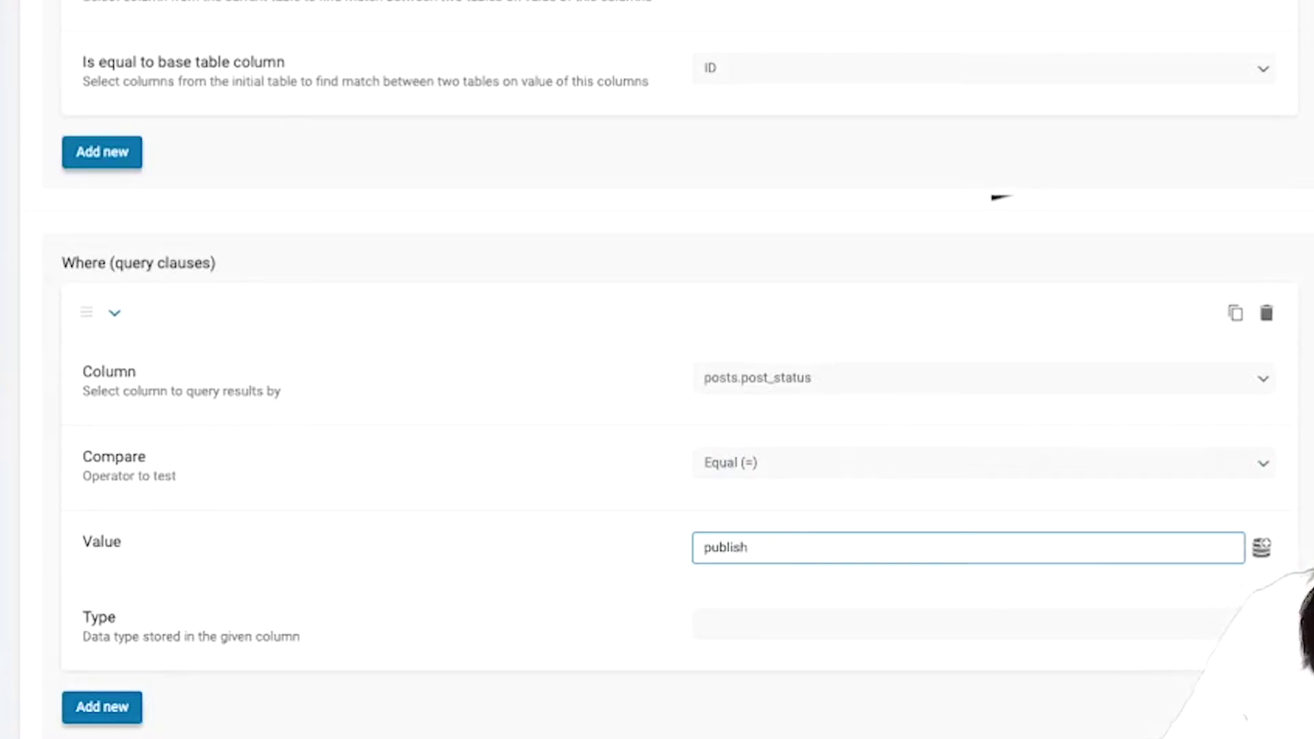
- Add a second Where clause and set its column to learndash_user_activity.activity_type
{"action": "scroll", "coordinate": [1019, 436], "scroll_direction": "down", "scroll_amount": 3}
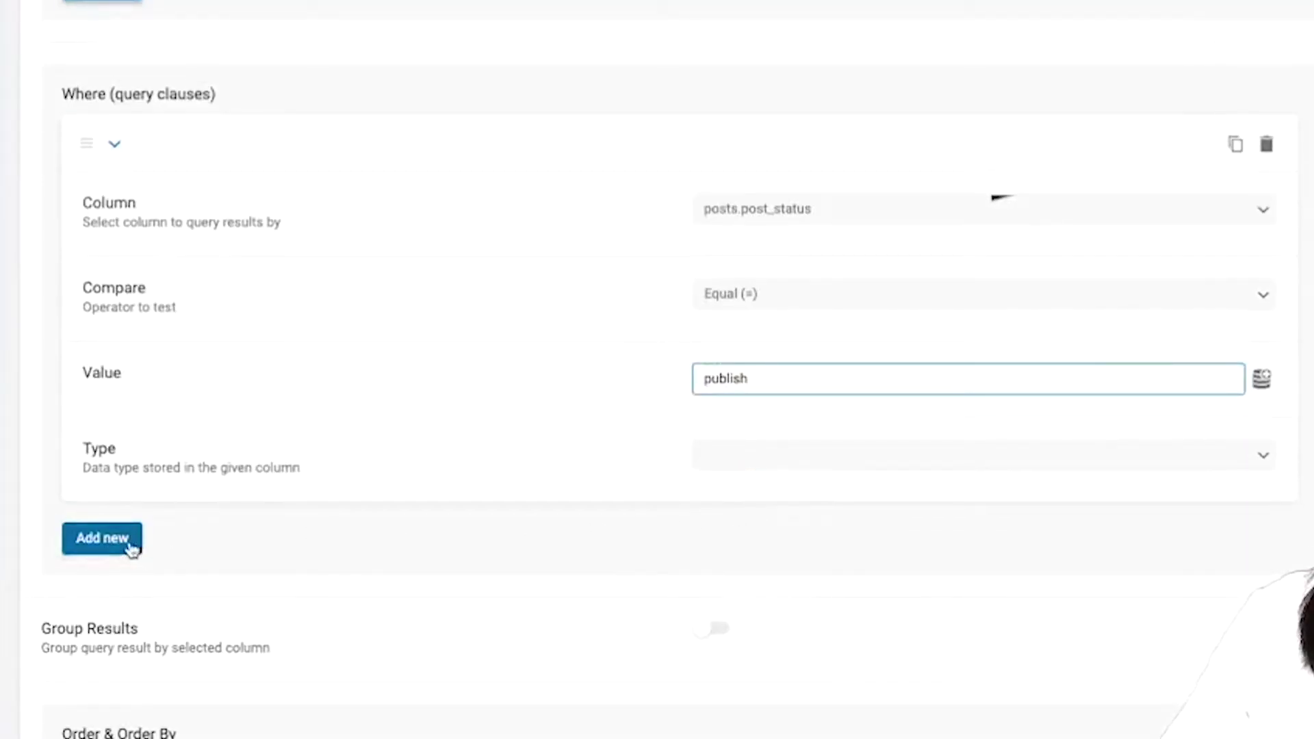
{"action": "left_click", "coordinate": [130, 546]}
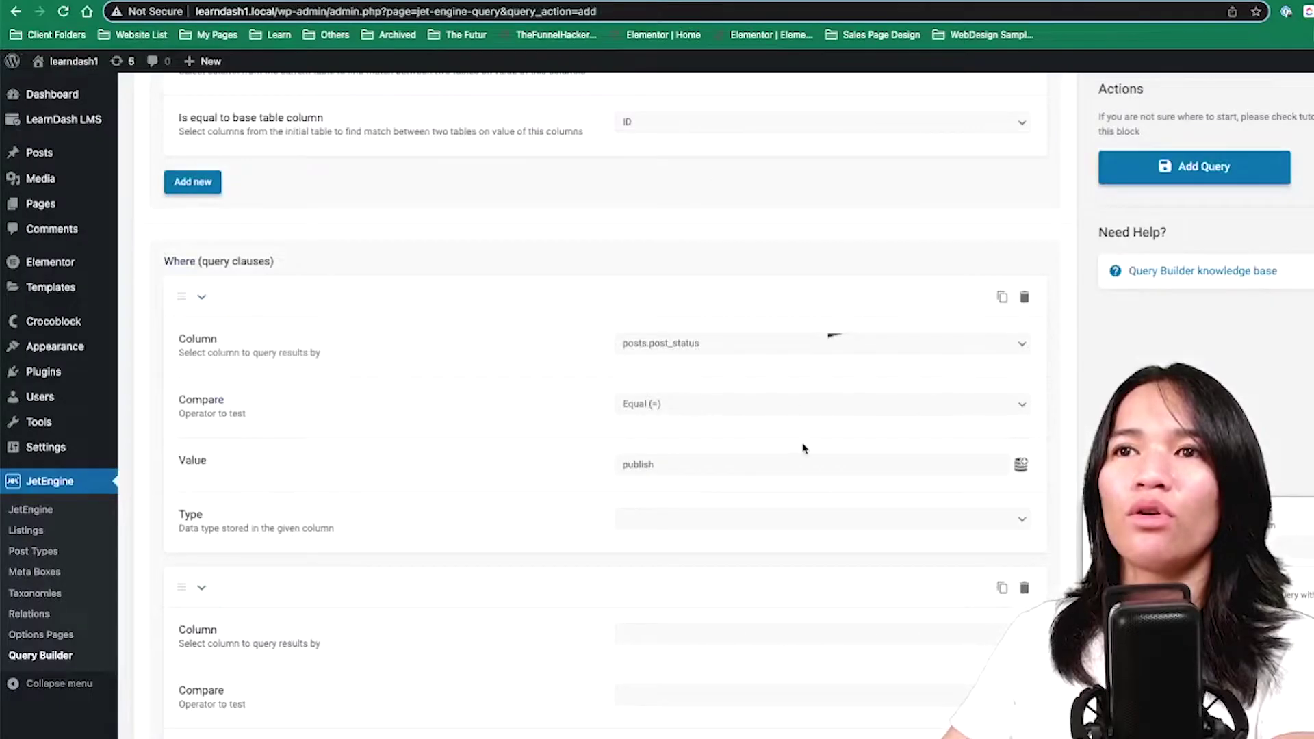
{"action": "scroll", "coordinate": [800, 445], "scroll_direction": "down", "scroll_amount": 2}
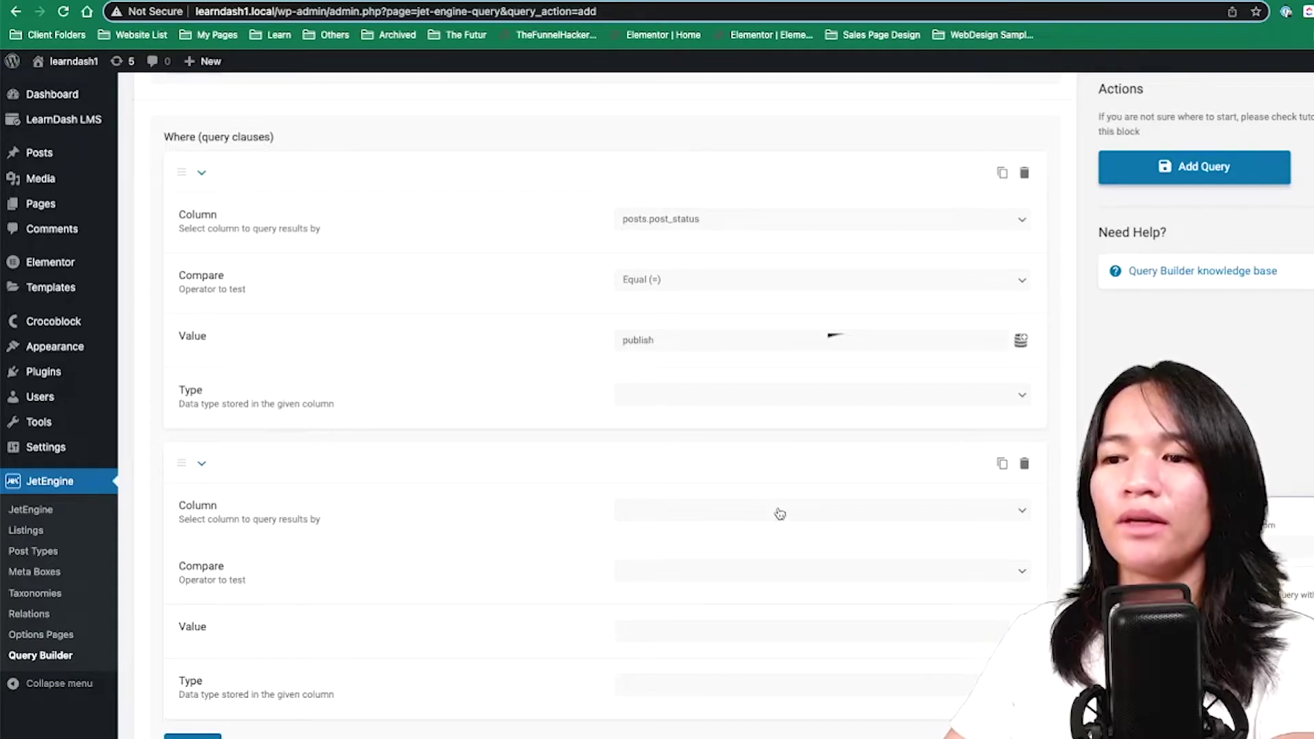
{"action": "left_click", "coordinate": [779, 513]}
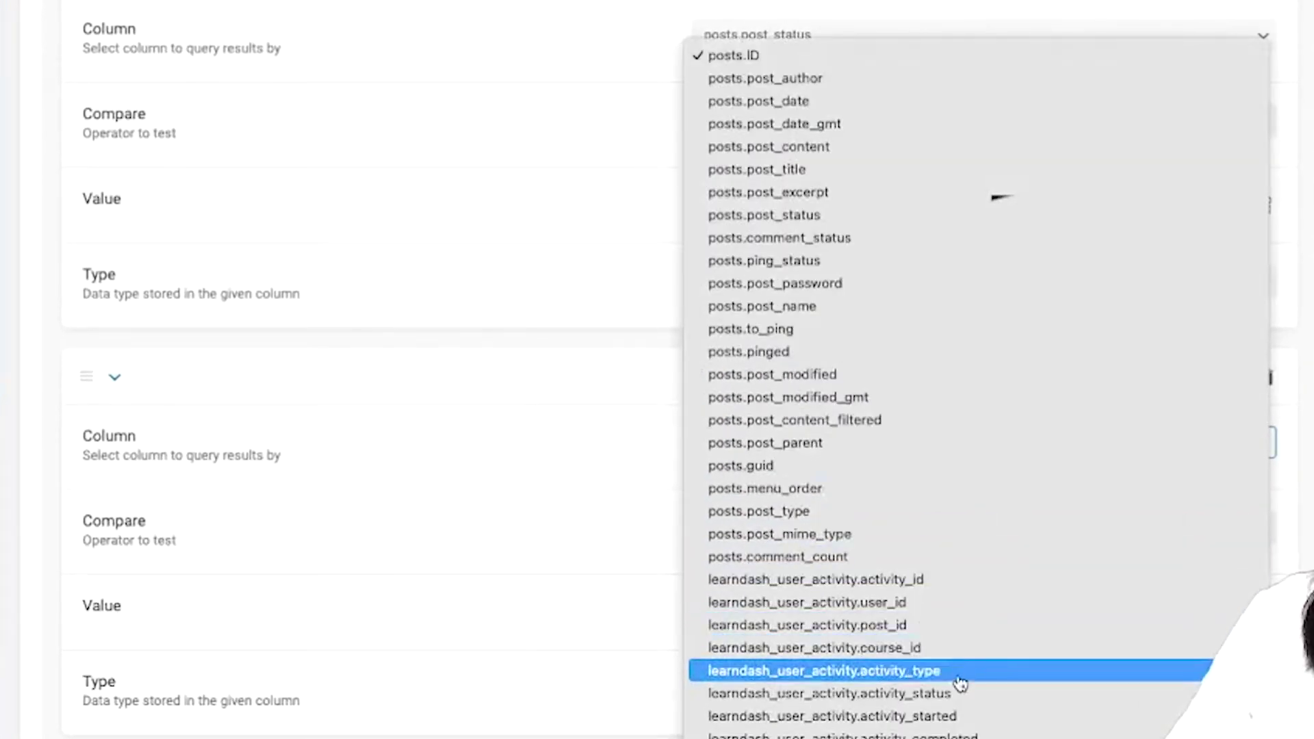
{"action": "left_click", "coordinate": [960, 683]}
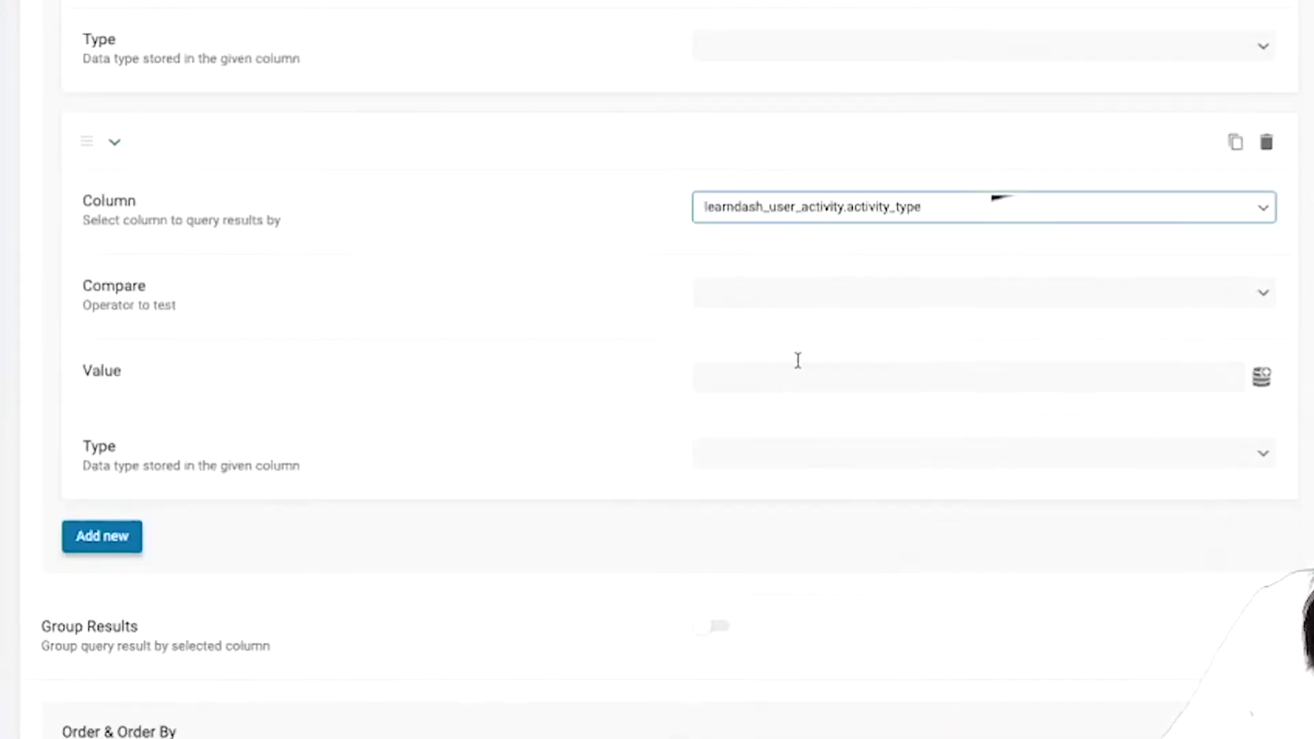
- Set the activity_type clause to compare as Equal (=) with the value access
{"action": "left_click", "coordinate": [788, 296]}
{"action": "left_click", "coordinate": [790, 294]}
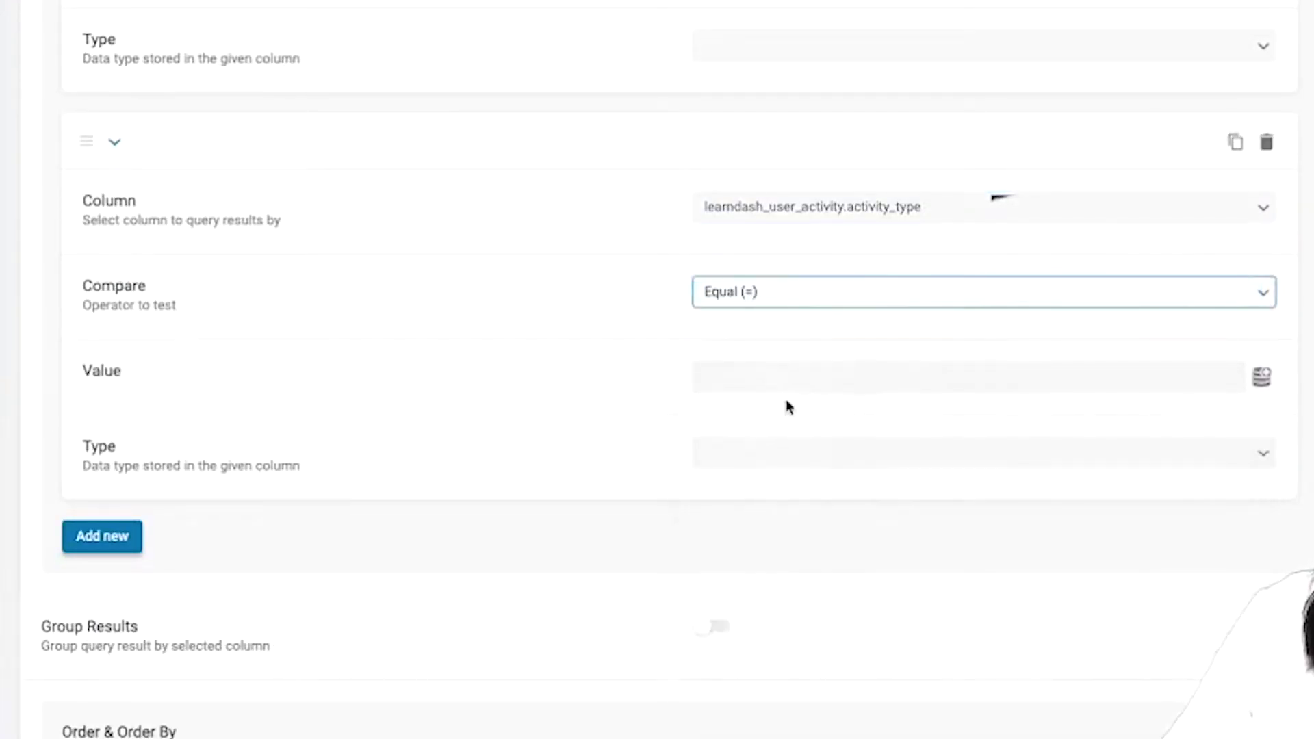
{"action": "left_click", "coordinate": [784, 378]}
{"action": "type", "text": "access"}
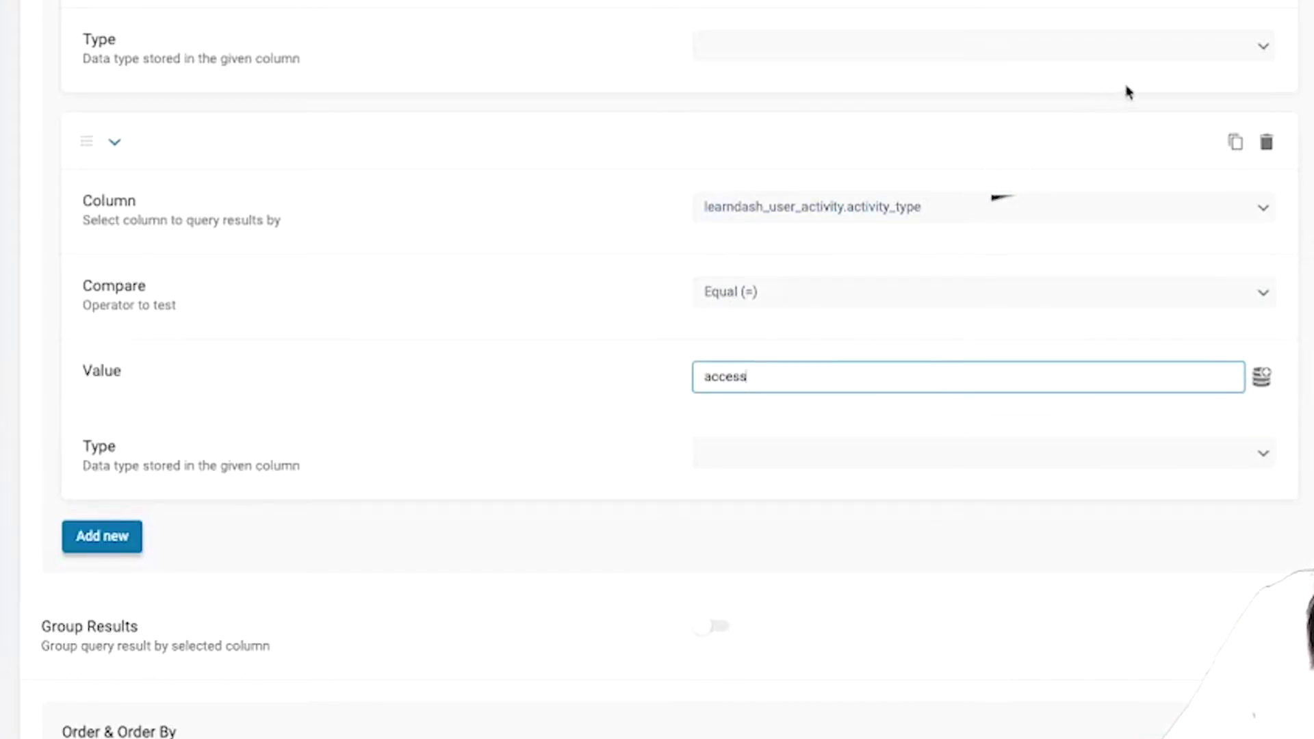
- Find and highlight the course post type slug in the query results preview
{"action": "scroll", "coordinate": [1300, 560], "scroll_direction": "down", "scroll_amount": 5}
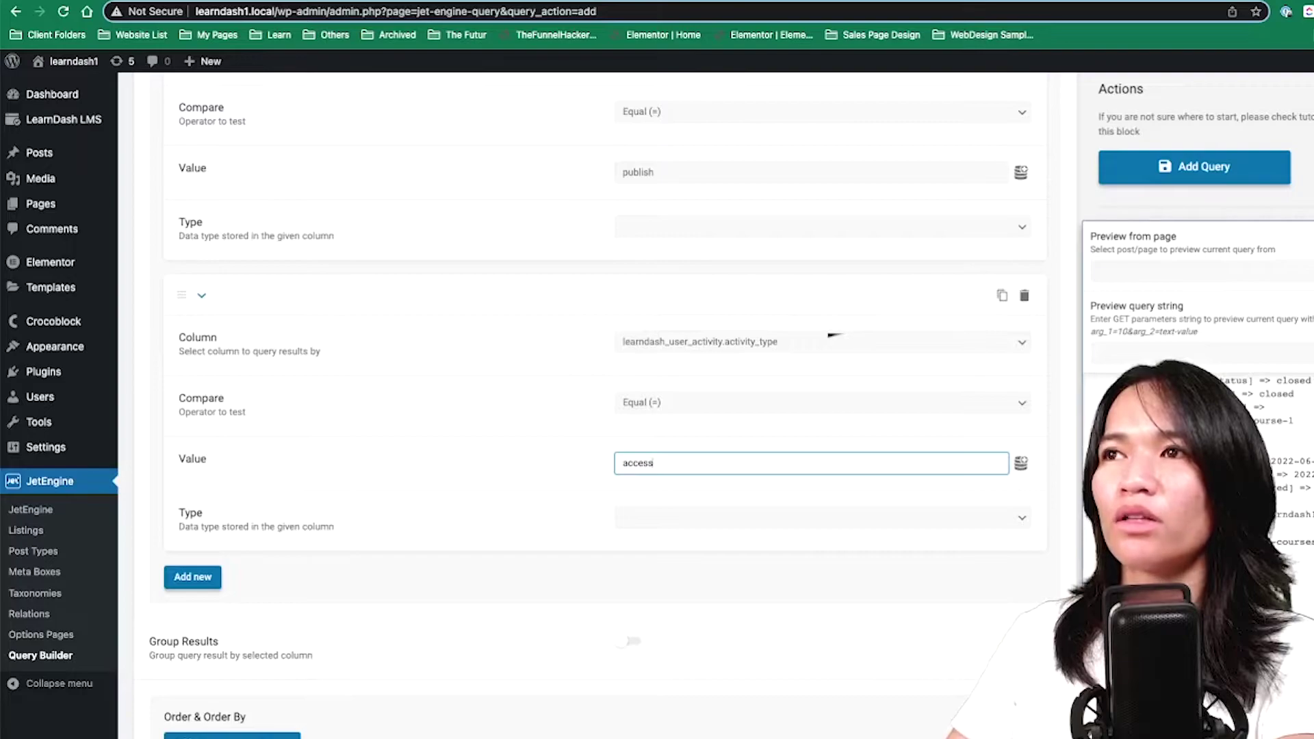
{"action": "key", "text": "Tab"}
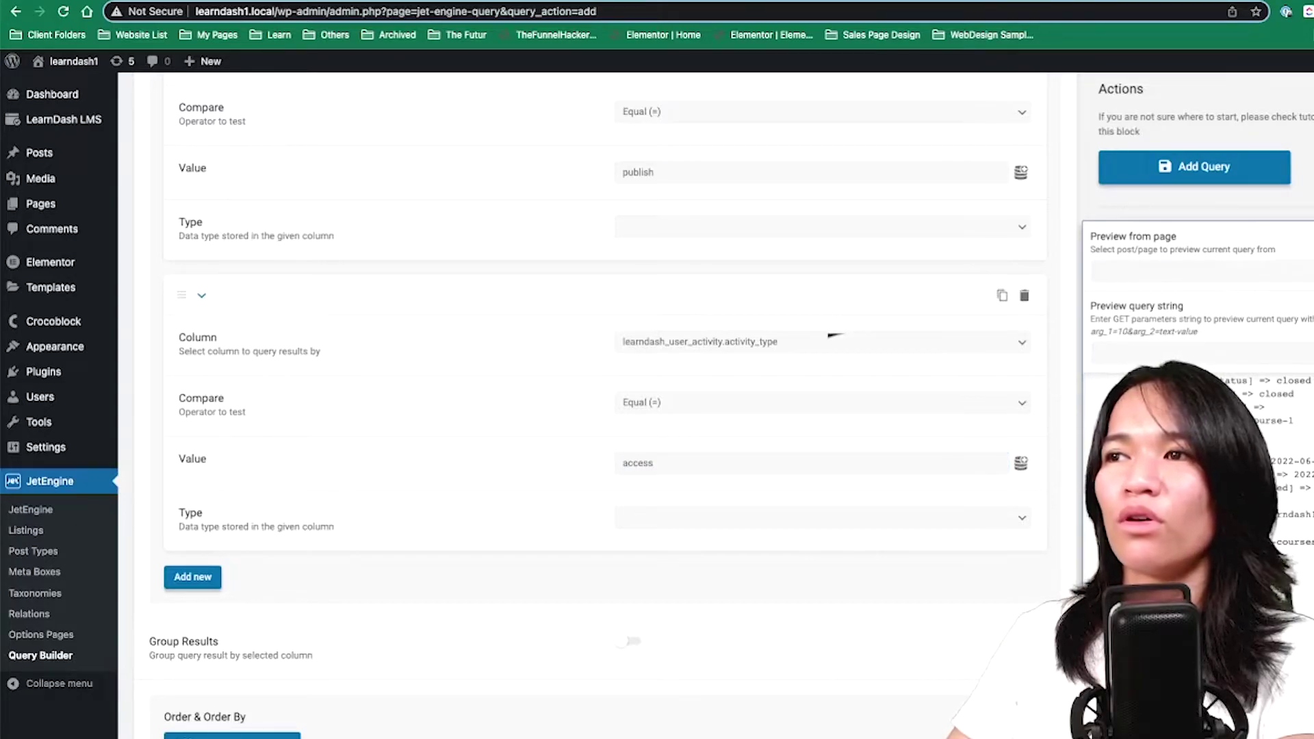
{"action": "left_click_drag", "start_coordinate": [1274, 542], "coordinate": [1302, 541]}
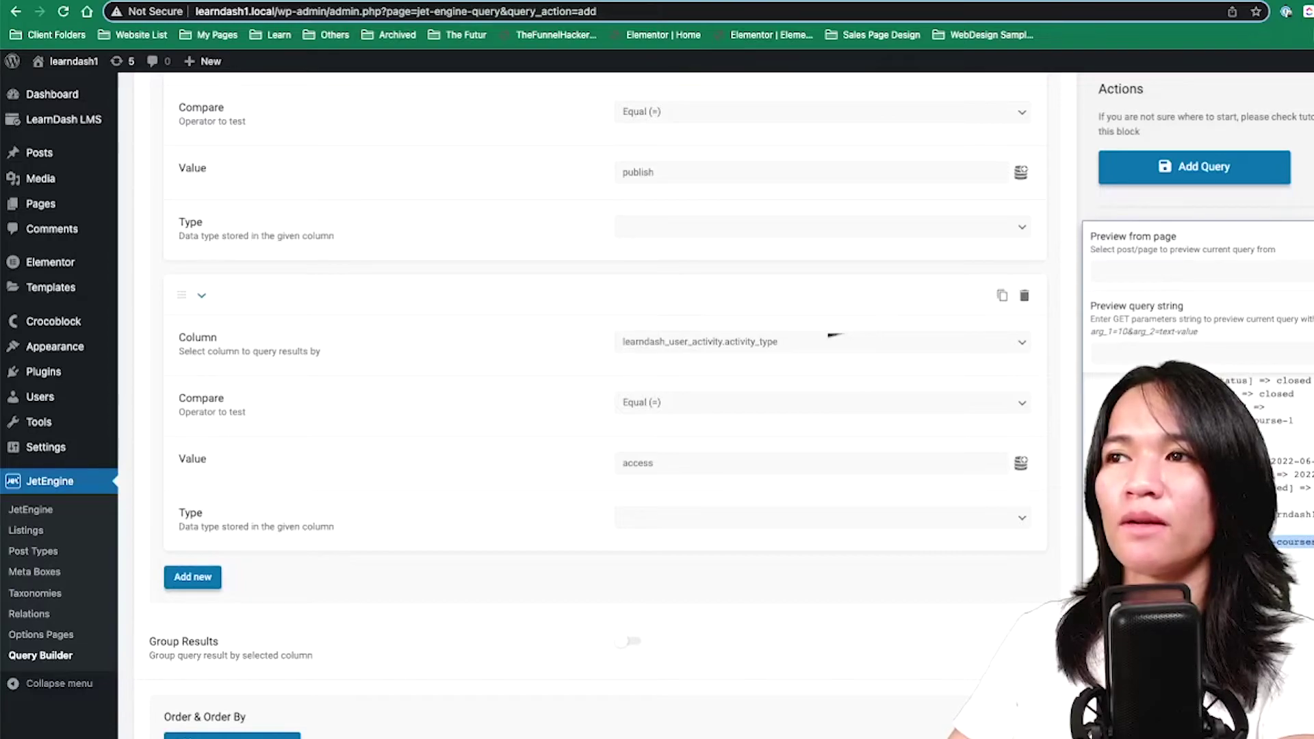
- Add a third Where clause and set its column to posts.post_type
{"action": "scroll", "coordinate": [577, 478], "scroll_direction": "down", "scroll_amount": 1}
{"action": "left_click", "coordinate": [183, 547]}
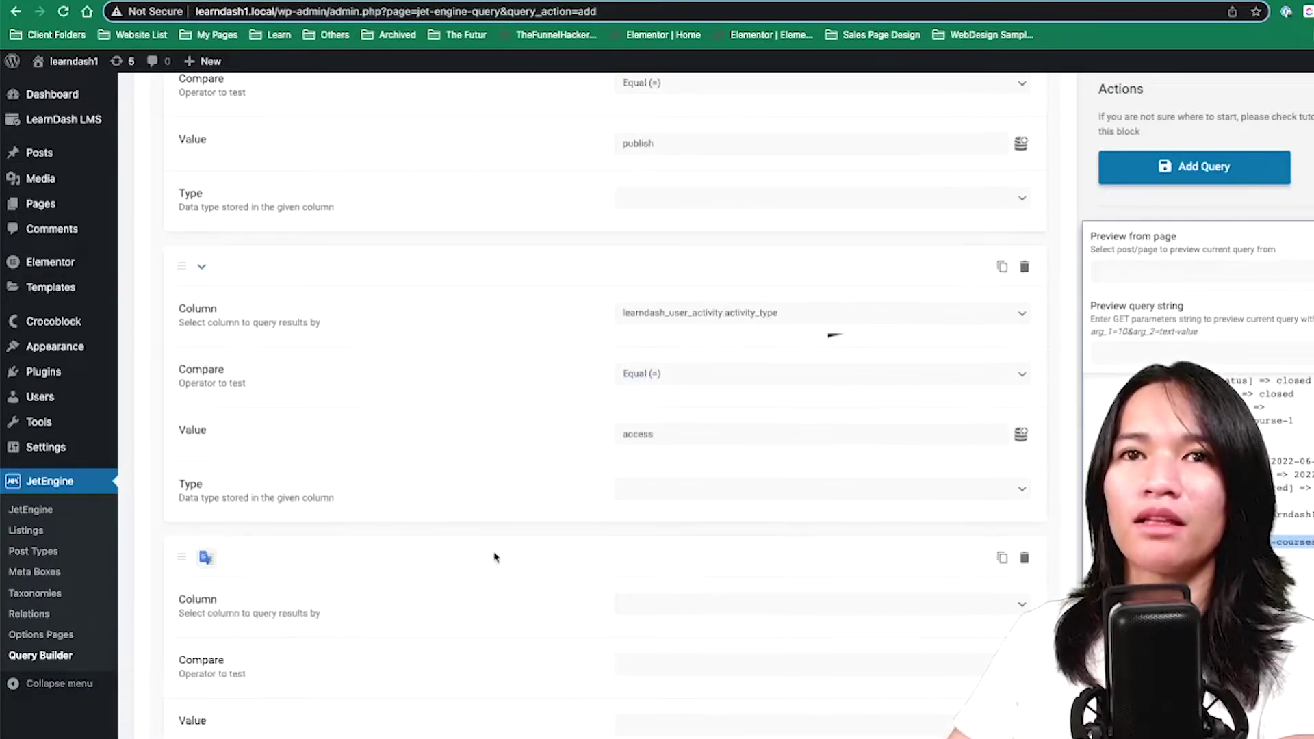
{"action": "scroll", "coordinate": [490, 556], "scroll_direction": "down", "scroll_amount": 2}
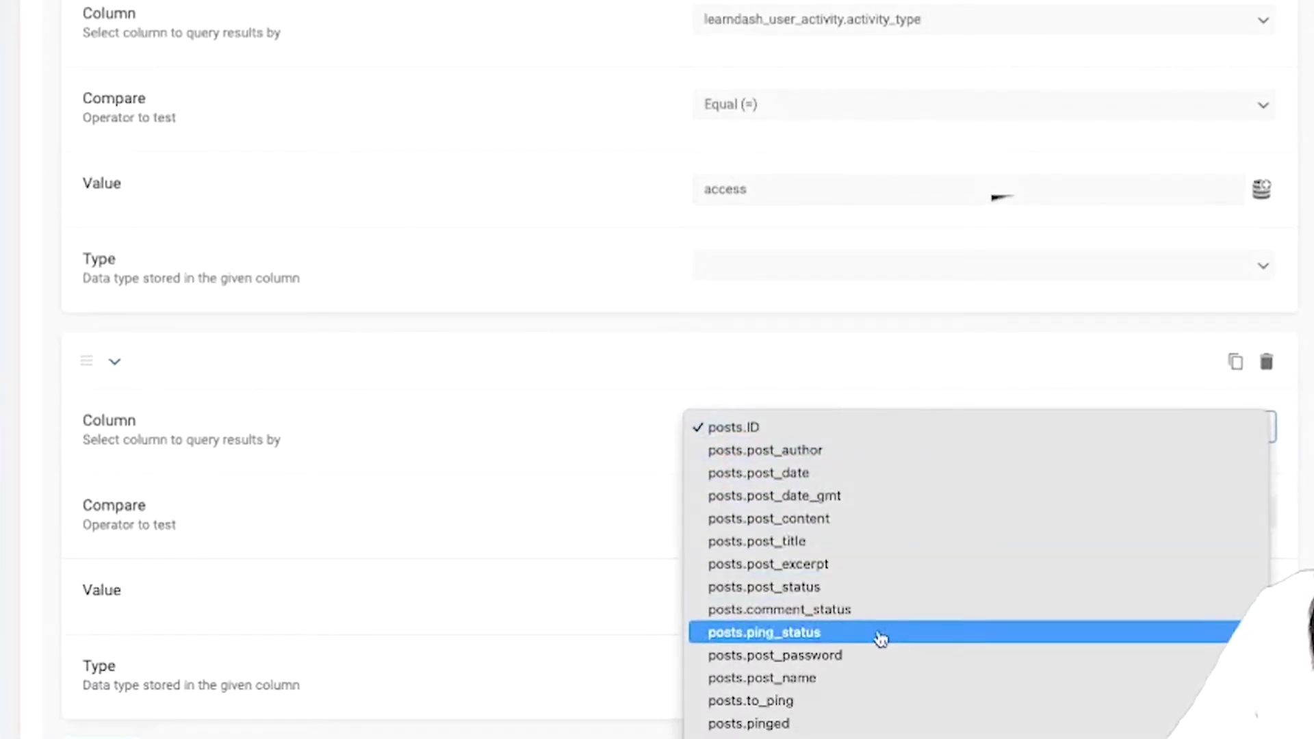
{"action": "scroll", "coordinate": [909, 496], "scroll_direction": "down", "scroll_amount": 3}
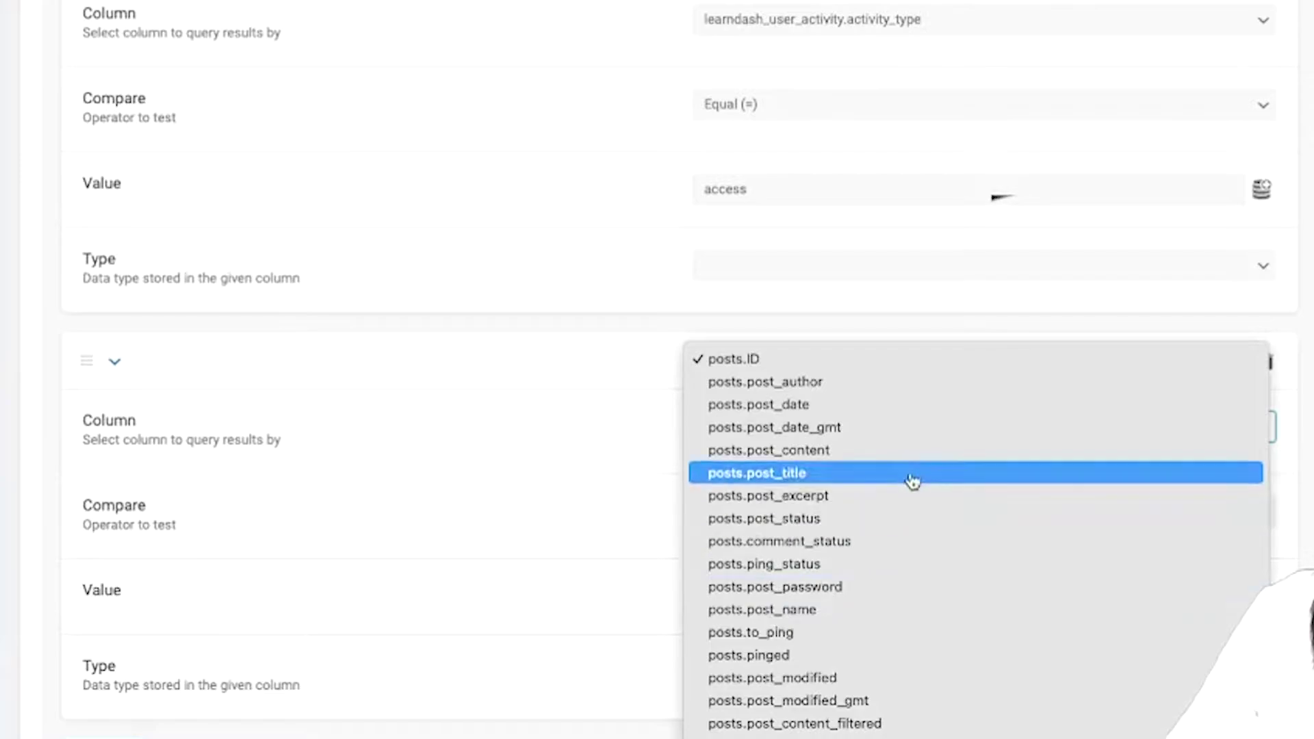
{"action": "scroll", "coordinate": [910, 566], "scroll_direction": "down", "scroll_amount": 5}
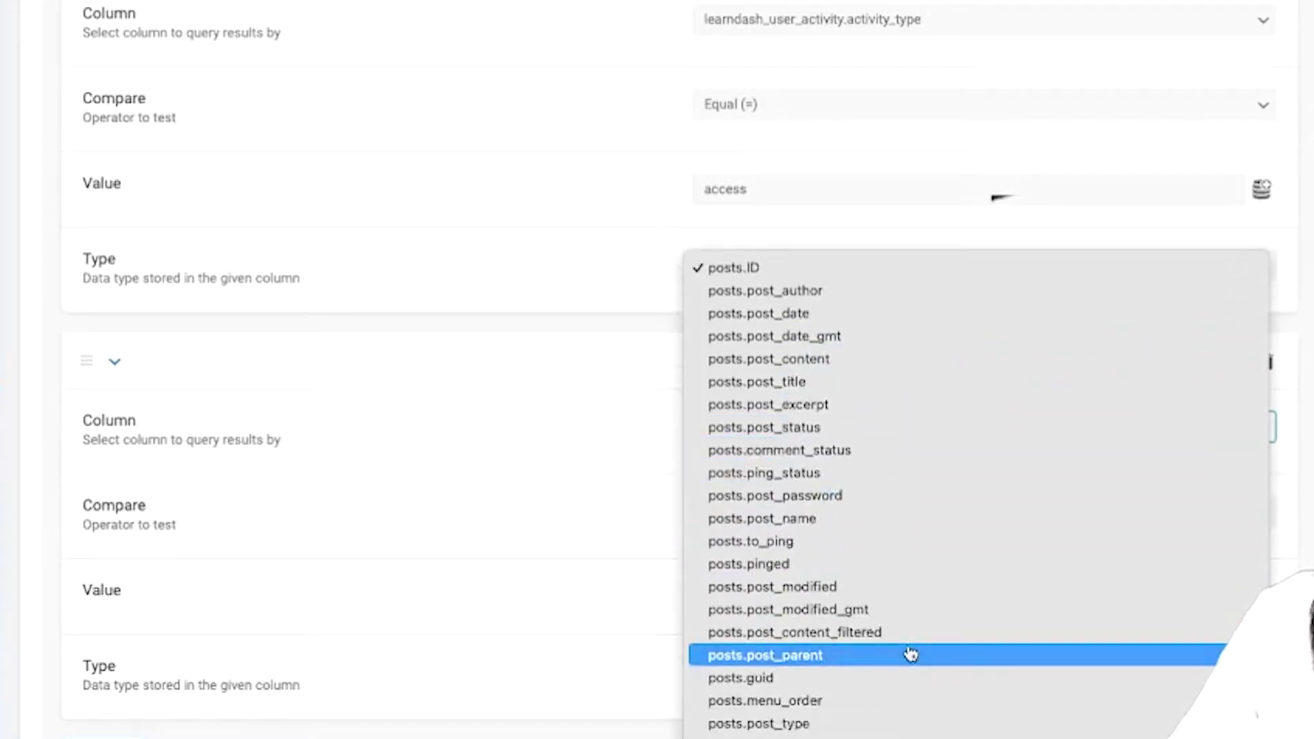
{"action": "left_click", "coordinate": [895, 704]}
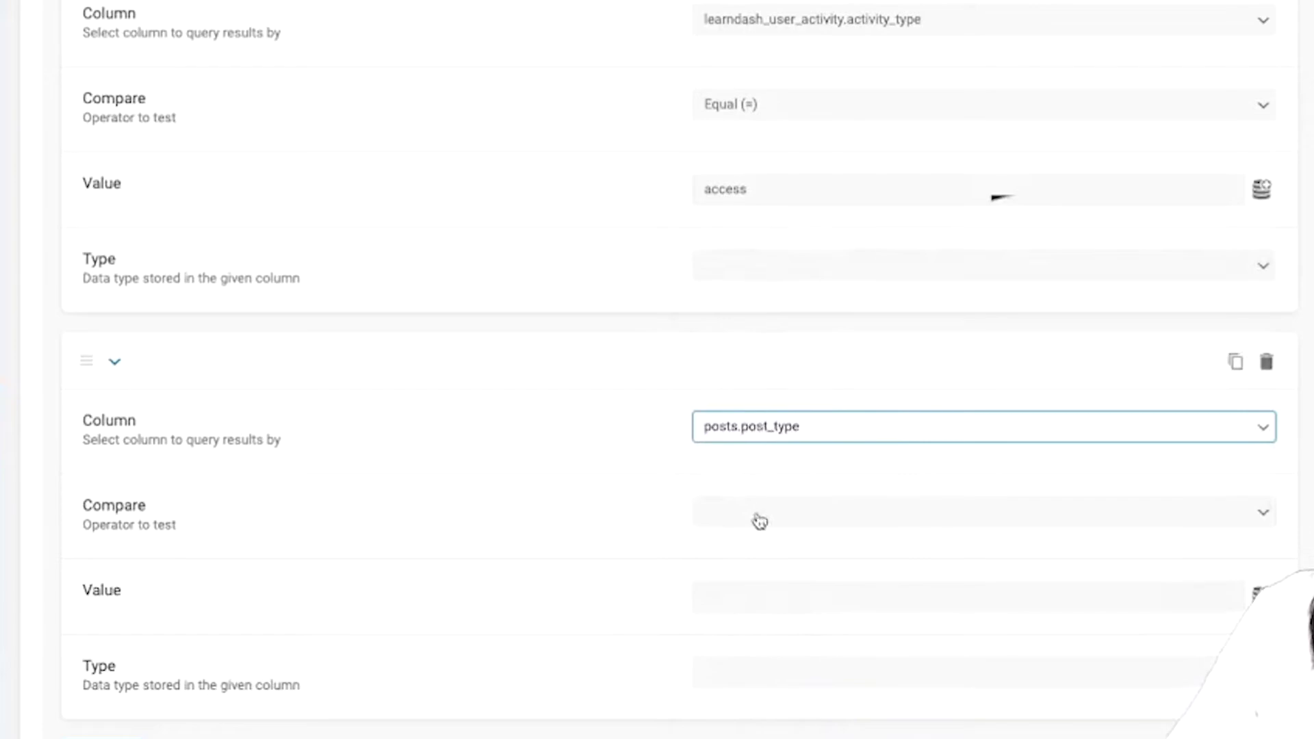
- Set the post_type clause to compare as Equal (=) with the value sfwd-courses
{"action": "left_click", "coordinate": [760, 522]}
{"action": "left_click", "coordinate": [765, 512]}
{"action": "scroll", "coordinate": [580, 502], "scroll_direction": "down", "scroll_amount": 1}
{"action": "left_click", "coordinate": [748, 552]}
{"action": "type", "text": "sfwd-courses"}
- Add a fourth Where clause and set its column to learndash_user_activity.user_id
{"action": "scroll", "coordinate": [556, 452], "scroll_direction": "down", "scroll_amount": 1}
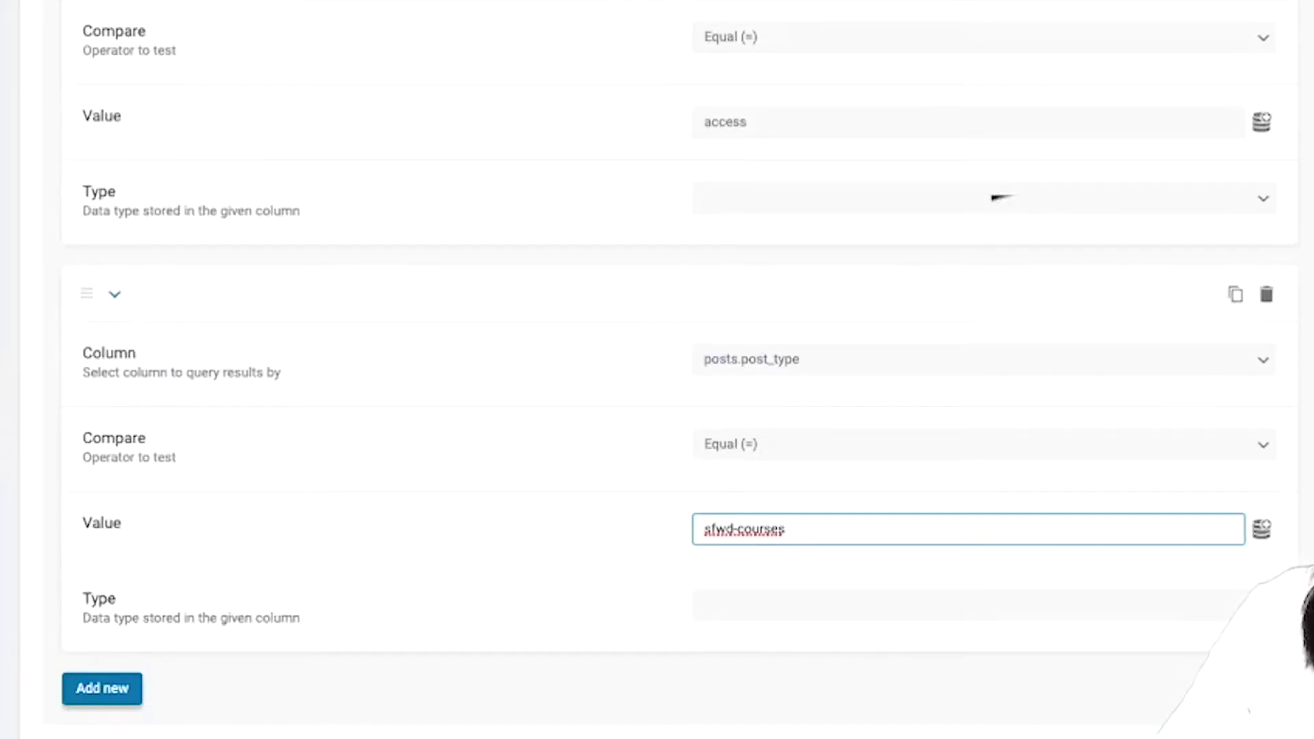
{"action": "scroll", "coordinate": [96, 434], "scroll_direction": "down", "scroll_amount": 3}
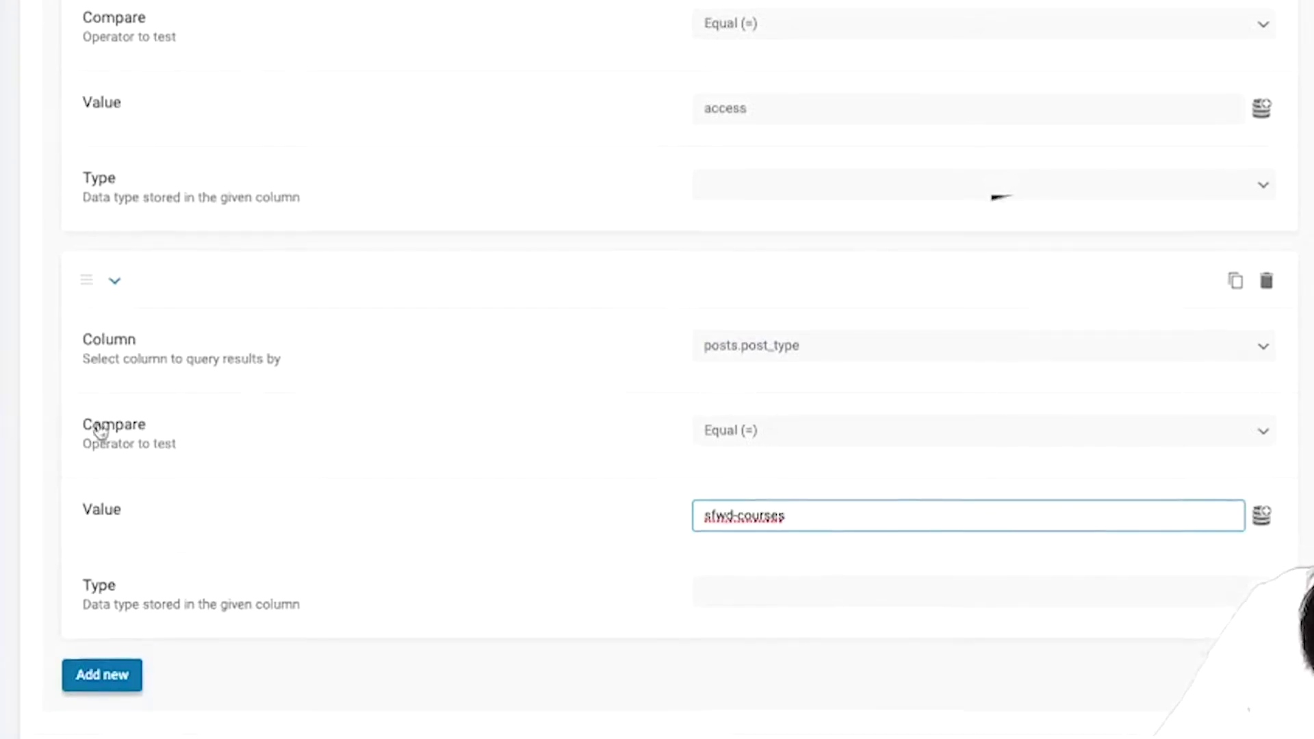
{"action": "left_click", "coordinate": [100, 535]}
{"action": "scroll", "coordinate": [698, 429], "scroll_direction": "down", "scroll_amount": 2}
{"action": "scroll", "coordinate": [698, 429], "scroll_direction": "down", "scroll_amount": 2}
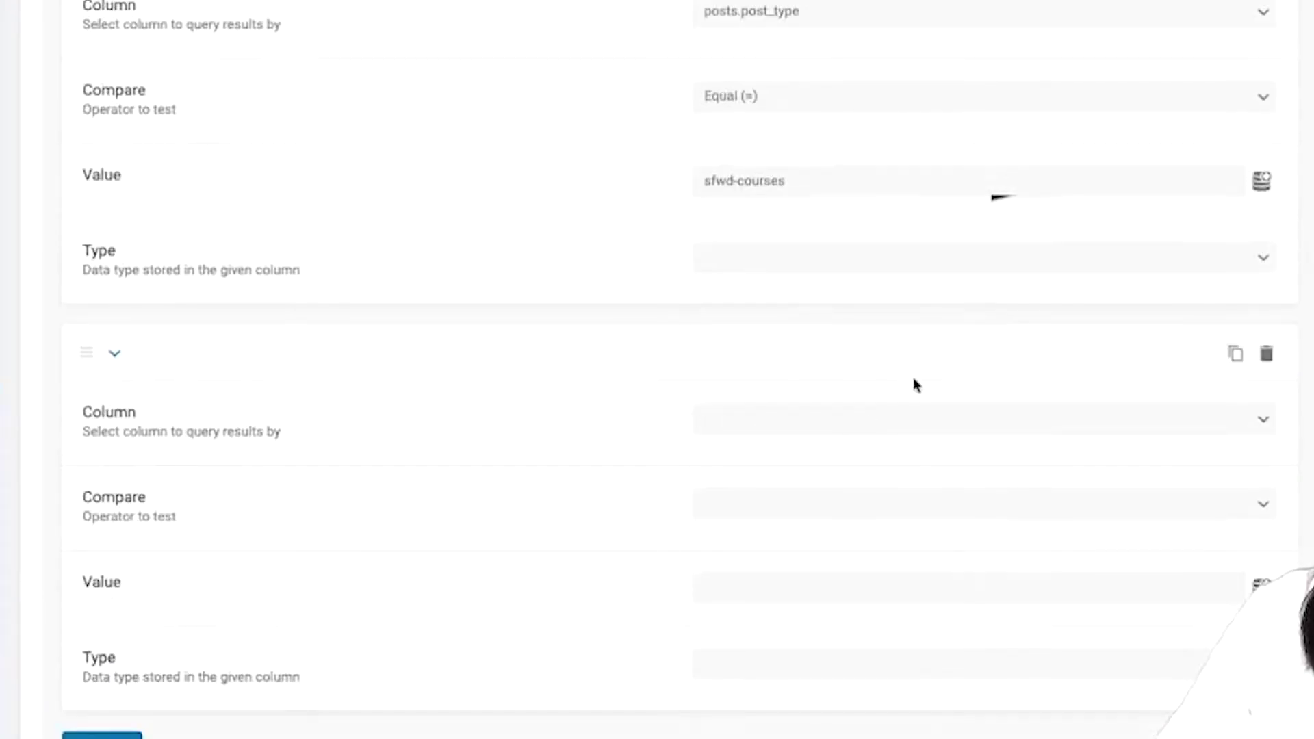
{"action": "left_click", "coordinate": [981, 414]}
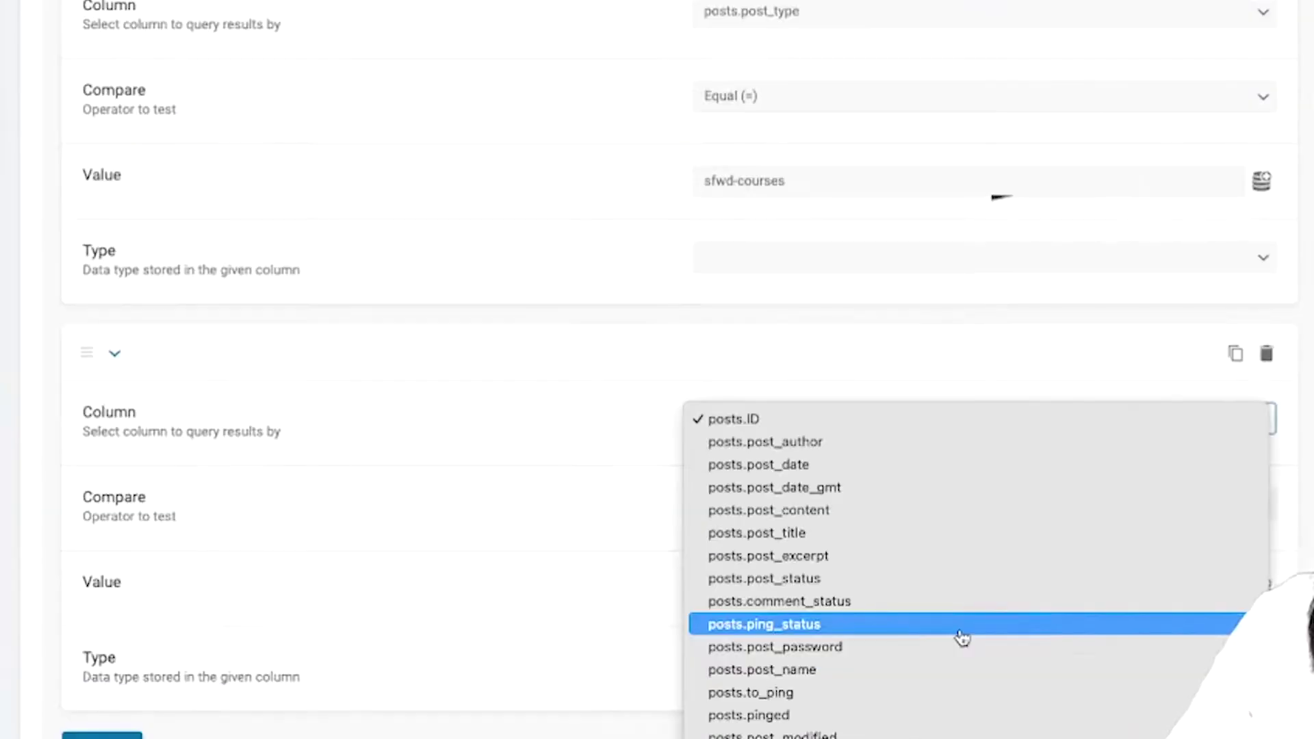
{"action": "scroll", "coordinate": [1027, 609], "scroll_direction": "down", "scroll_amount": 4}
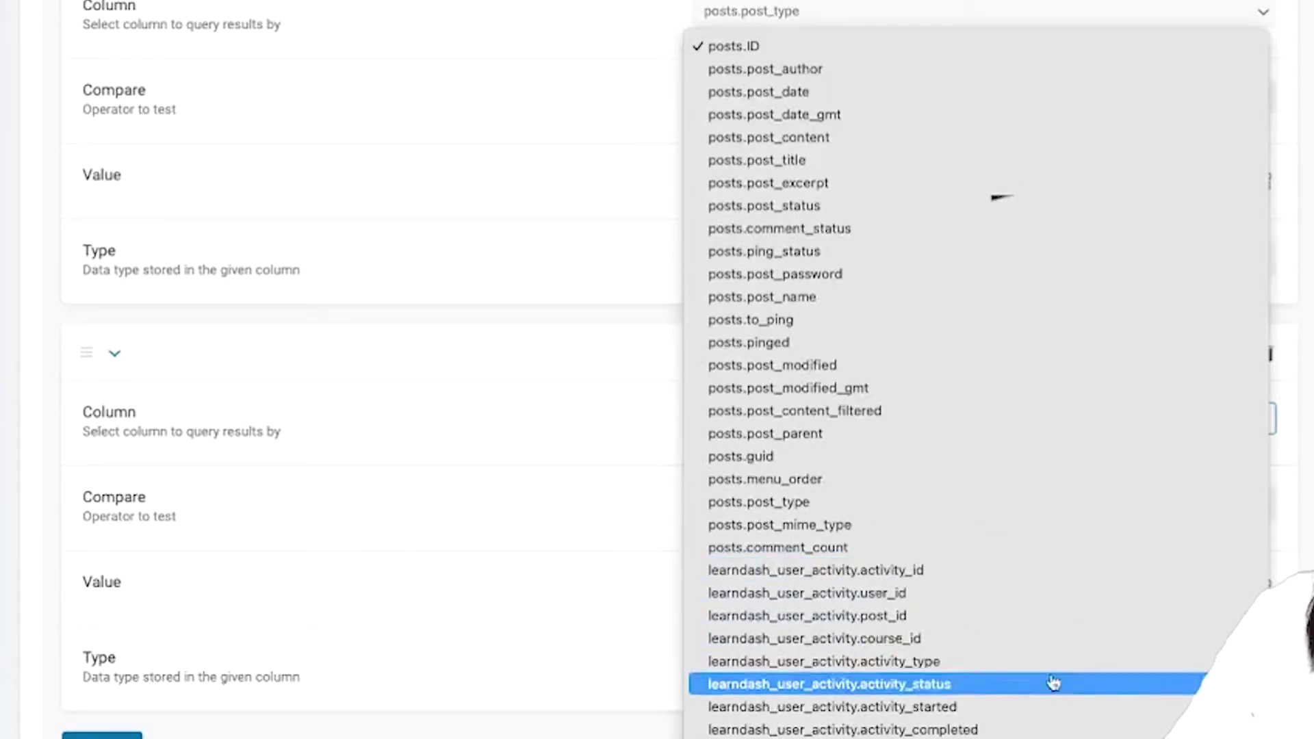
{"action": "left_click", "coordinate": [1047, 596]}
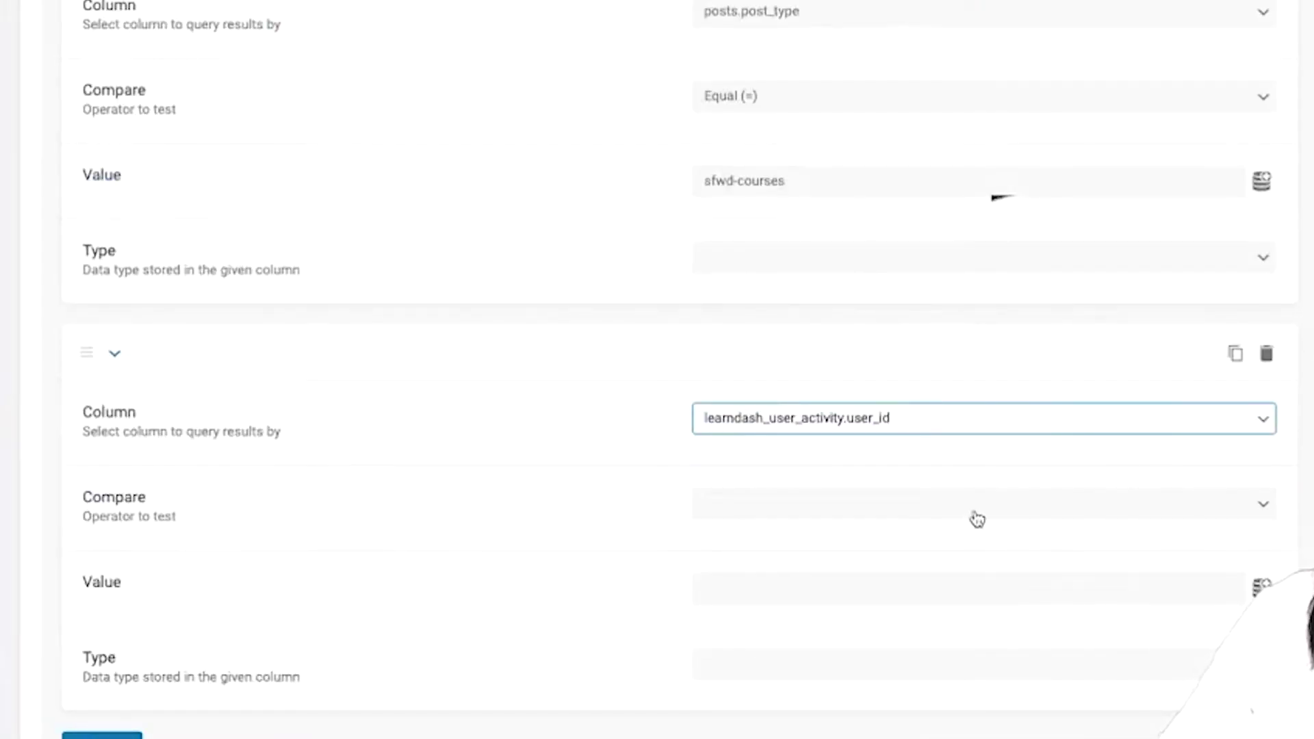
- Set the user_id clause to compare as Equal (=) with the dynamic value Current user ID, and save the new query
{"action": "left_click", "coordinate": [977, 519]}
{"action": "left_click", "coordinate": [974, 512]}
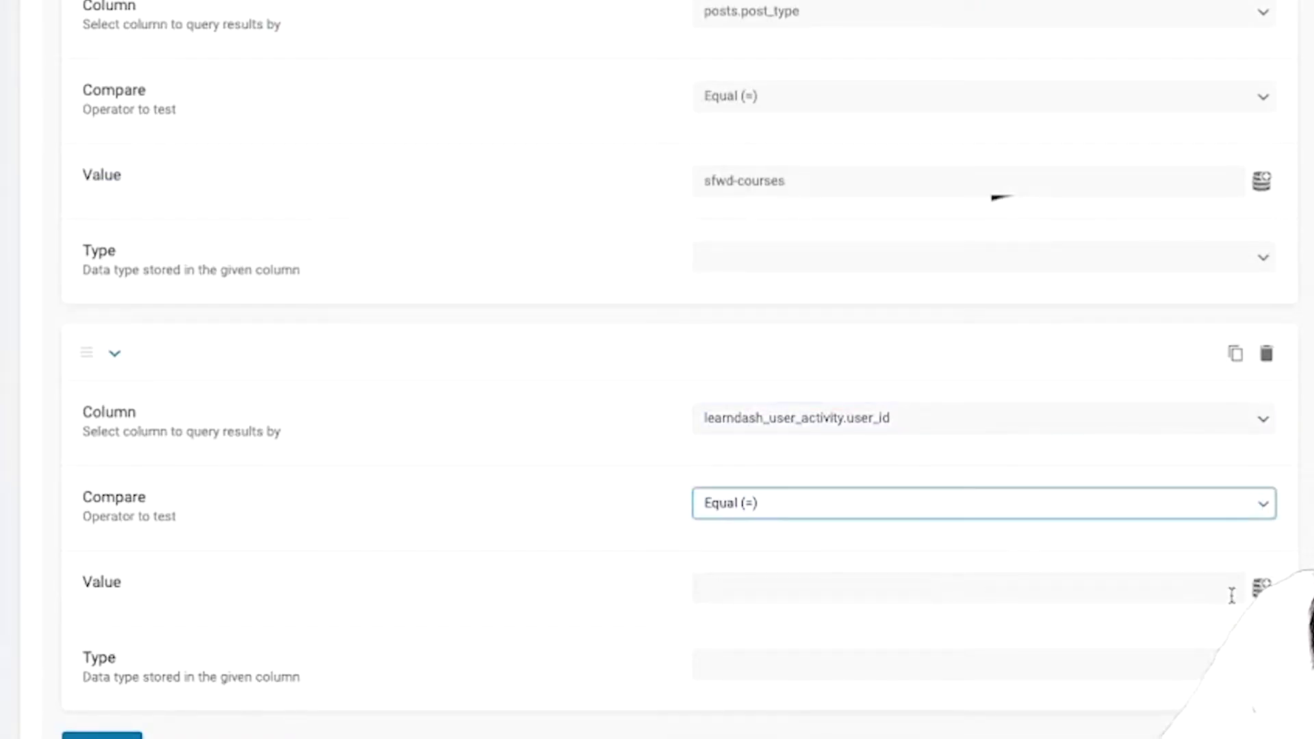
{"action": "left_click", "coordinate": [1261, 586]}
{"action": "scroll", "coordinate": [1136, 640], "scroll_direction": "down", "scroll_amount": 3}
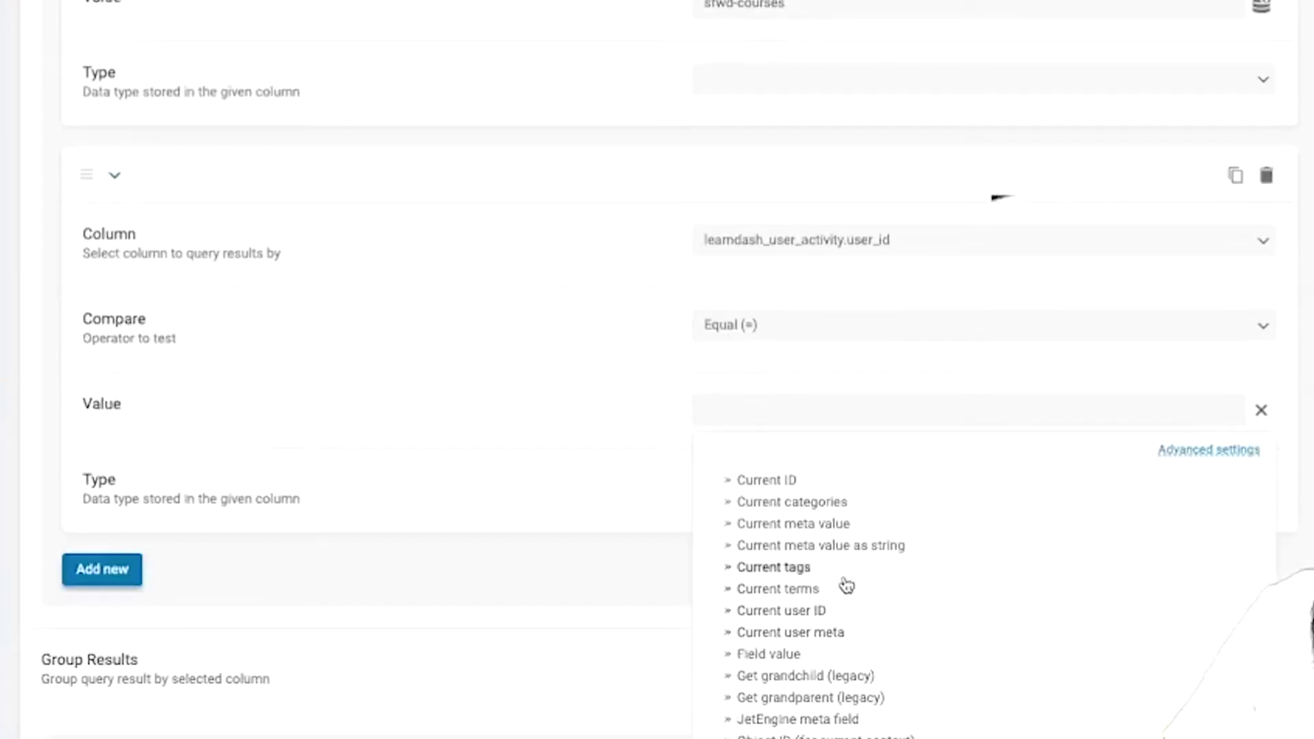
{"action": "left_click", "coordinate": [819, 613]}
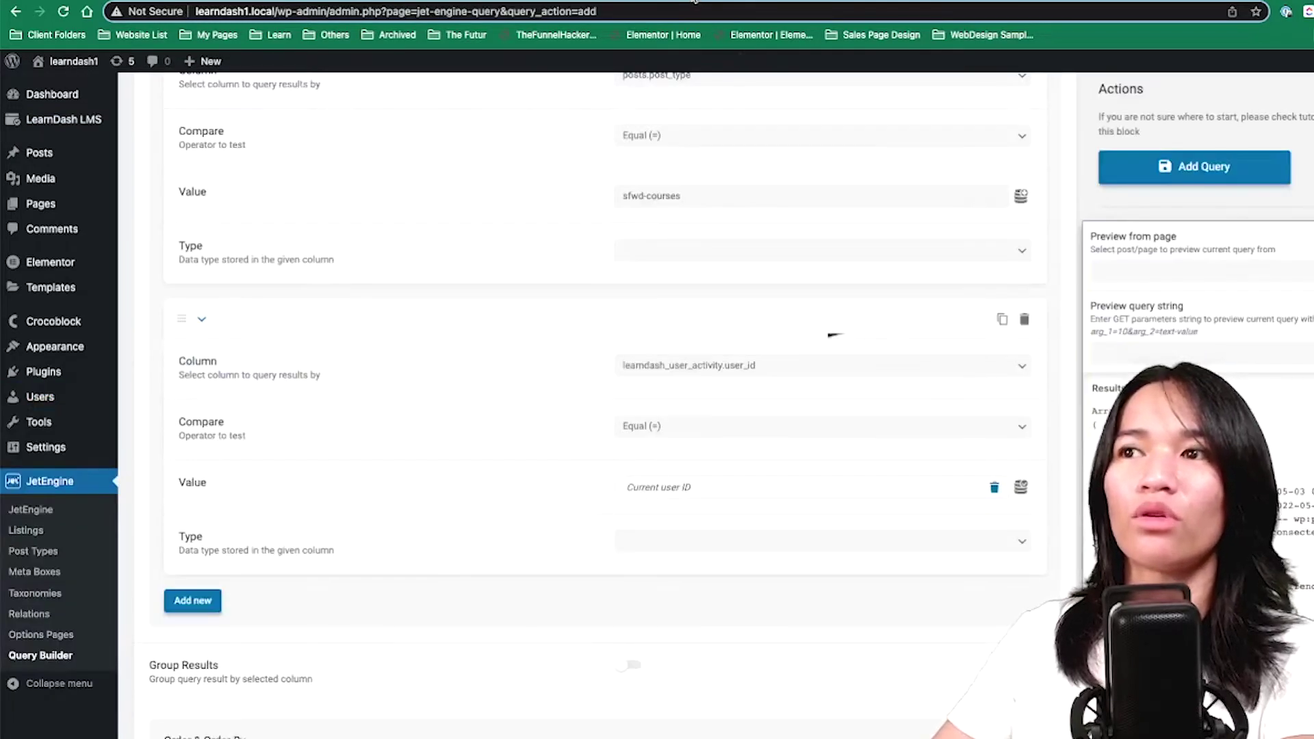
{"action": "left_click", "coordinate": [1178, 180]}
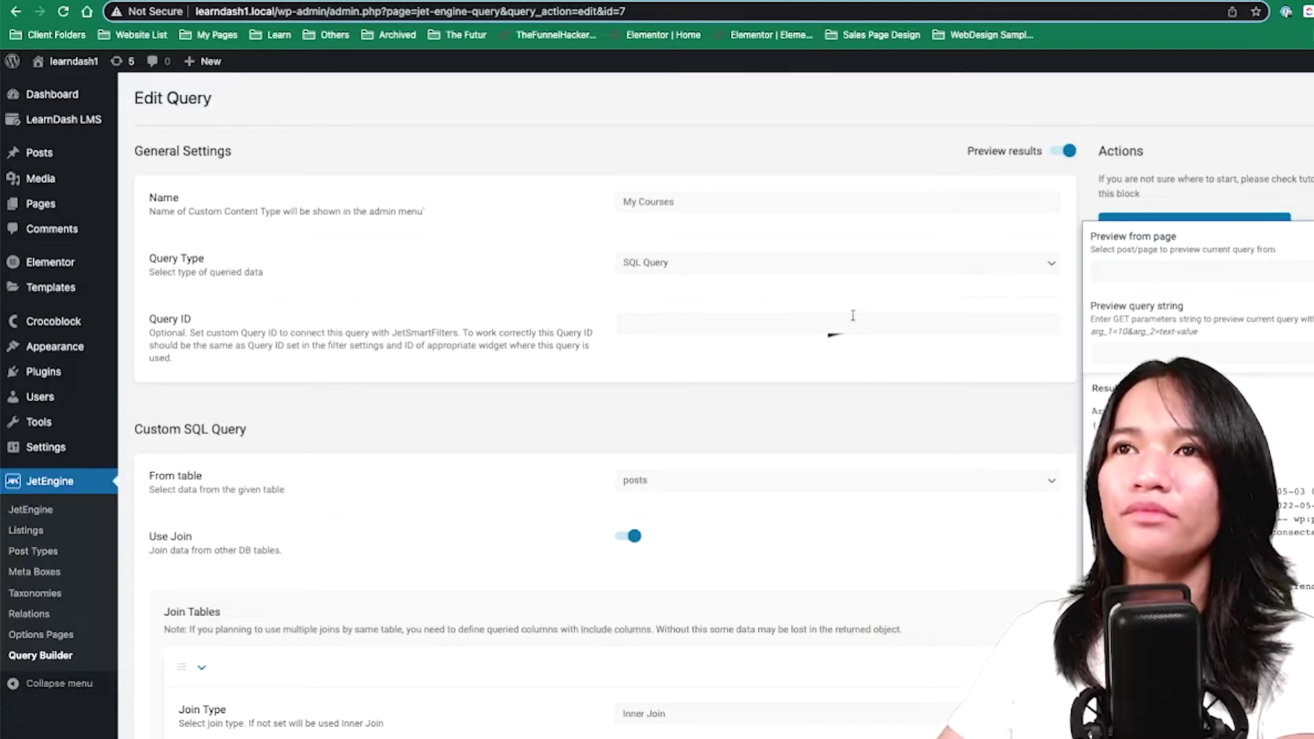
- Add a sorting parameter that orders the query results by posts.ID from lowest to highest values
{"action": "scroll", "coordinate": [813, 505], "scroll_direction": "down", "scroll_amount": 10}
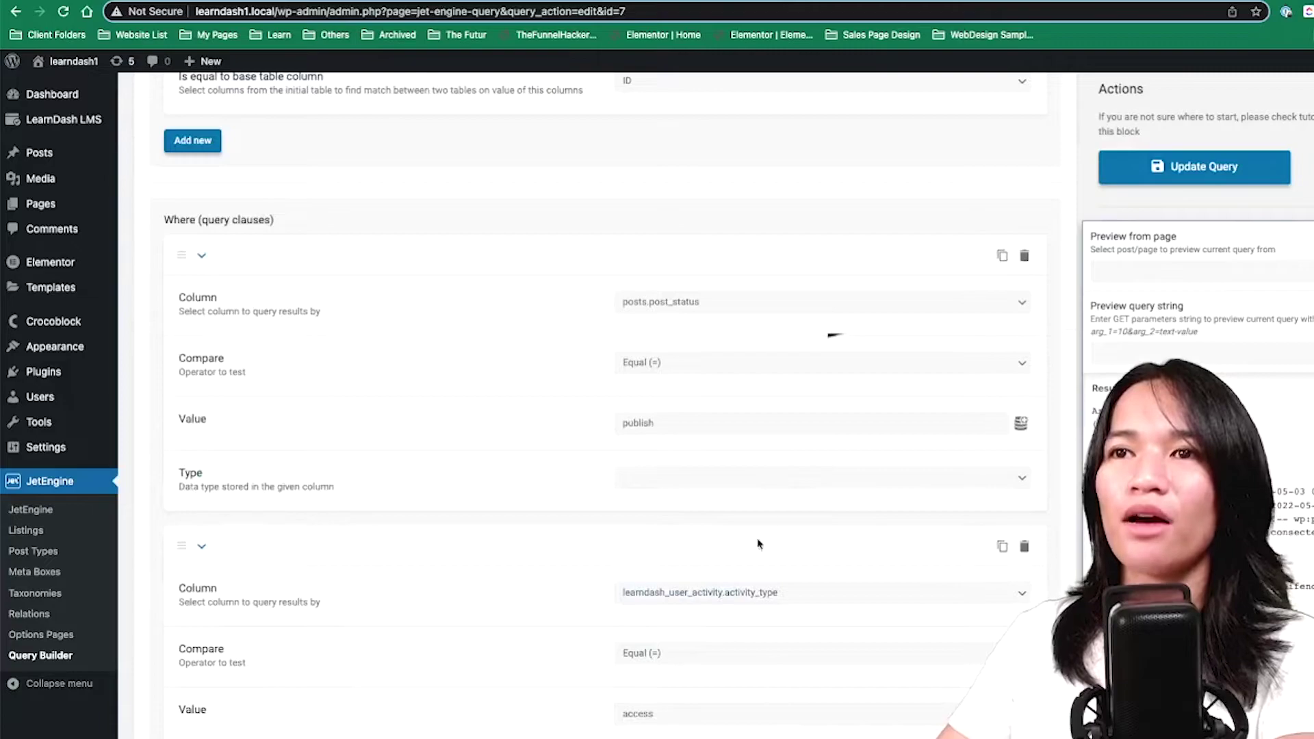
{"action": "scroll", "coordinate": [750, 665], "scroll_direction": "down", "scroll_amount": 6}
{"action": "scroll", "coordinate": [710, 581], "scroll_direction": "down", "scroll_amount": 4}
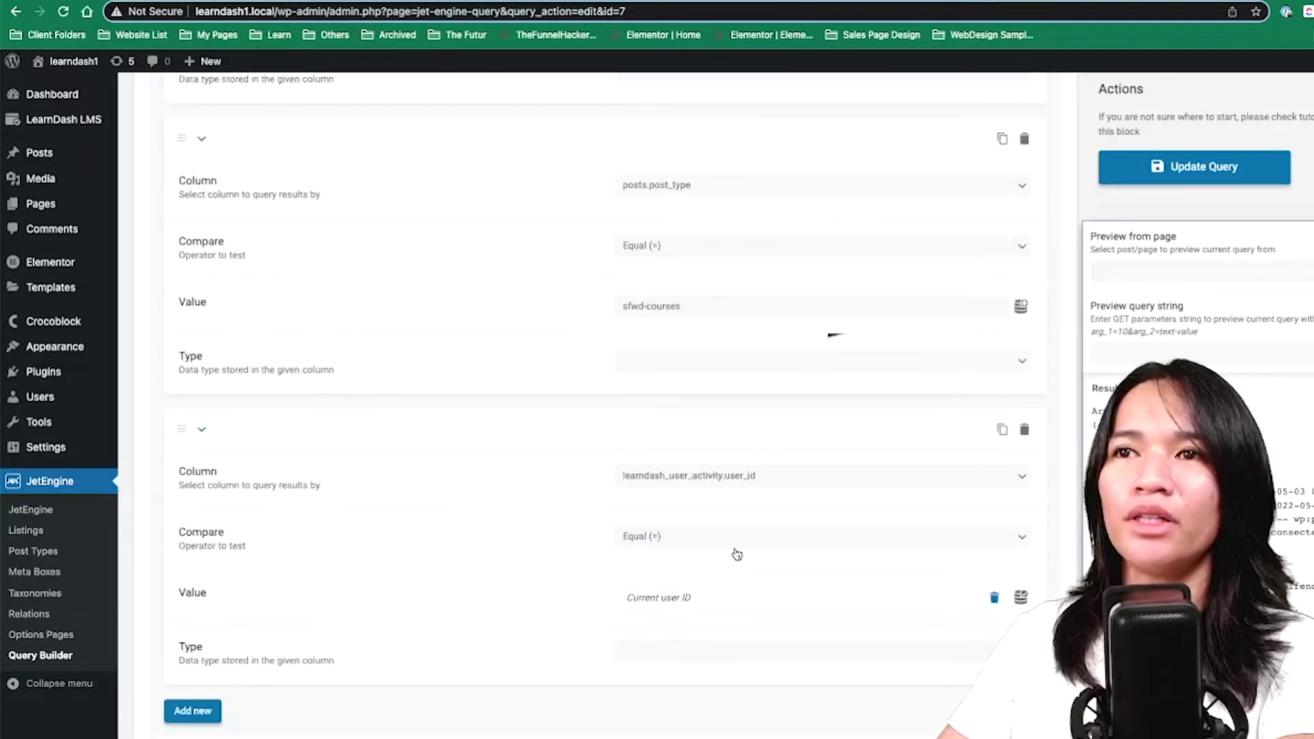
{"action": "scroll", "coordinate": [736, 550], "scroll_direction": "down", "scroll_amount": 7}
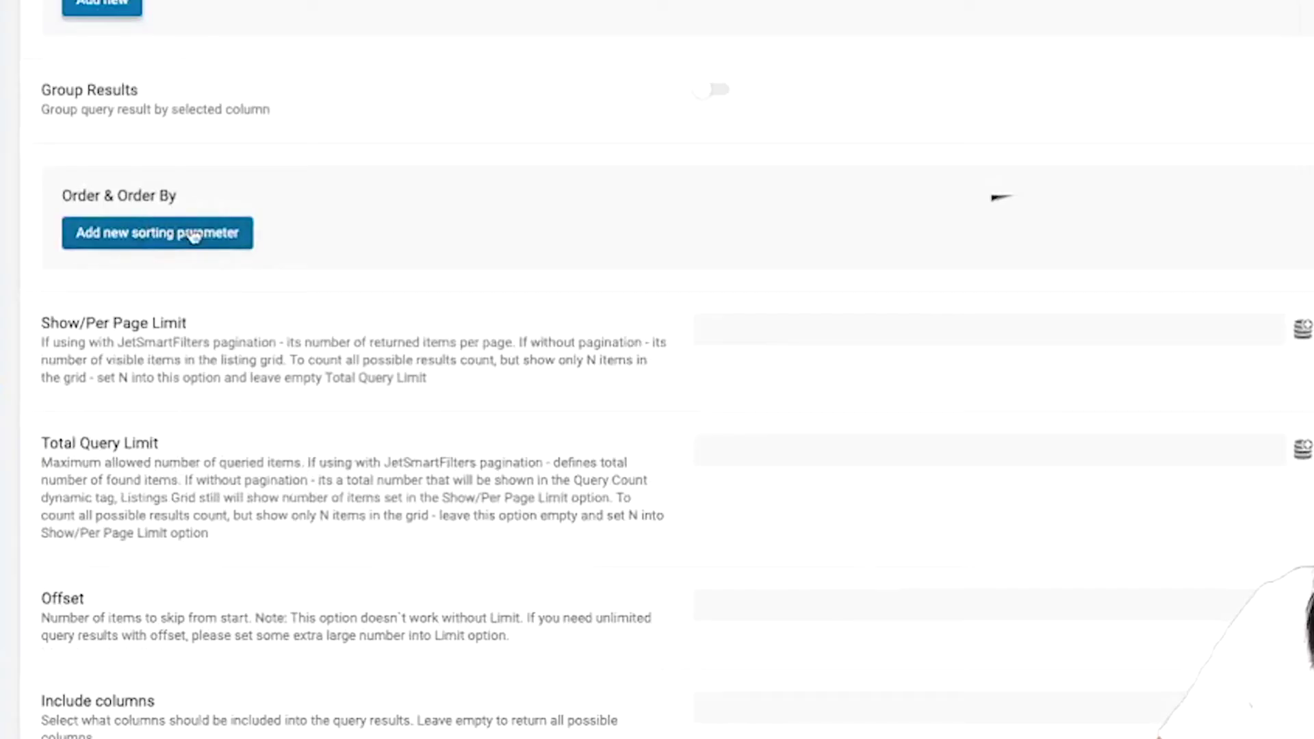
{"action": "left_click", "coordinate": [193, 235]}
{"action": "left_click", "coordinate": [810, 311]}
{"action": "left_click", "coordinate": [812, 316]}
{"action": "left_click", "coordinate": [819, 397]}
{"action": "left_click", "coordinate": [819, 397]}
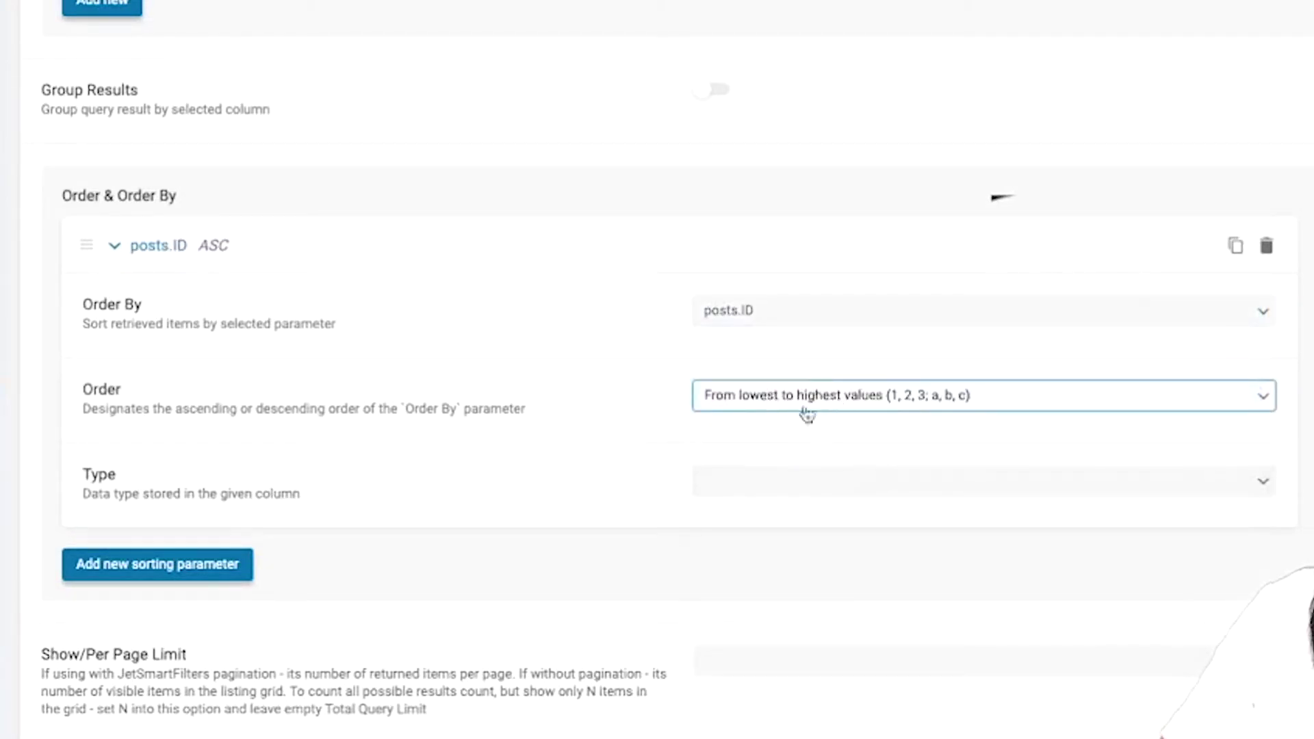
- Set the sorting parameter's data type to Char and update the query
{"action": "left_click", "coordinate": [717, 495]}
{"action": "left_click", "coordinate": [532, 494]}
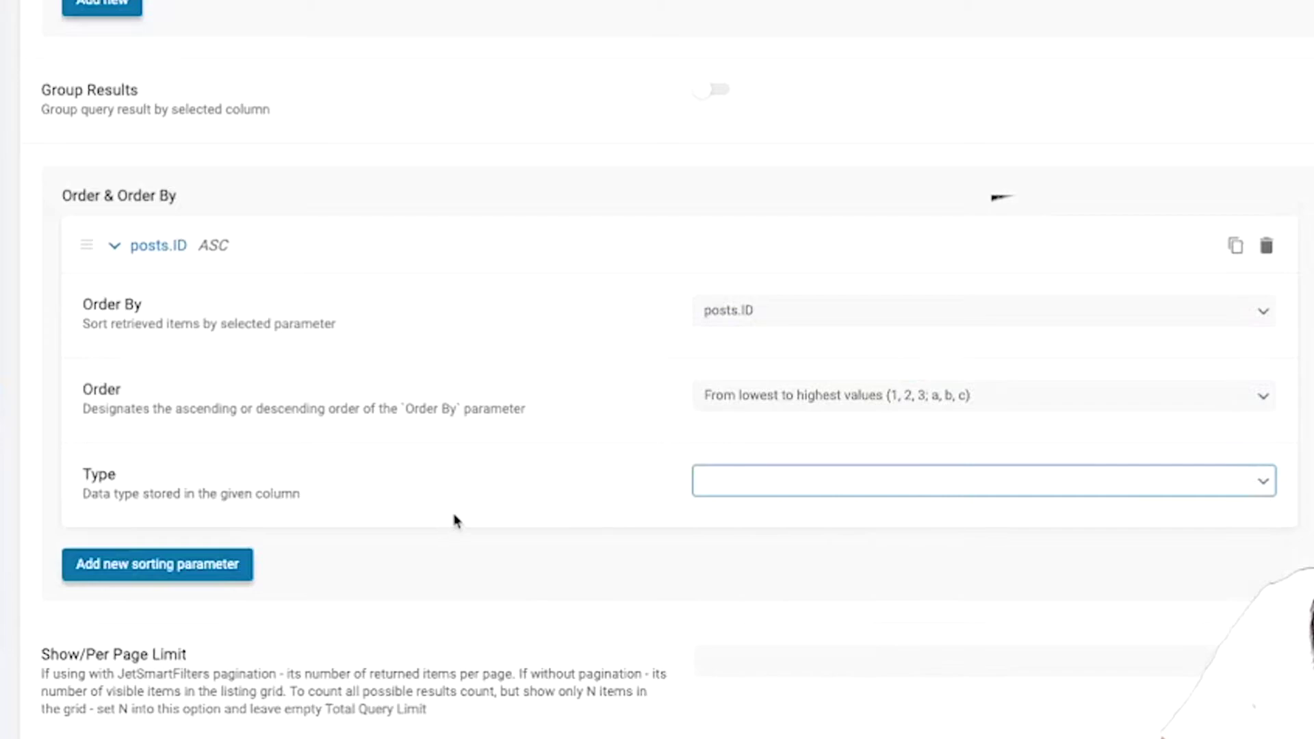
{"action": "scroll", "coordinate": [665, 395], "scroll_direction": "down", "scroll_amount": 1}
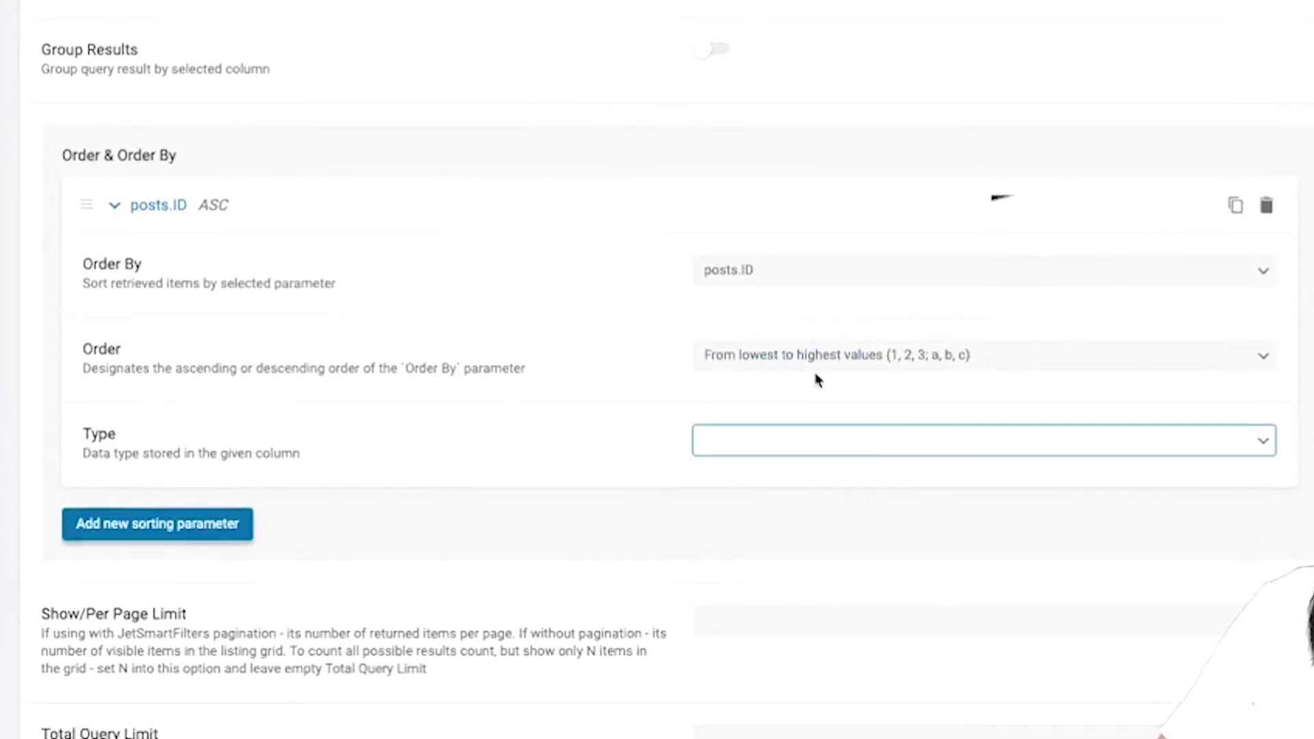
{"action": "left_click", "coordinate": [819, 449]}
{"action": "left_click", "coordinate": [819, 449]}
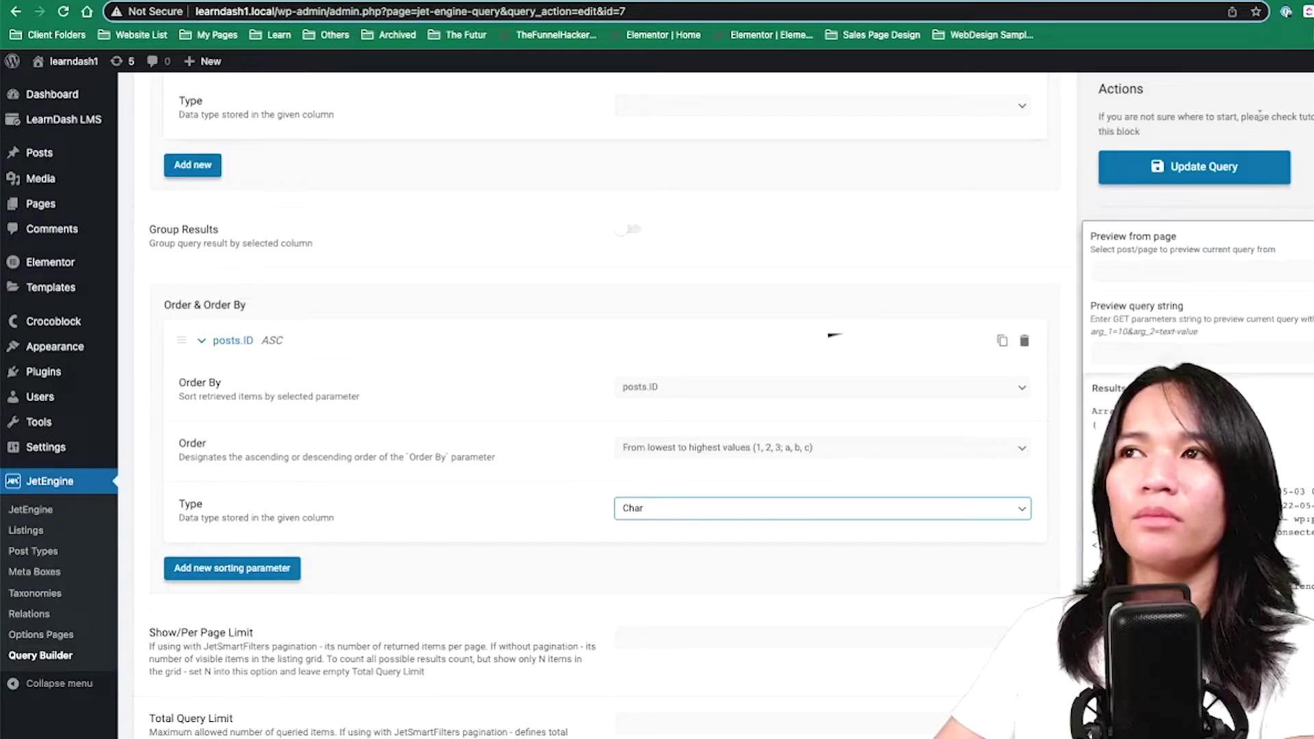
{"action": "left_click", "coordinate": [1247, 159]}
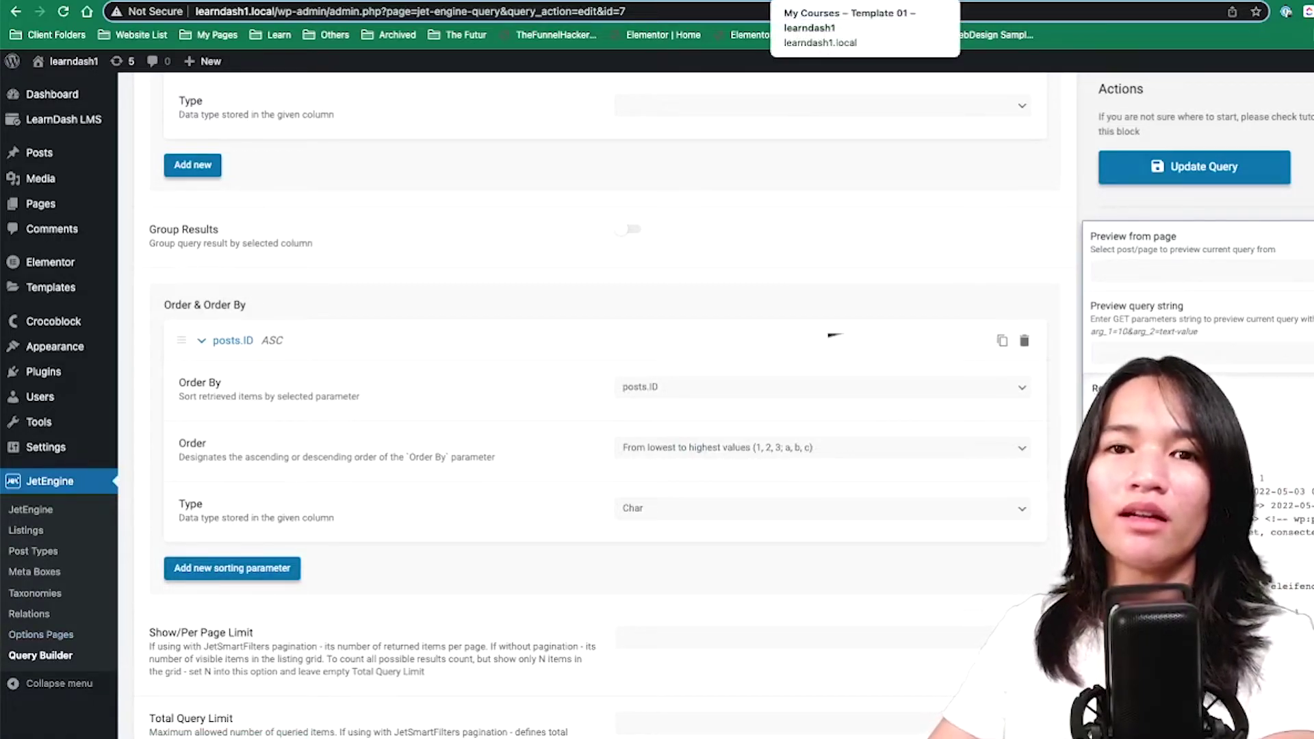
- Switch to the My Courses – Template 01 page and view its course listing template in the Elementor editor
{"action": "left_click", "coordinate": [821, 2]}
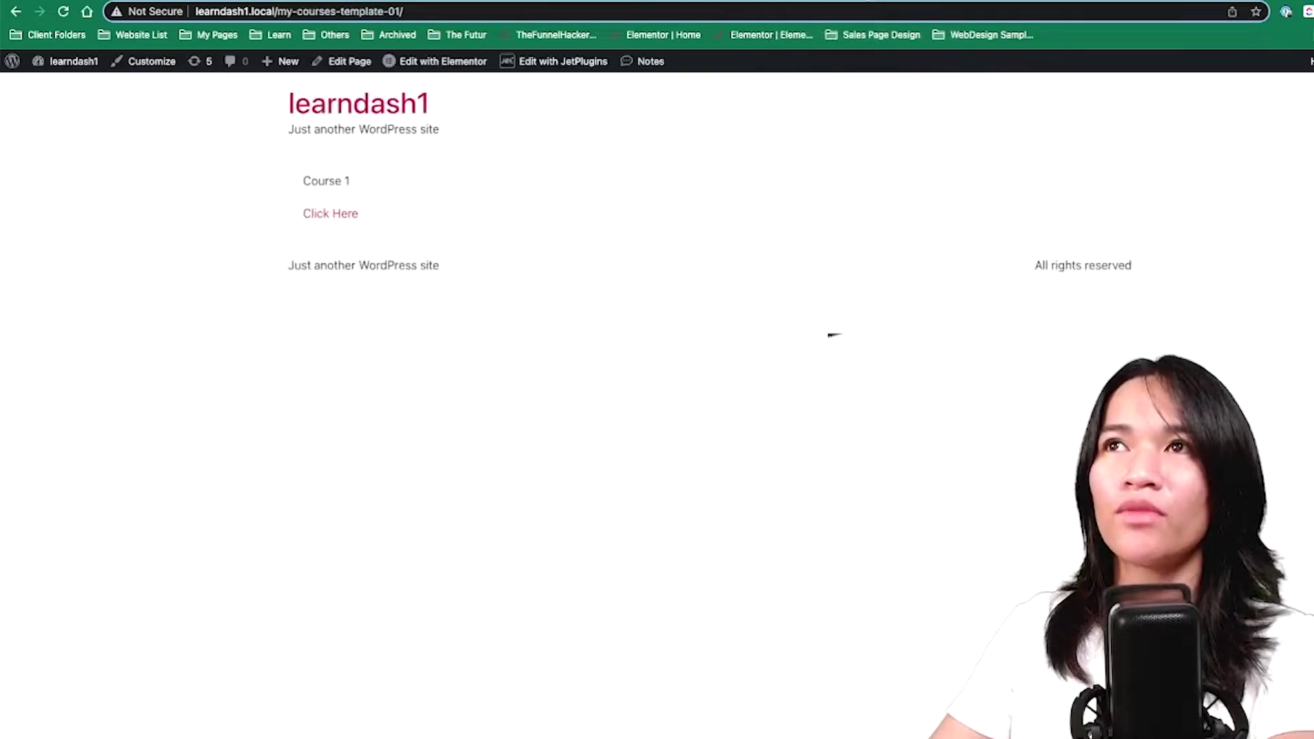
{"action": "mouse_move", "coordinate": [566, 60]}
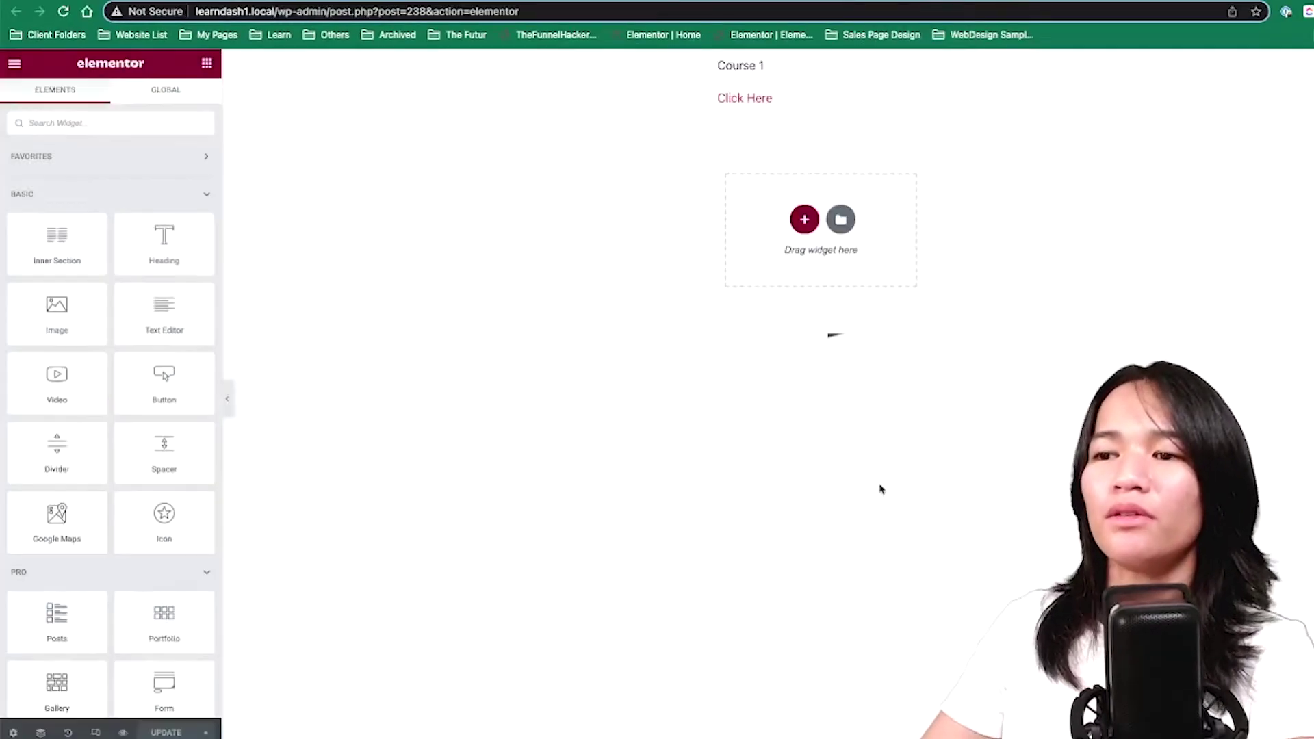
{"action": "left_click", "coordinate": [743, 65]}
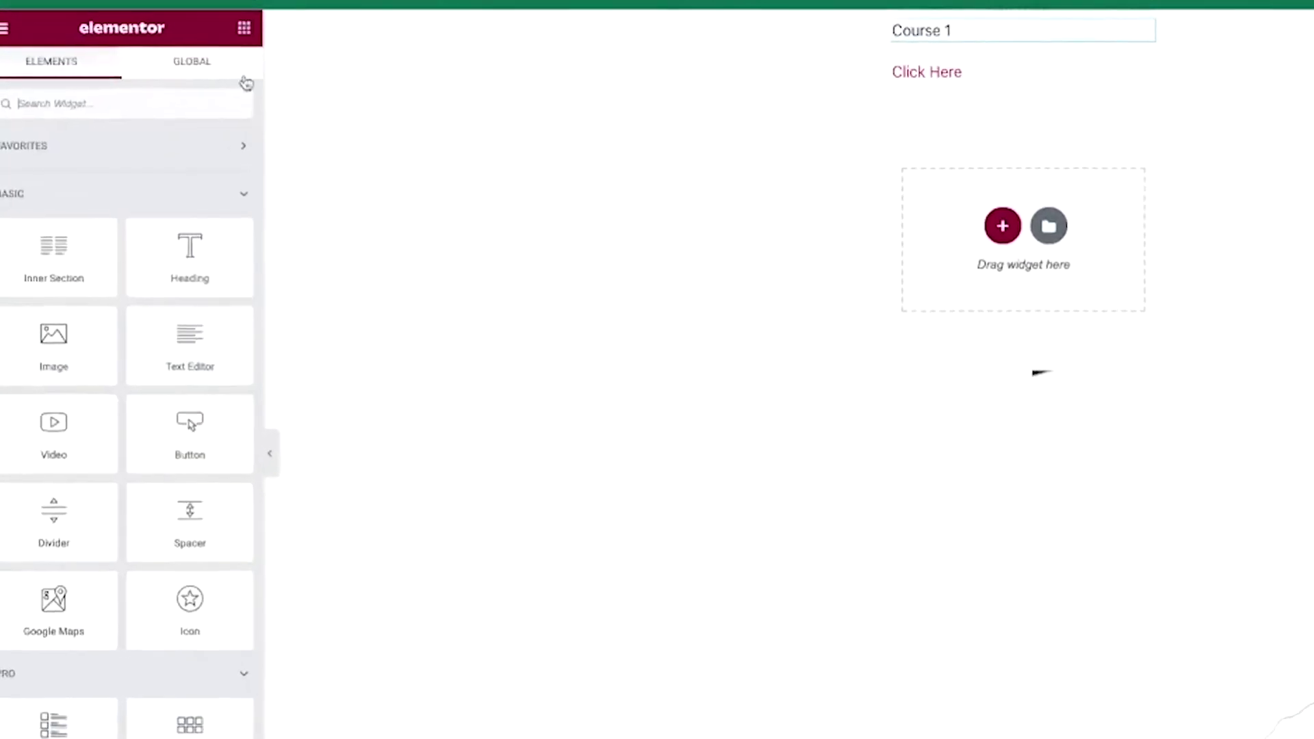
- Try a Heading widget below the Click Here link with the dynamic Post Title as its title, and delete it
{"action": "left_click_drag", "start_coordinate": [226, 270], "coordinate": [1051, 83]}
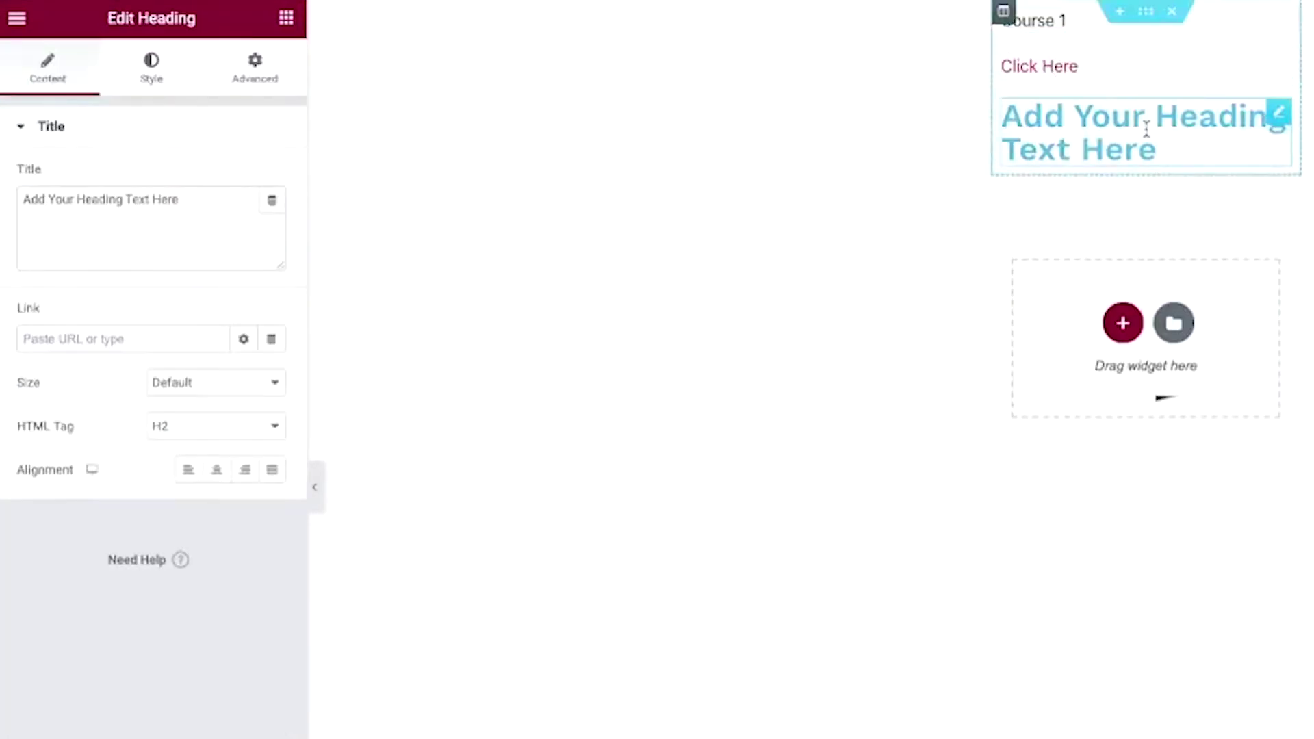
{"action": "left_click", "coordinate": [272, 200]}
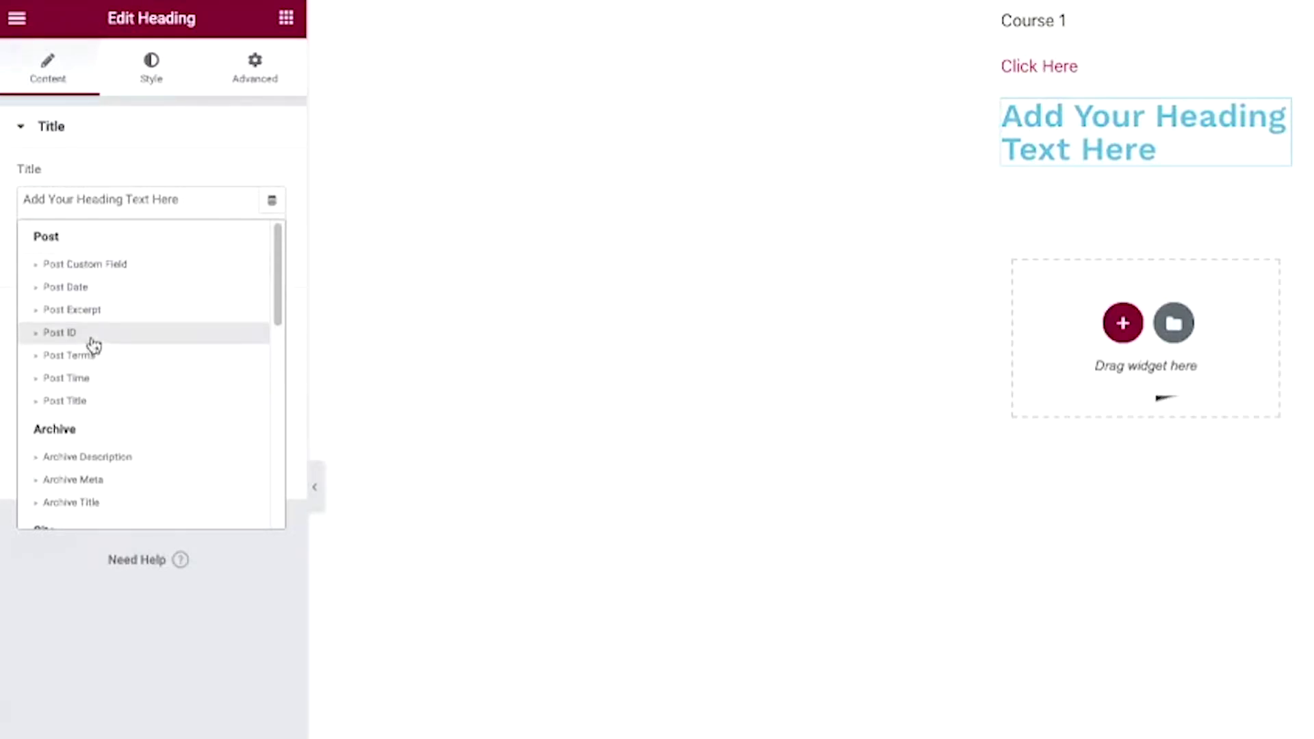
{"action": "left_click", "coordinate": [93, 403]}
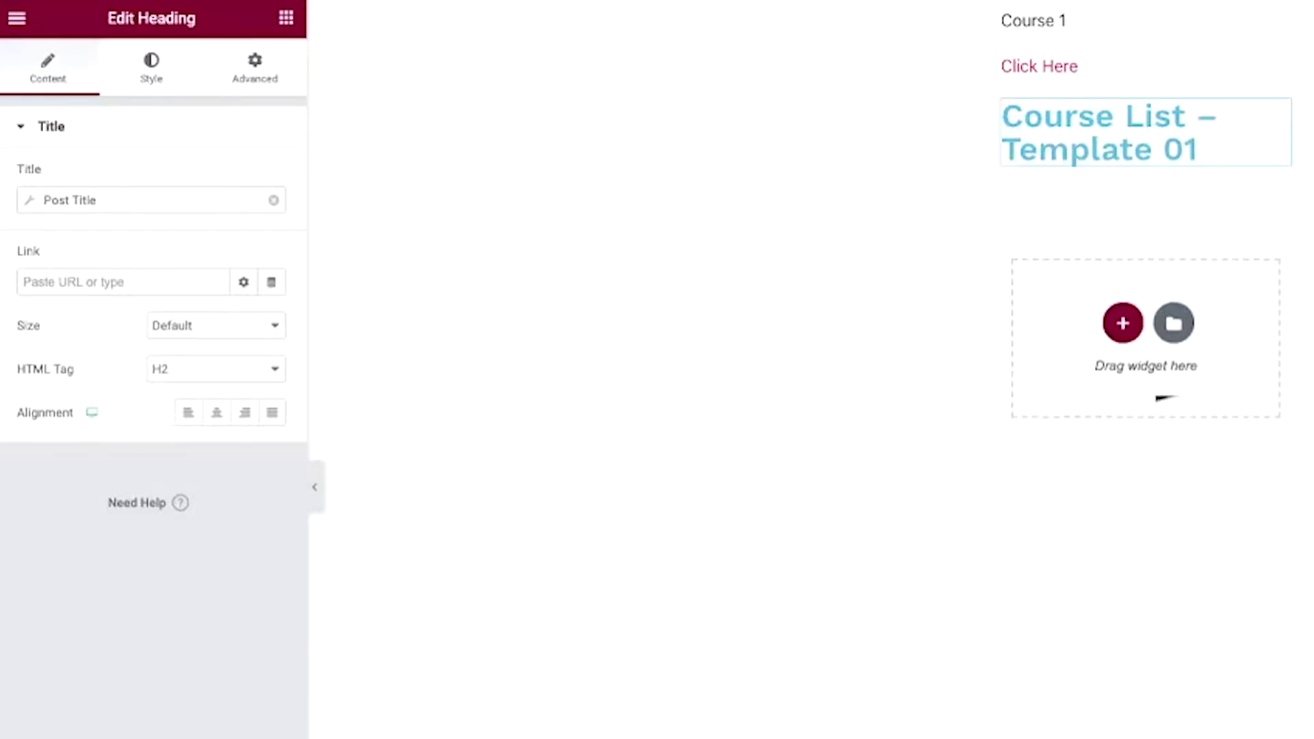
{"action": "right_click", "coordinate": [1156, 151]}
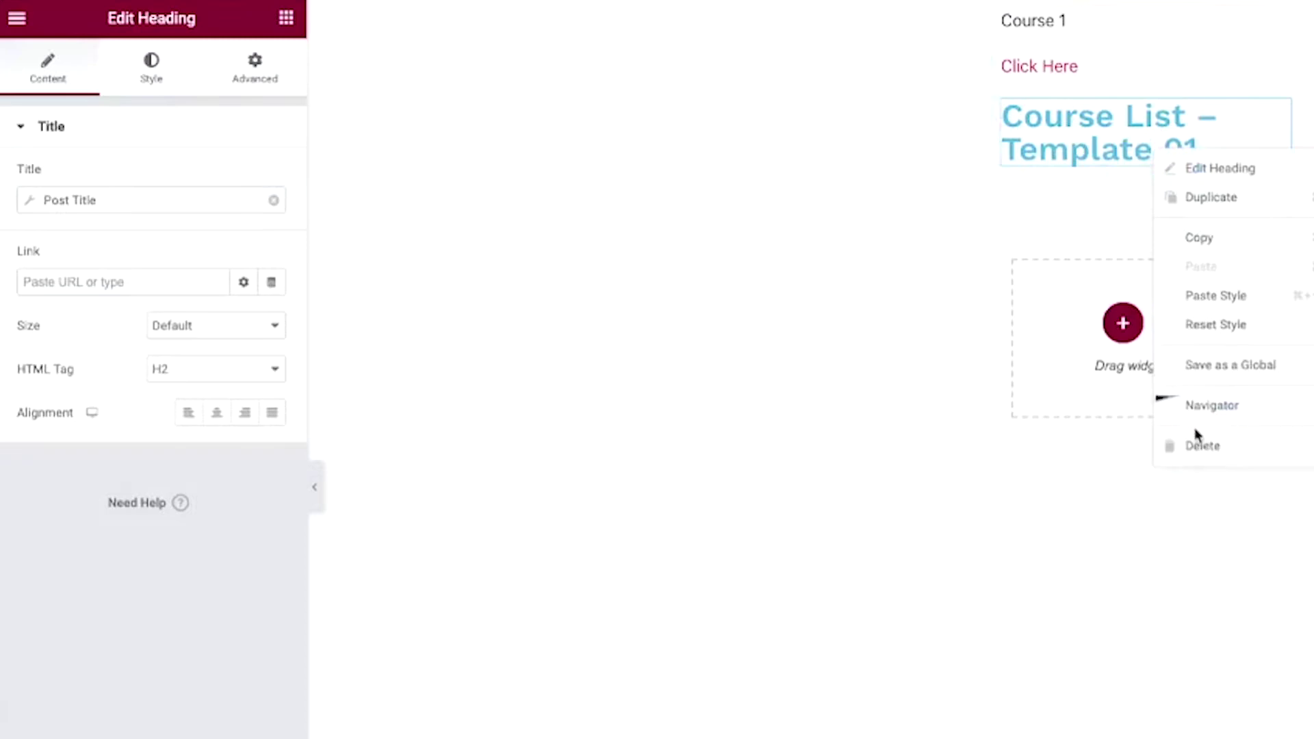
{"action": "left_click", "coordinate": [1199, 446]}
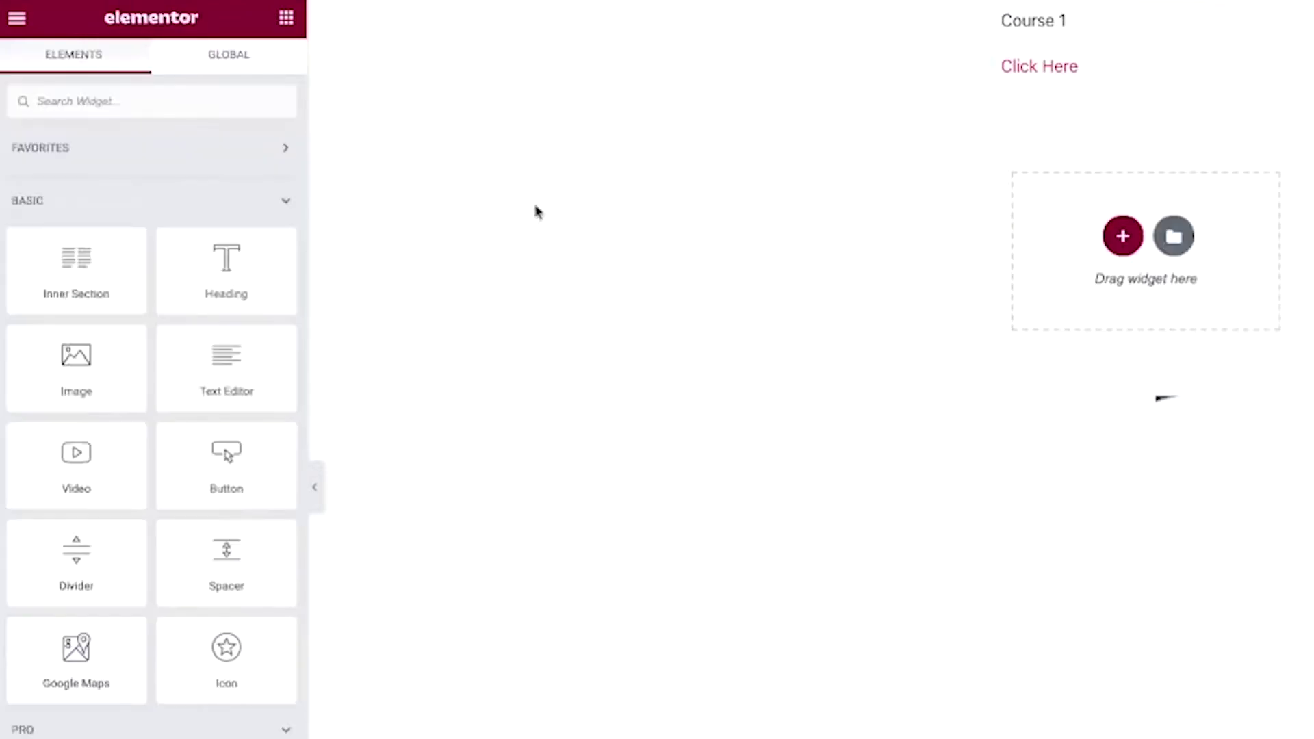
- Try a Dynamic Field widget below the Click Here link, and delete it
{"action": "left_click", "coordinate": [174, 94]}
{"action": "type", "text": "dyna"}
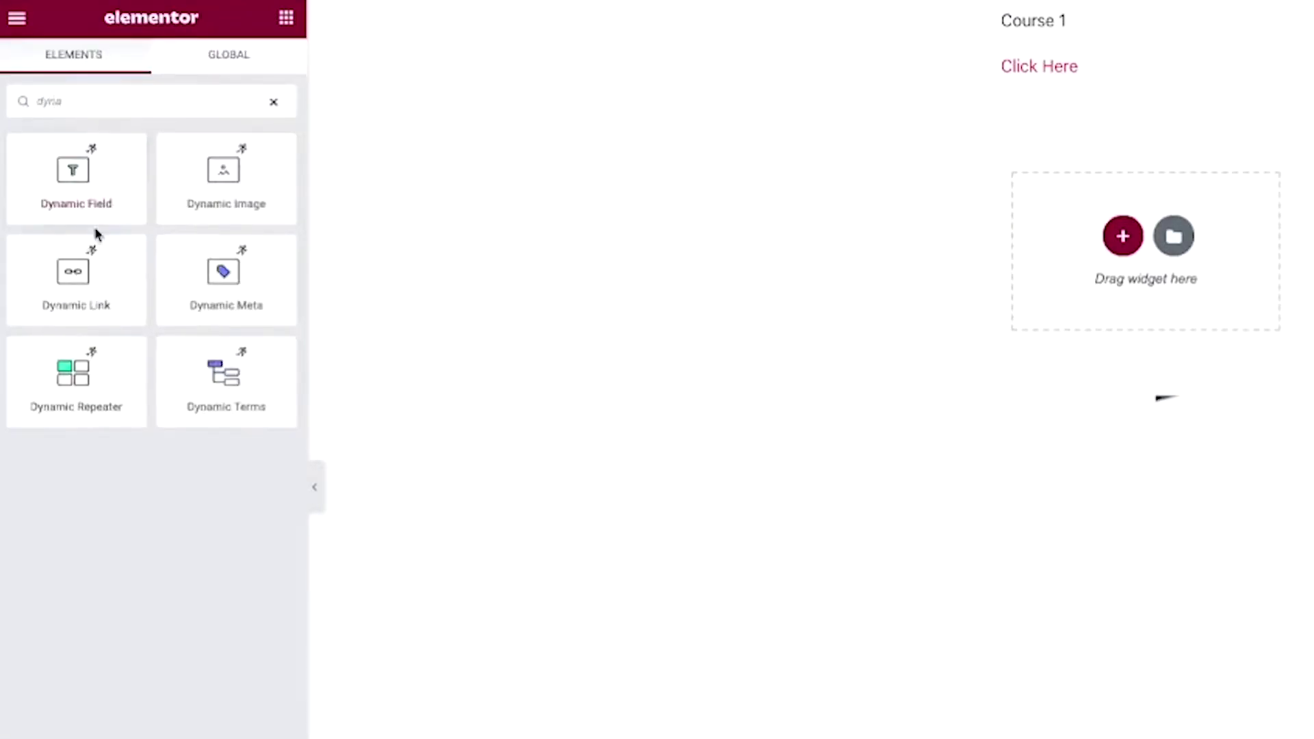
{"action": "left_click_drag", "start_coordinate": [107, 186], "coordinate": [1102, 76]}
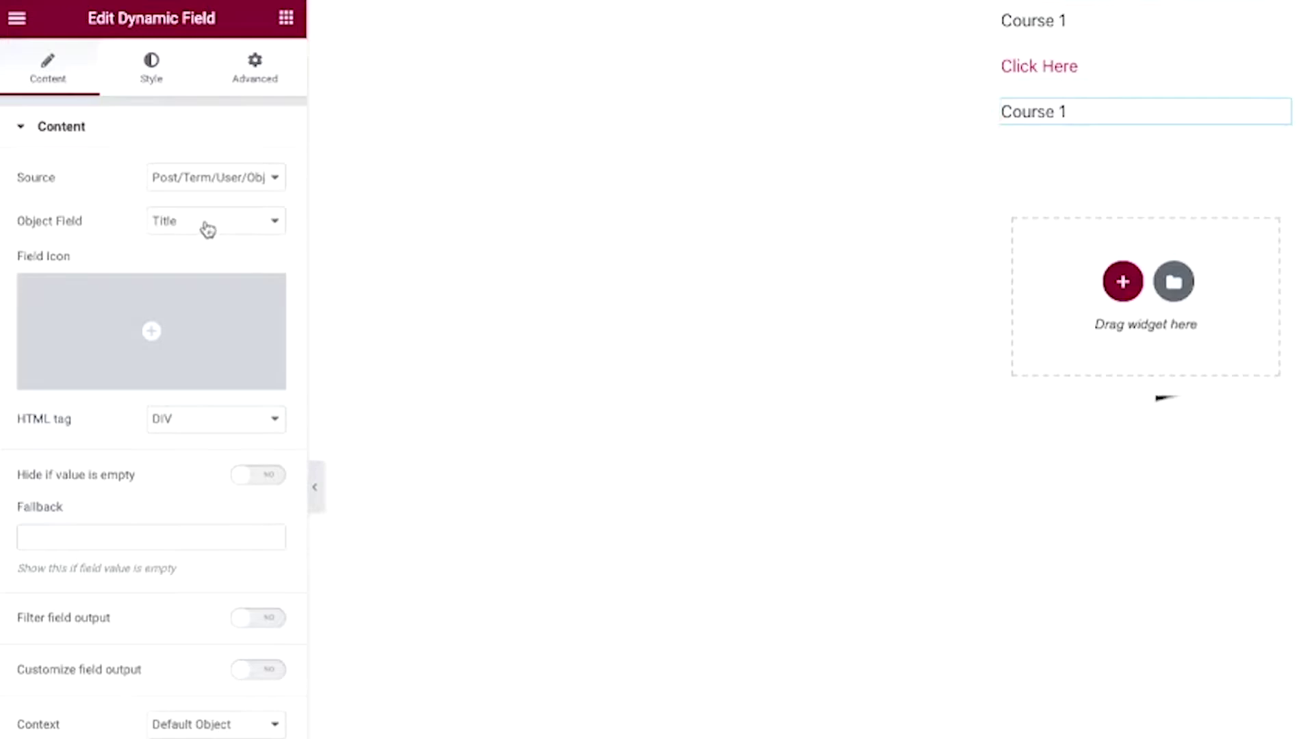
{"action": "right_click", "coordinate": [1194, 113]}
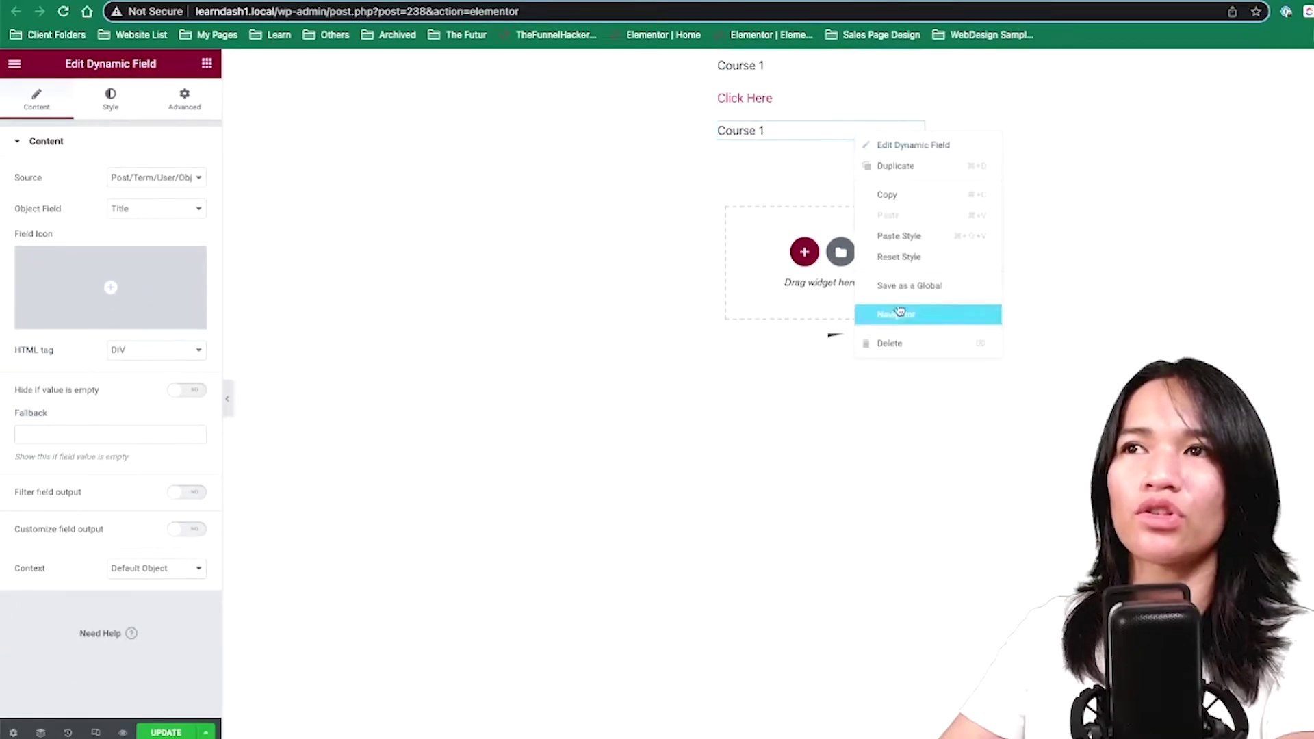
{"action": "left_click", "coordinate": [889, 343]}
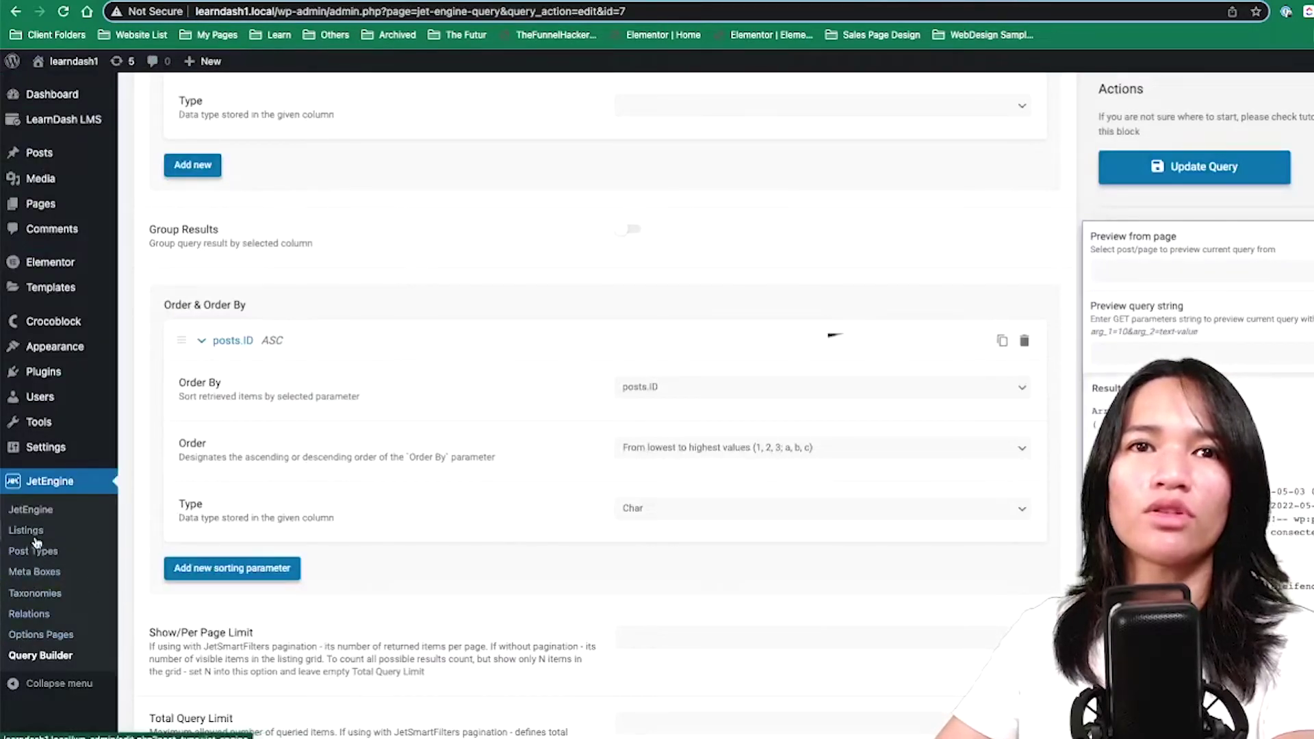
- Start a new JetEngine listing item with Query Builder as its listing source
{"action": "left_click", "coordinate": [35, 533]}
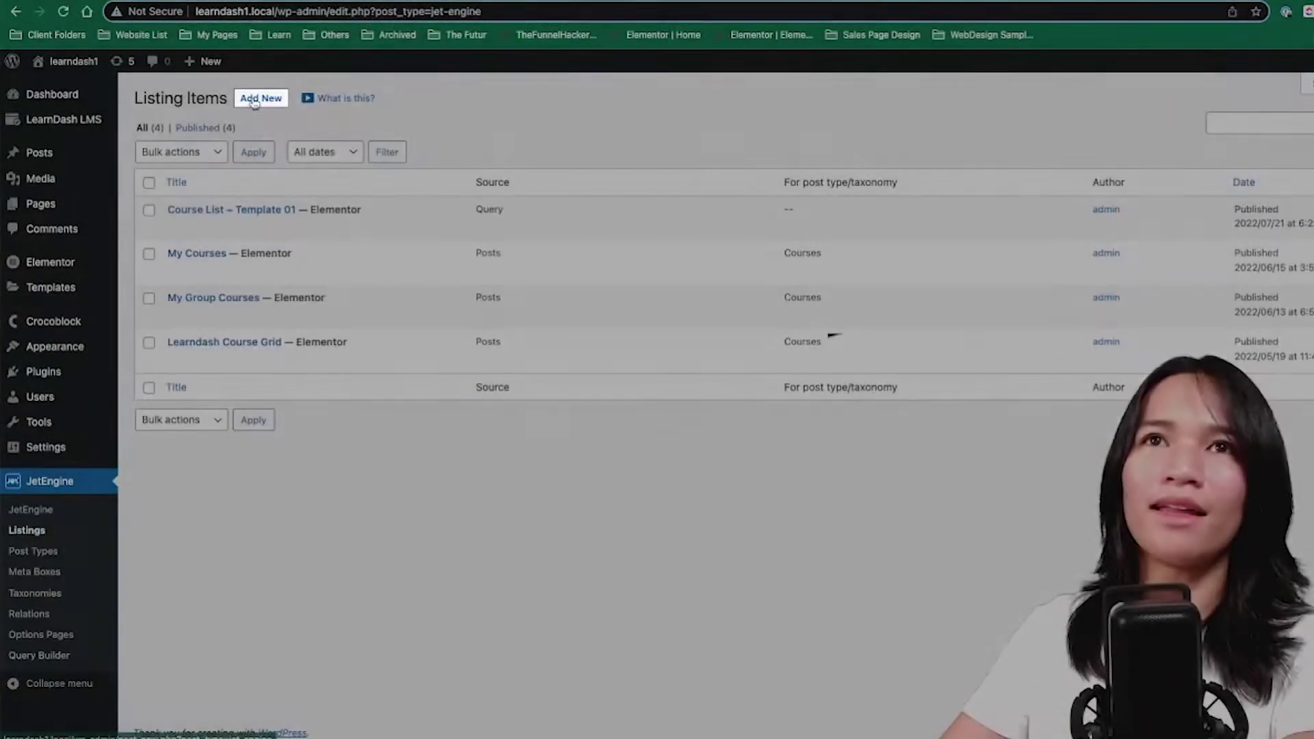
{"action": "left_click", "coordinate": [260, 98]}
{"action": "left_click", "coordinate": [561, 302]}
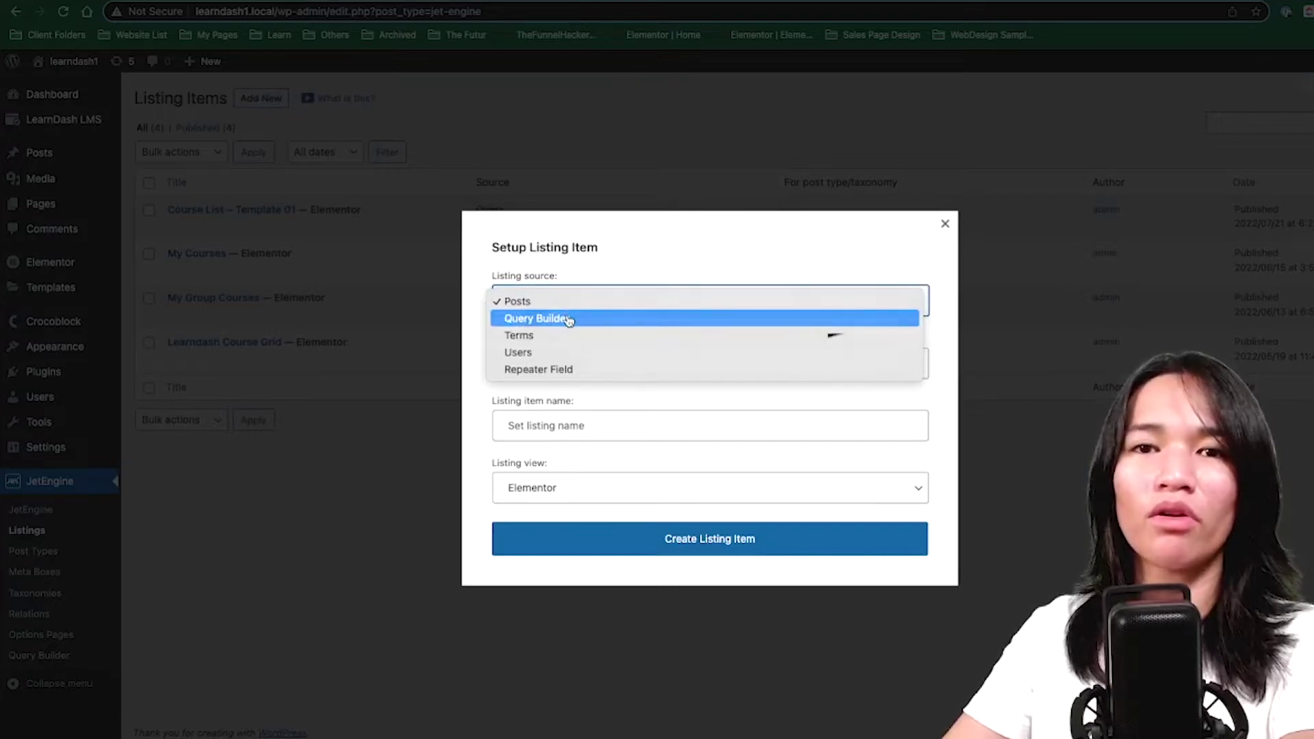
{"action": "left_click", "coordinate": [568, 319]}
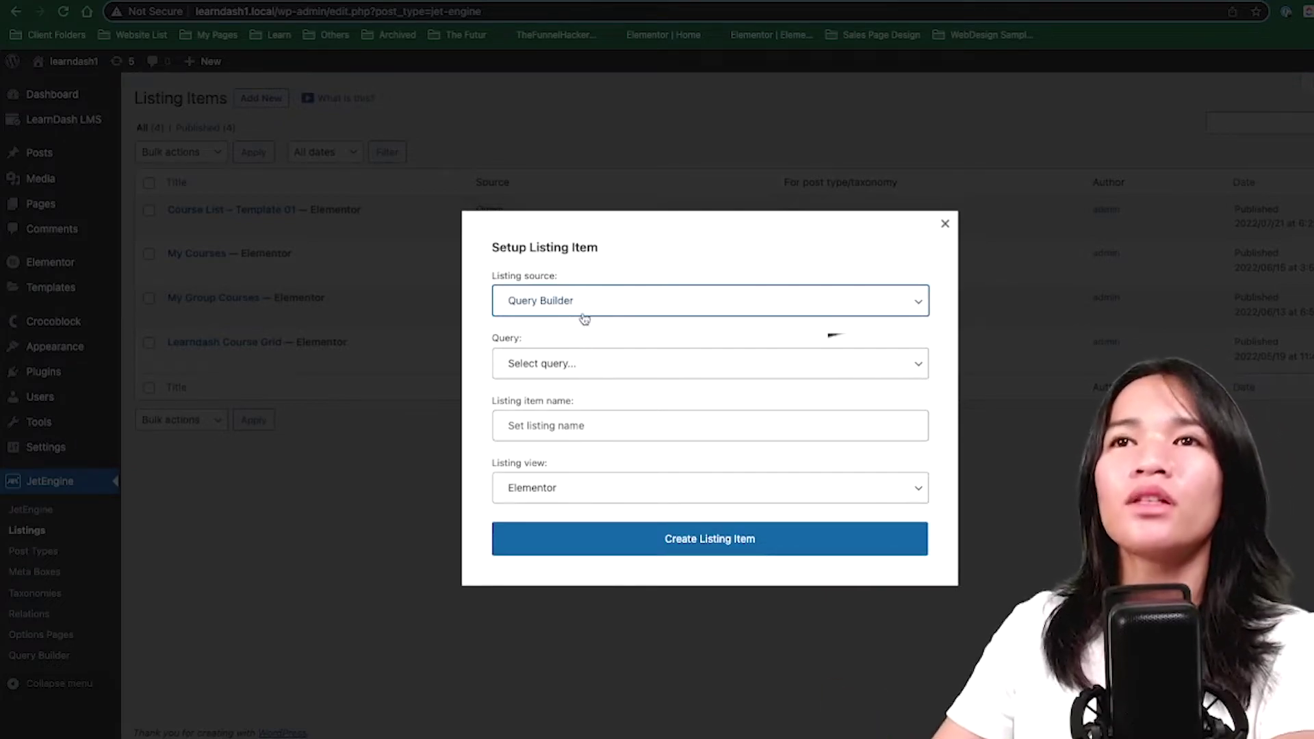
- Check the available queries in the listing setup and in the Query Builder list, and return to the listing items
{"action": "left_click", "coordinate": [600, 366]}
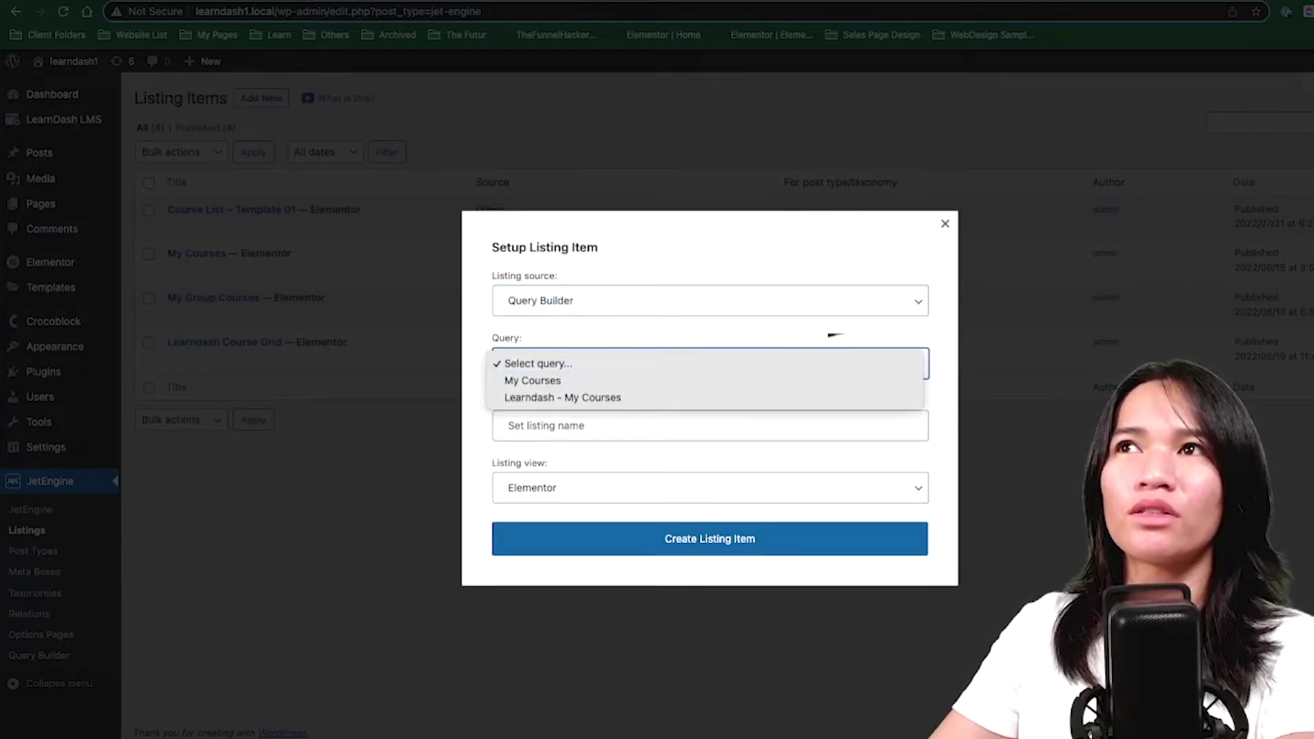
{"action": "key", "text": "Escape"}
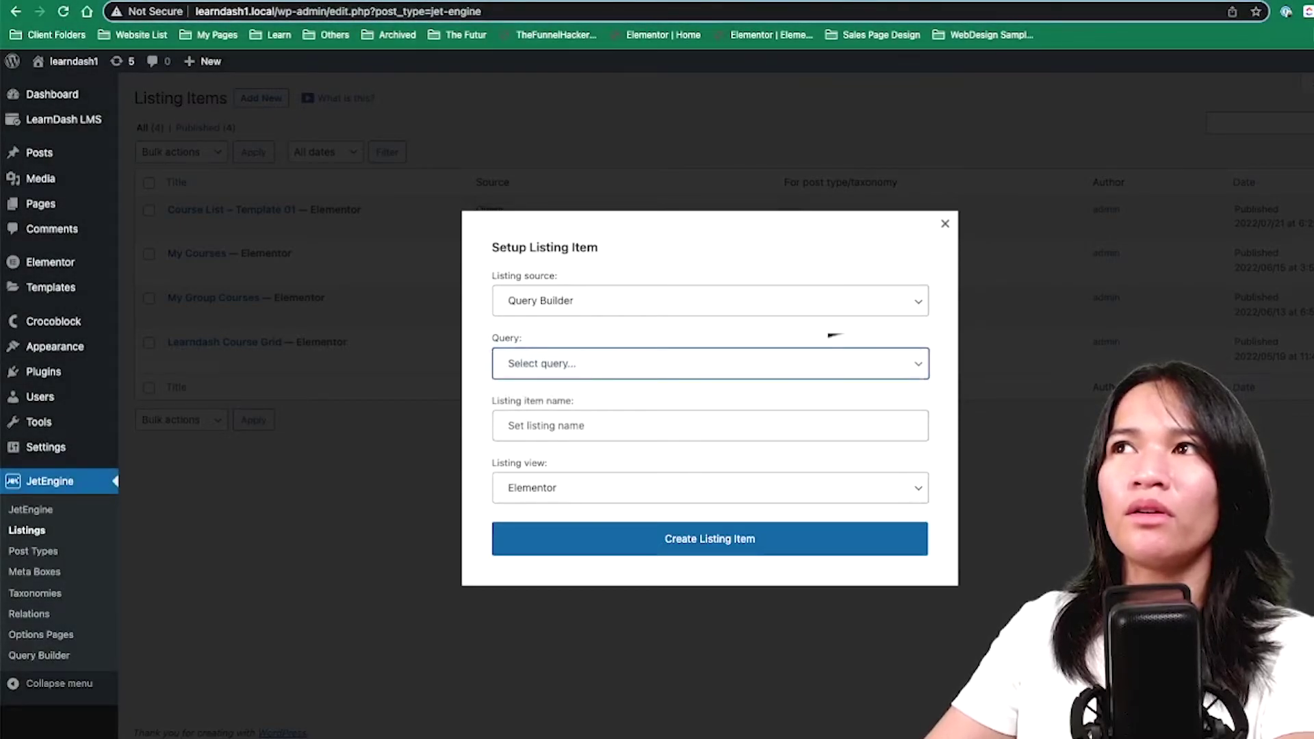
{"action": "left_click", "coordinate": [472, 1]}
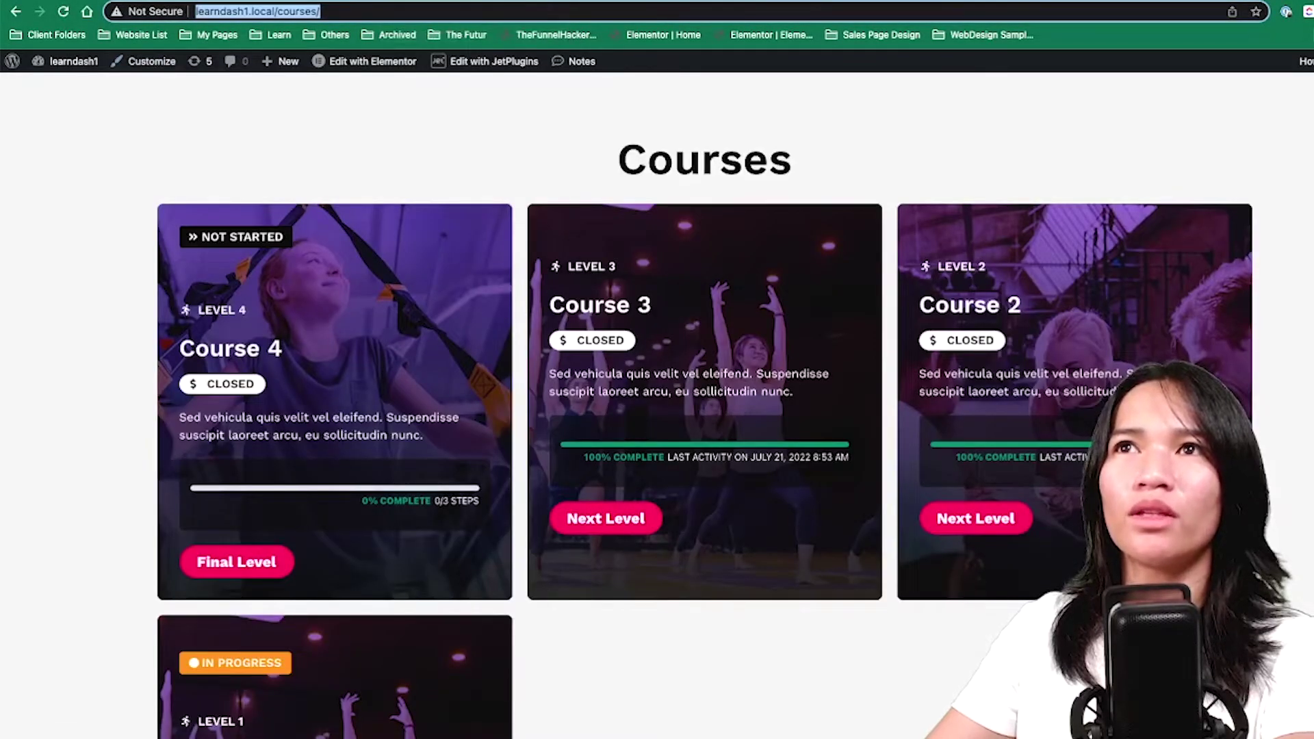
{"action": "left_click", "coordinate": [551, 1]}
{"action": "left_click", "coordinate": [435, 415]}
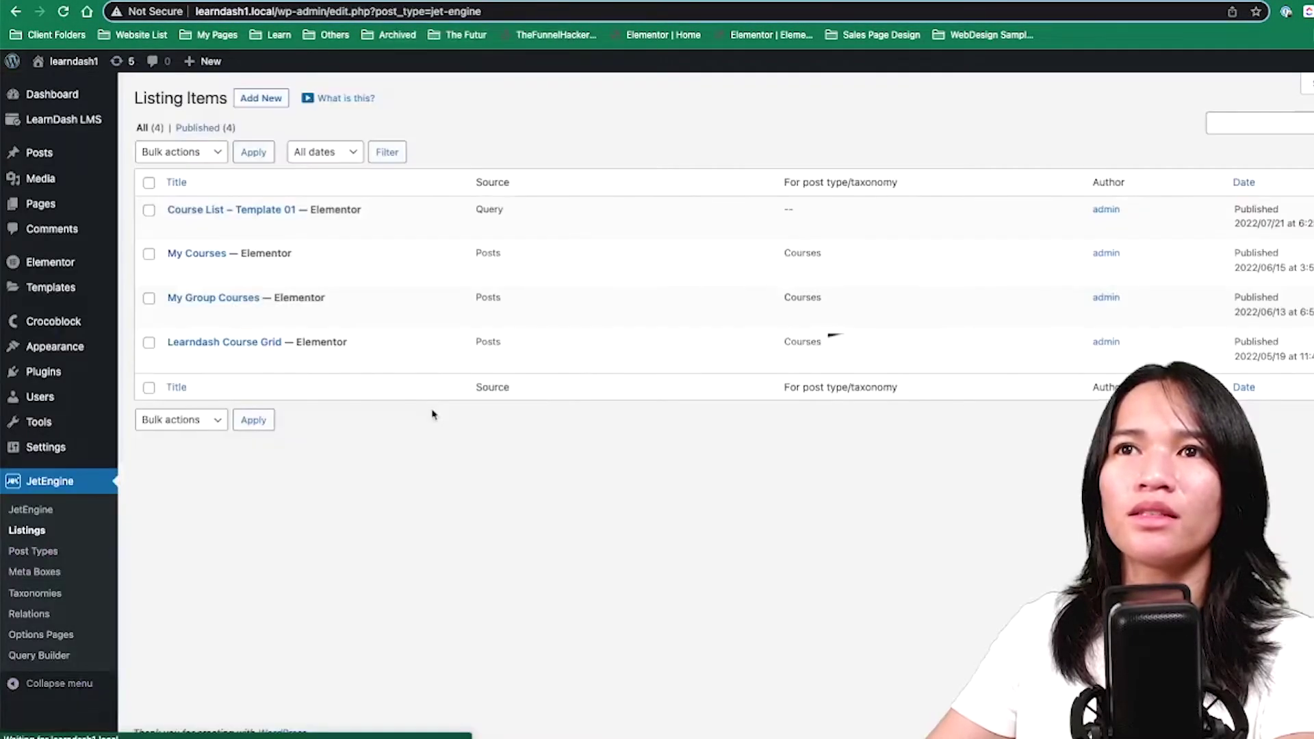
{"action": "left_click", "coordinate": [50, 657]}
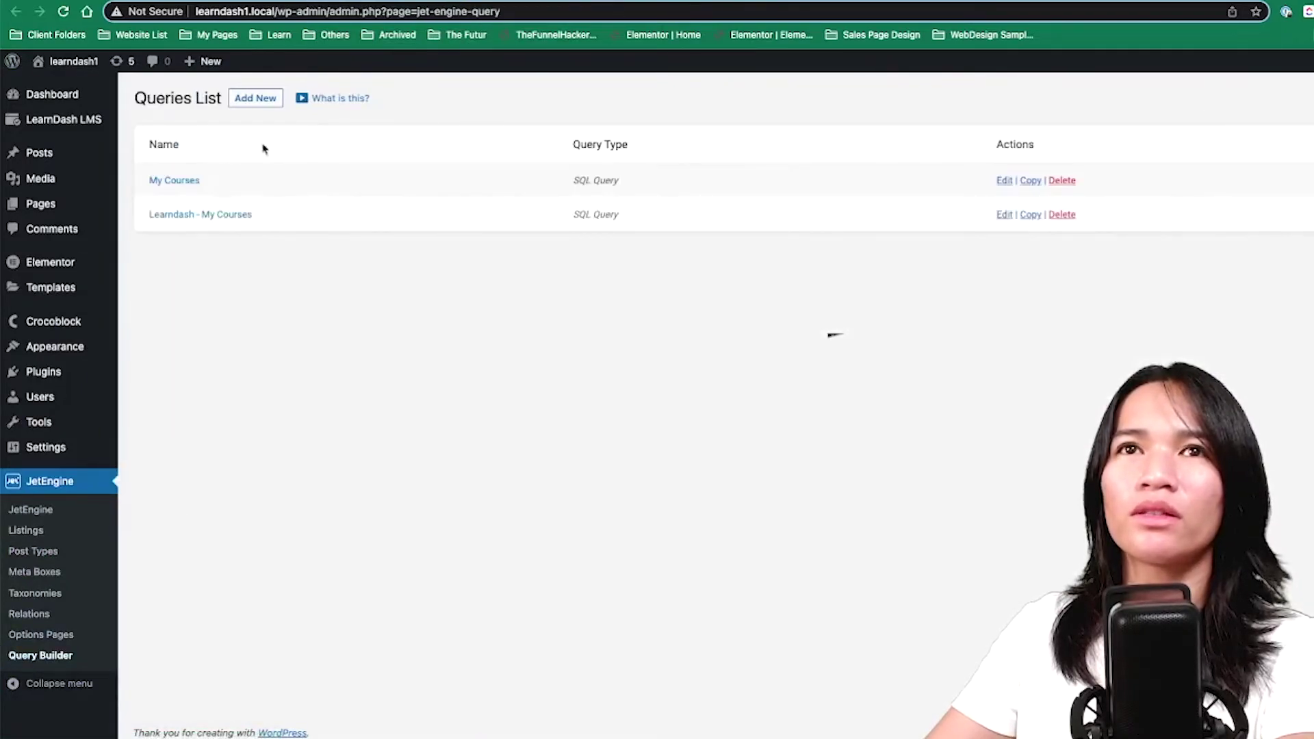
{"action": "left_click", "coordinate": [538, 2]}
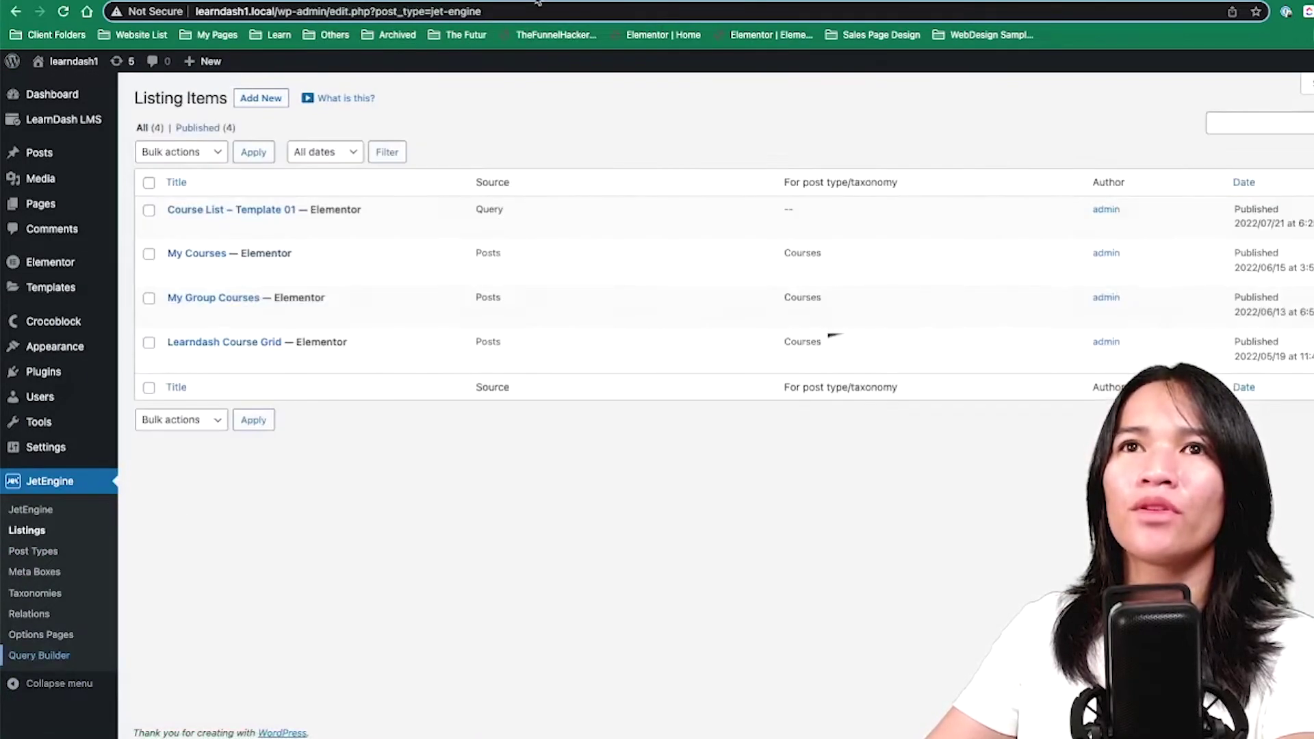
- Create an Elementor listing item named New My Courses with Query Builder as its source and My Courses as its query
{"action": "left_click", "coordinate": [272, 99]}
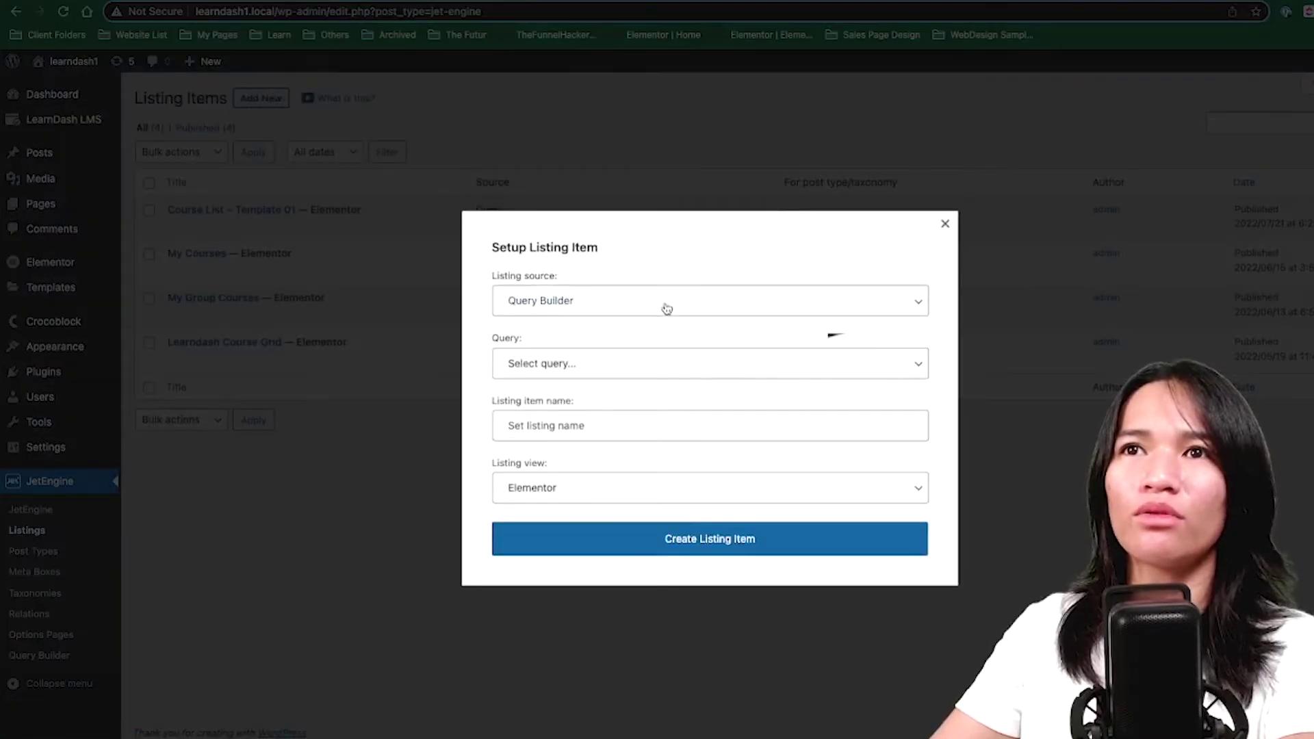
{"action": "left_click", "coordinate": [627, 366]}
{"action": "left_click", "coordinate": [627, 381]}
{"action": "left_click", "coordinate": [627, 413]}
{"action": "type", "text": "New My Course"}
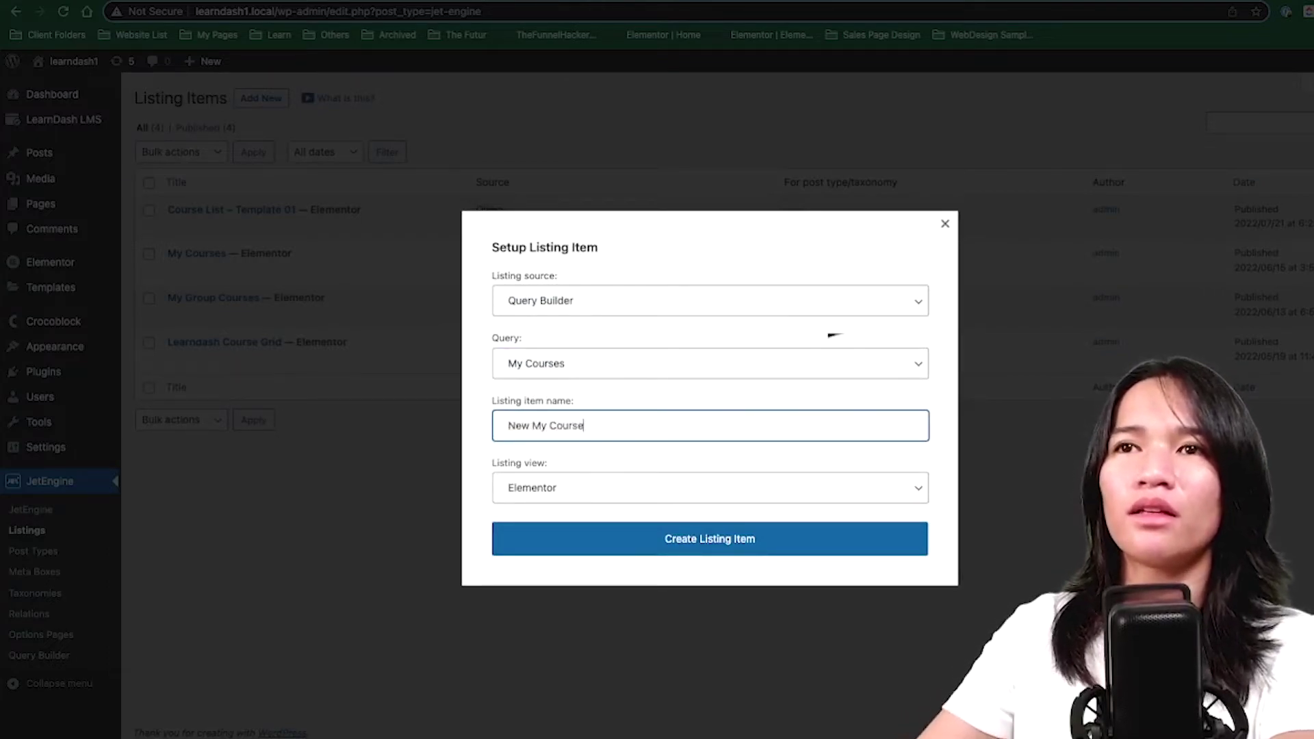
{"action": "left_click", "coordinate": [680, 538]}
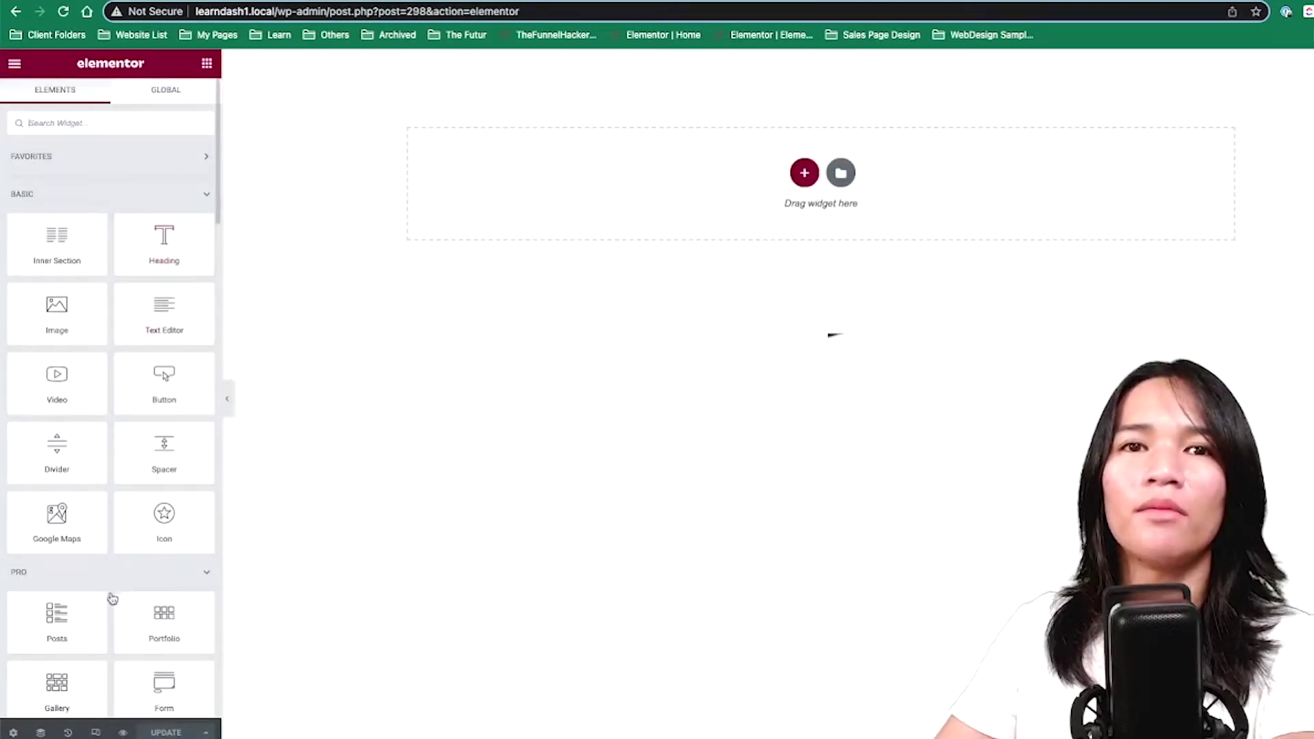
- Try a Heading widget with the dynamic Post Title as its title in the new listing item, and delete it
{"action": "scroll", "coordinate": [123, 547], "scroll_direction": "down", "scroll_amount": 1}
{"action": "left_click_drag", "start_coordinate": [179, 246], "coordinate": [587, 208]}
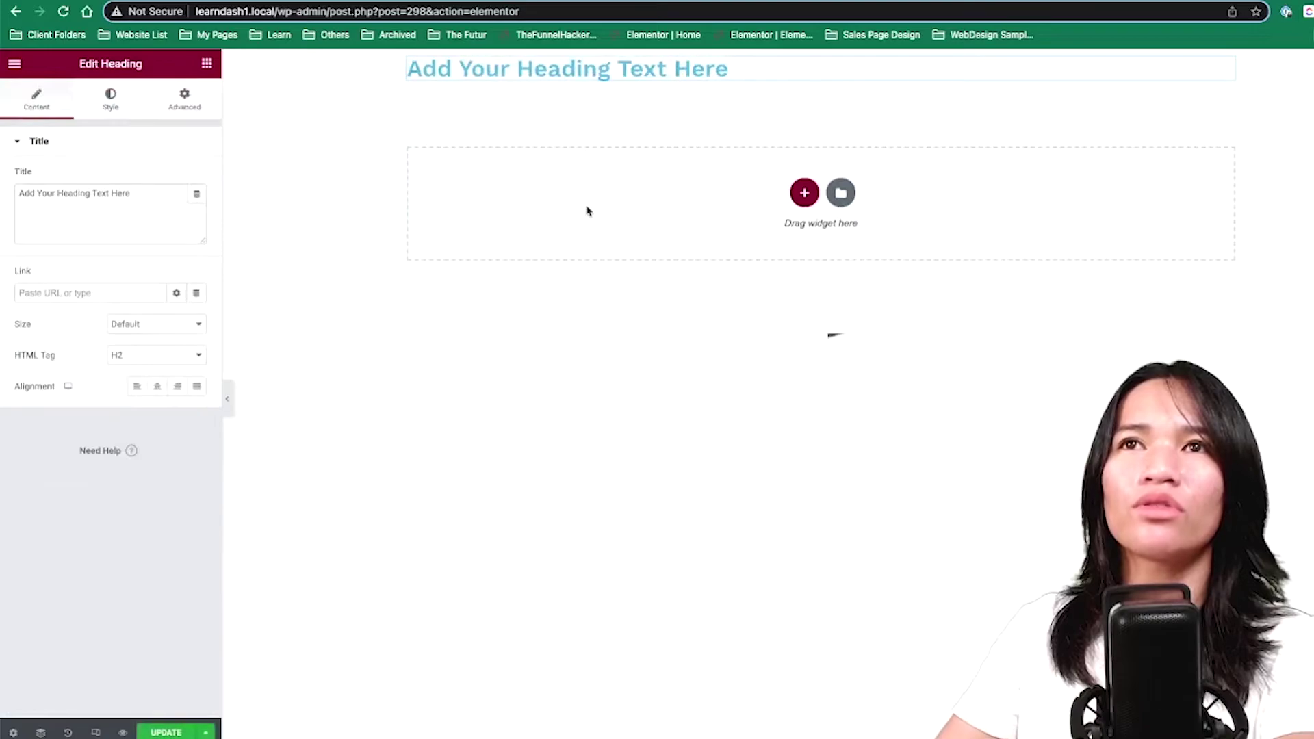
{"action": "left_click", "coordinate": [195, 198]}
{"action": "scroll", "coordinate": [143, 337], "scroll_direction": "down", "scroll_amount": 8}
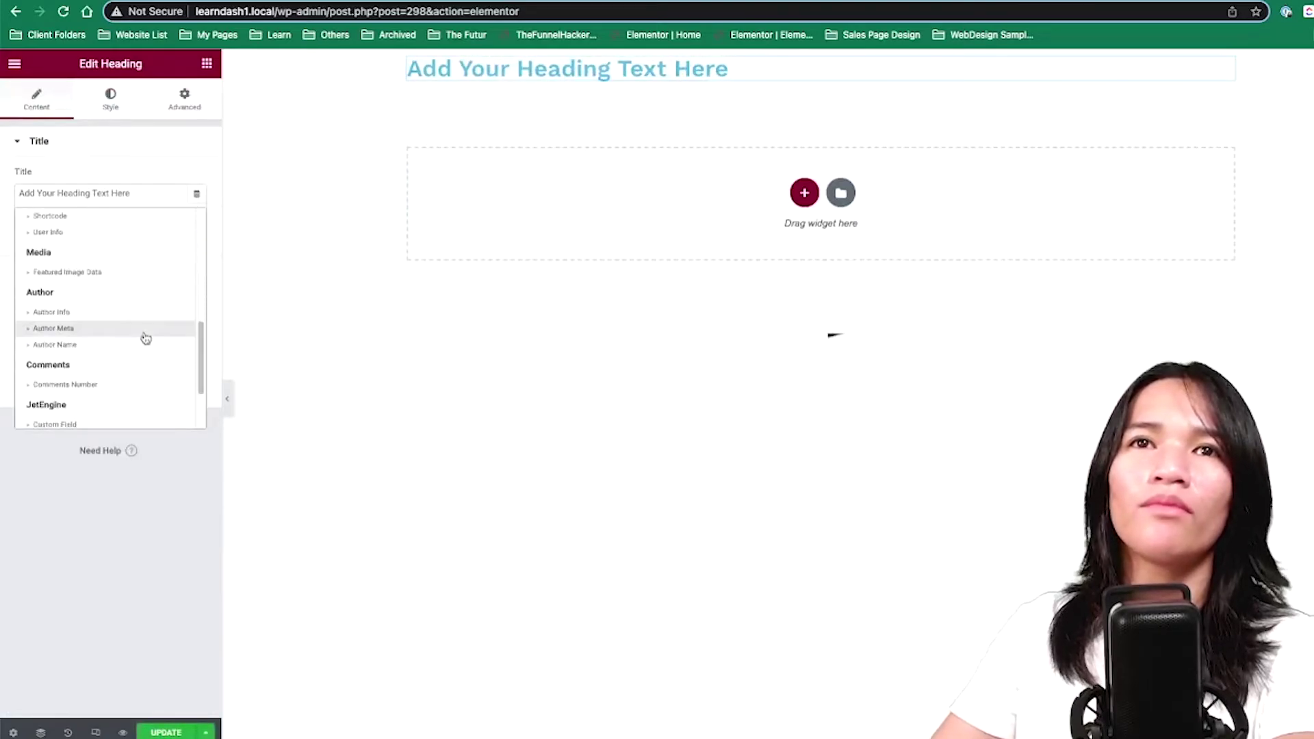
{"action": "scroll", "coordinate": [116, 342], "scroll_direction": "up", "scroll_amount": 5}
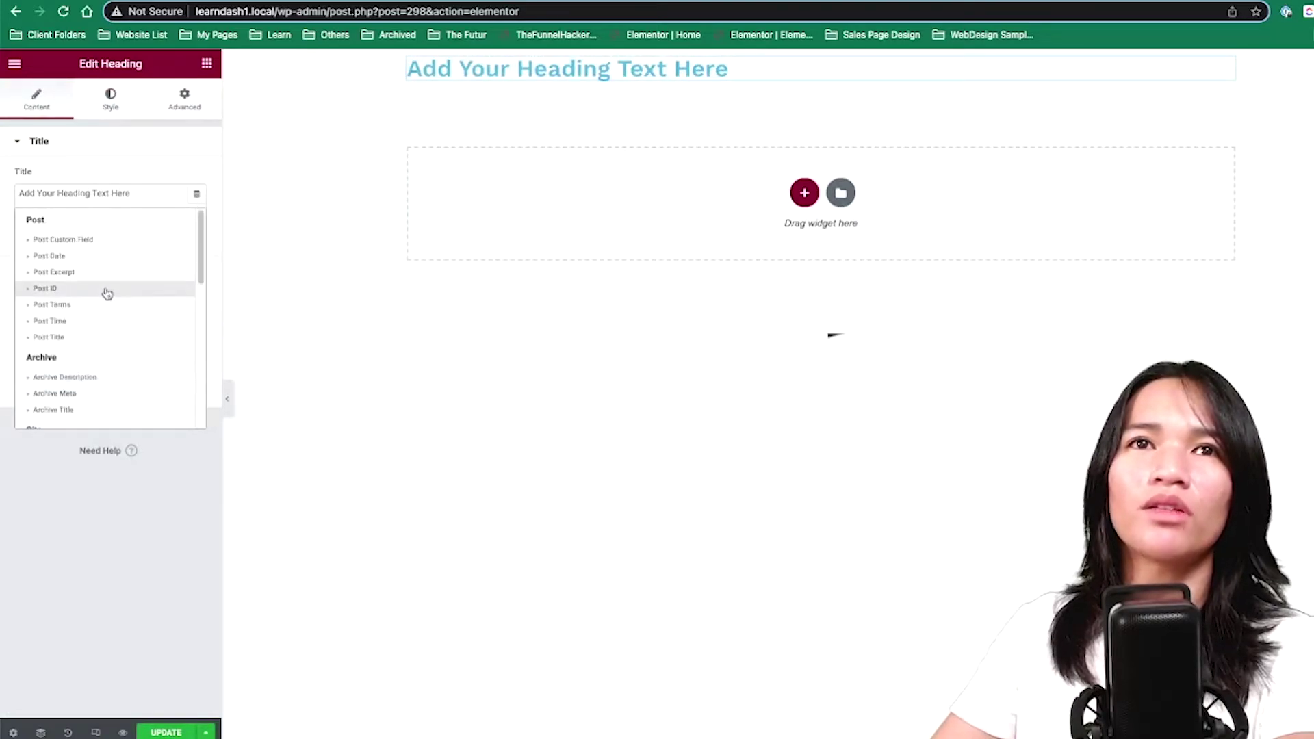
{"action": "left_click", "coordinate": [99, 346]}
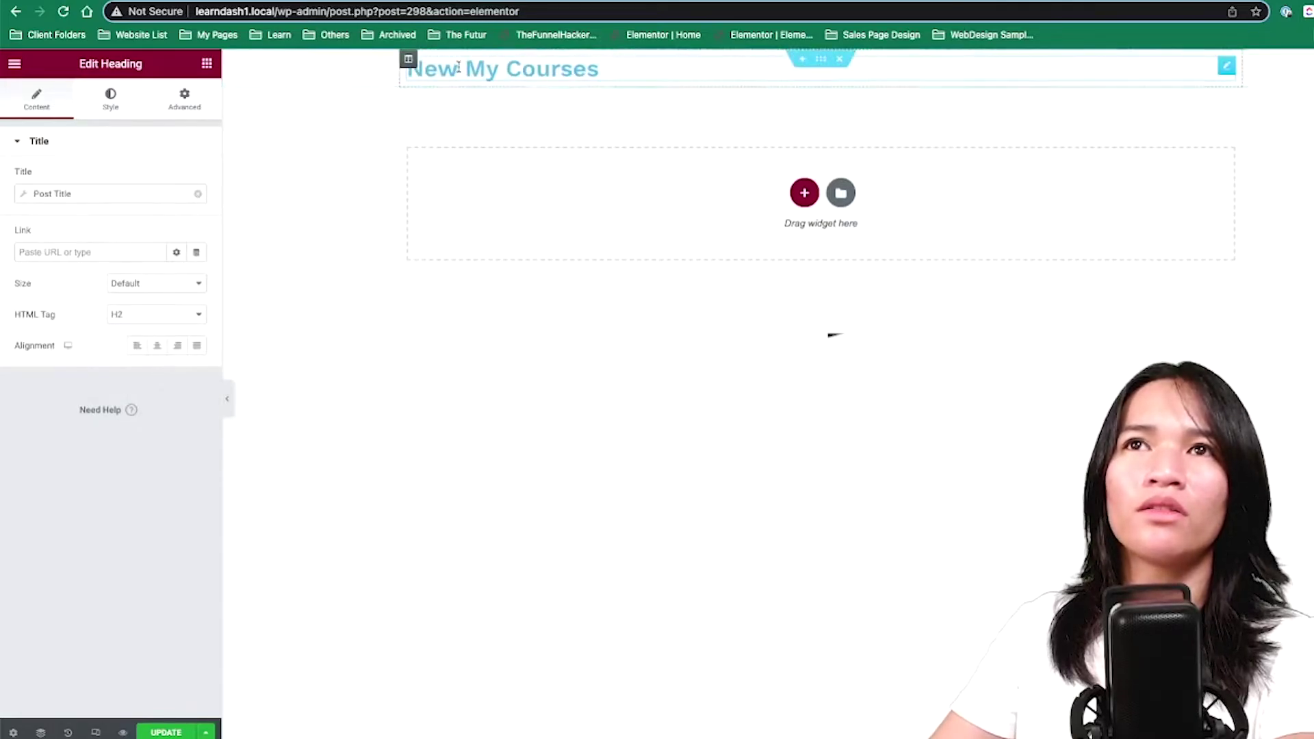
{"action": "right_click", "coordinate": [613, 70]}
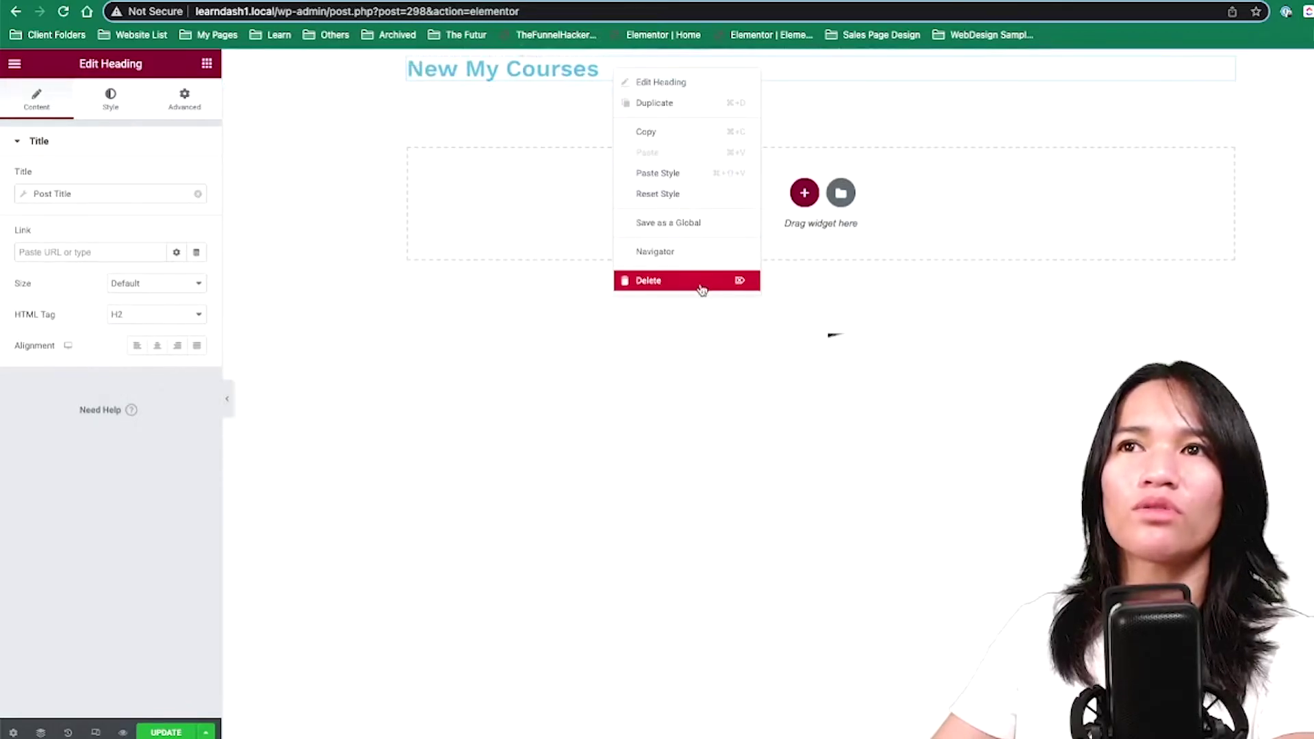
{"action": "left_click", "coordinate": [697, 282]}
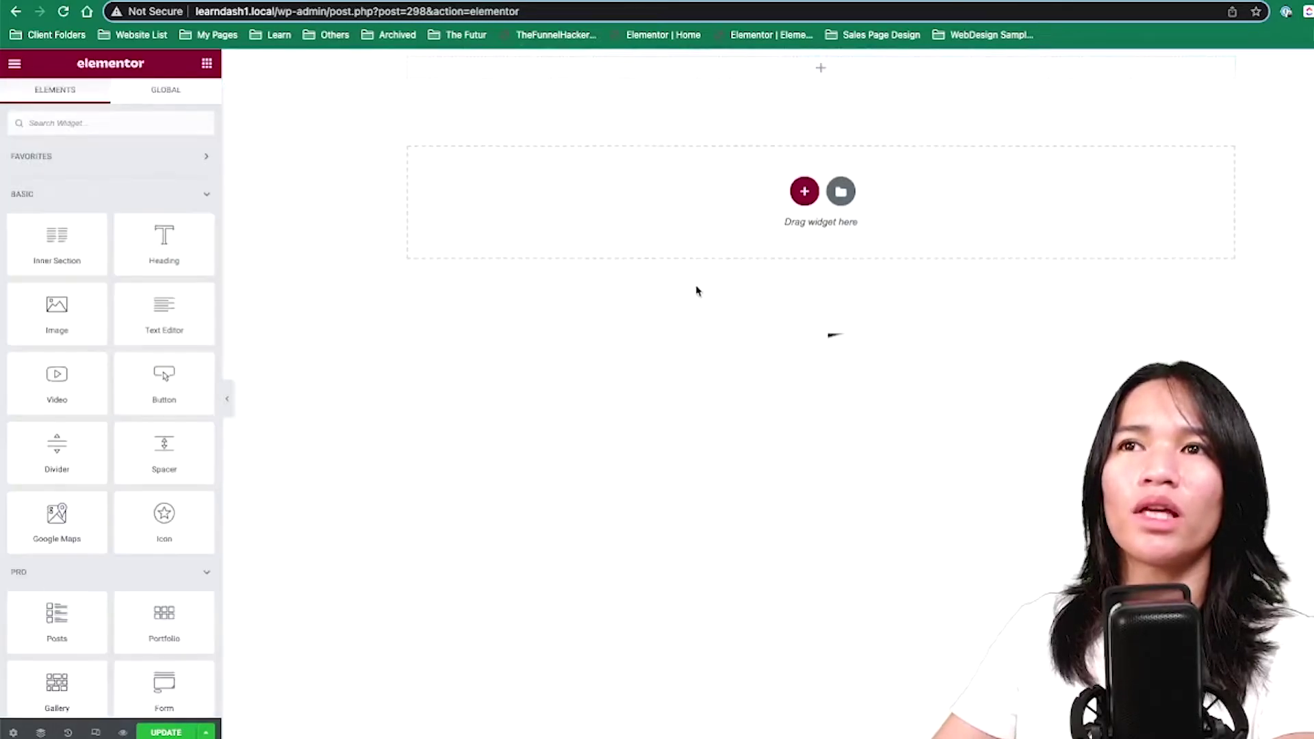
- Add a Dynamic Field widget to the empty section of the listing item
{"action": "left_click", "coordinate": [147, 129]}
{"action": "type", "text": "dyna"}
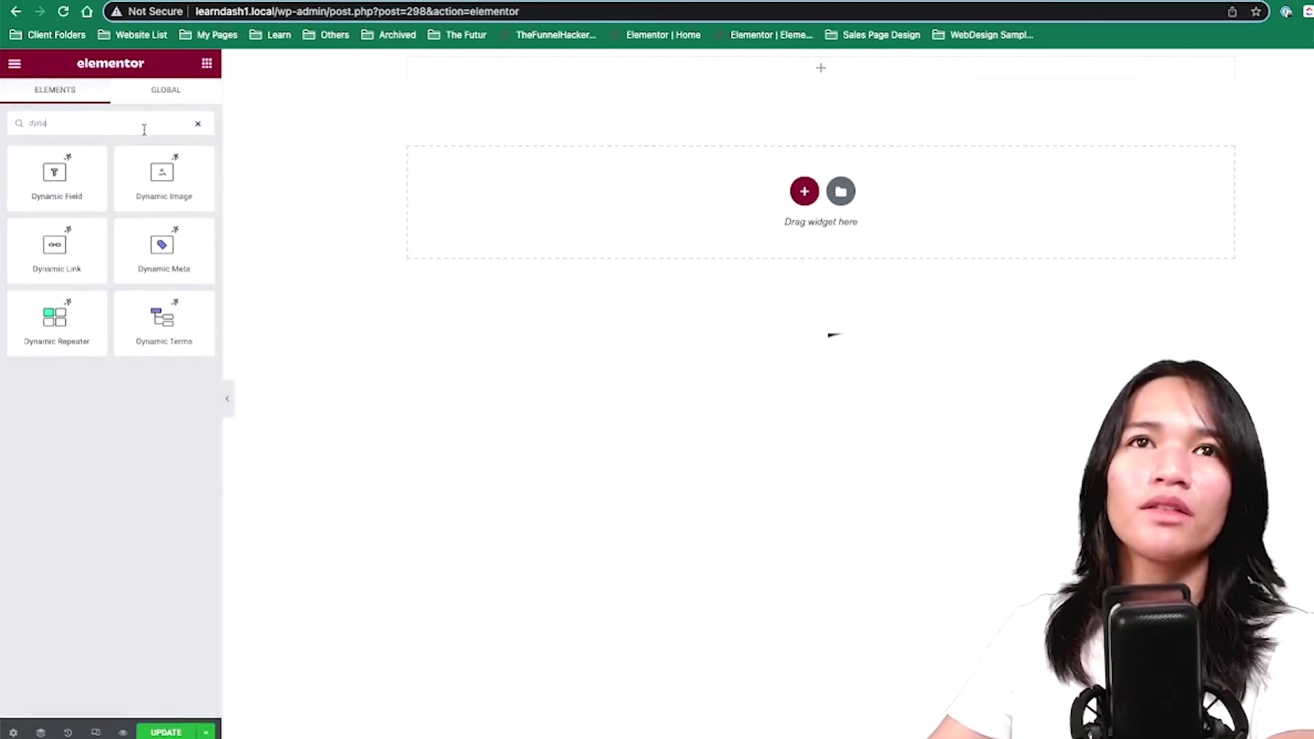
{"action": "left_click_drag", "start_coordinate": [80, 191], "coordinate": [704, 88]}
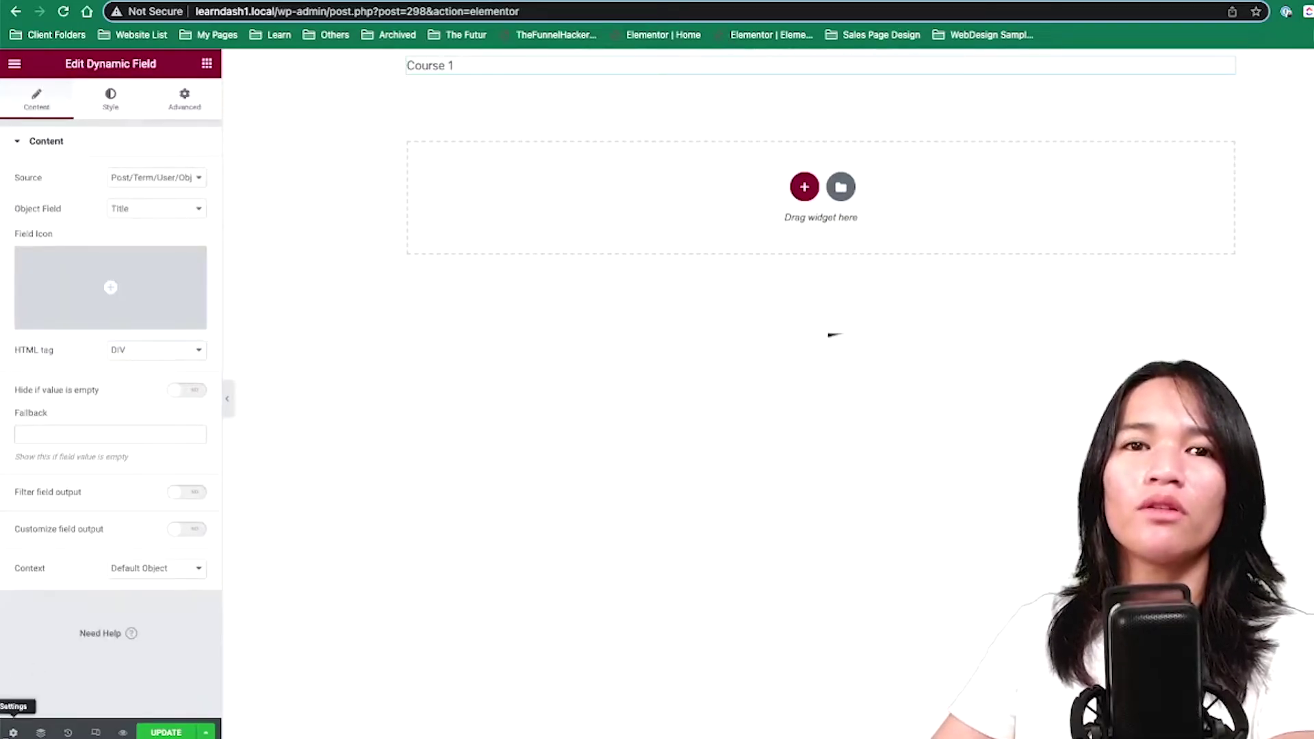
- Set the listing item's preview width to 300
{"action": "left_click", "coordinate": [13, 730]}
{"action": "left_click", "coordinate": [135, 227]}
{"action": "left_click", "coordinate": [178, 344]}
{"action": "type", "text": "300"}
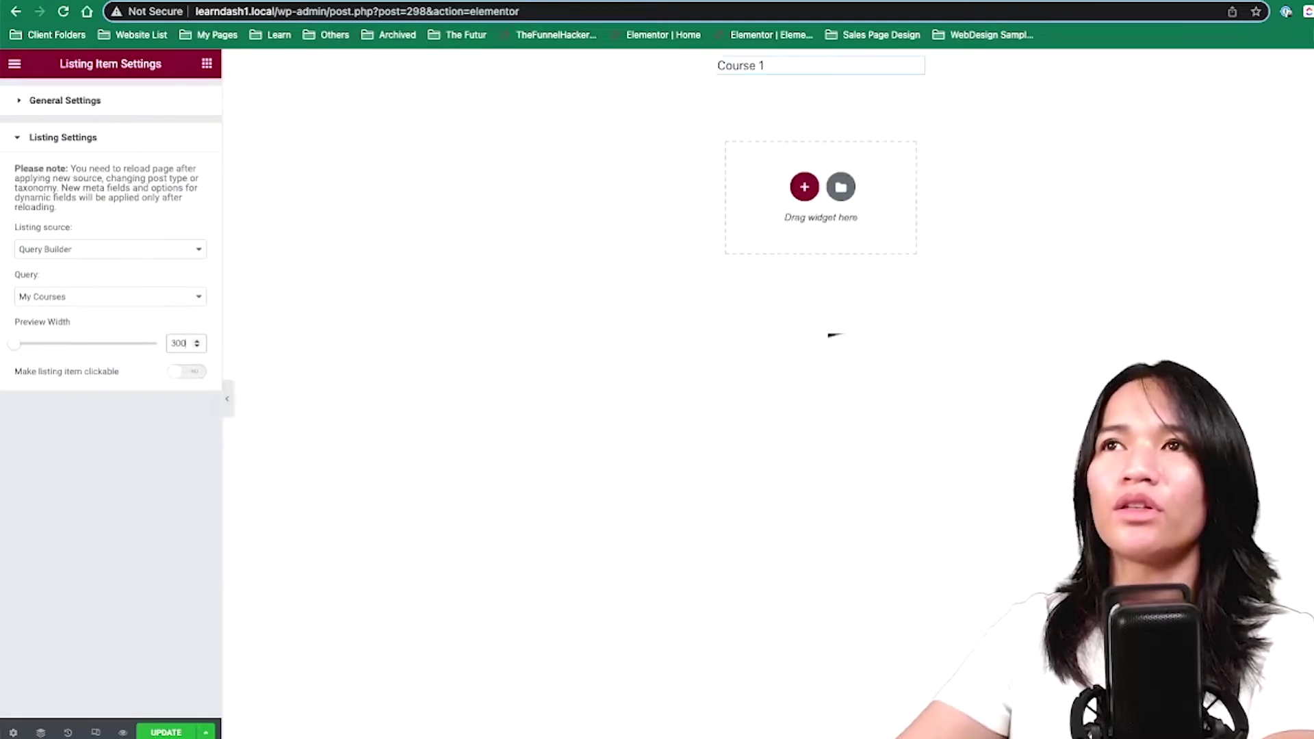
- Set the HTML tag of the course title's Dynamic Field to H2
{"action": "left_click", "coordinate": [884, 71]}
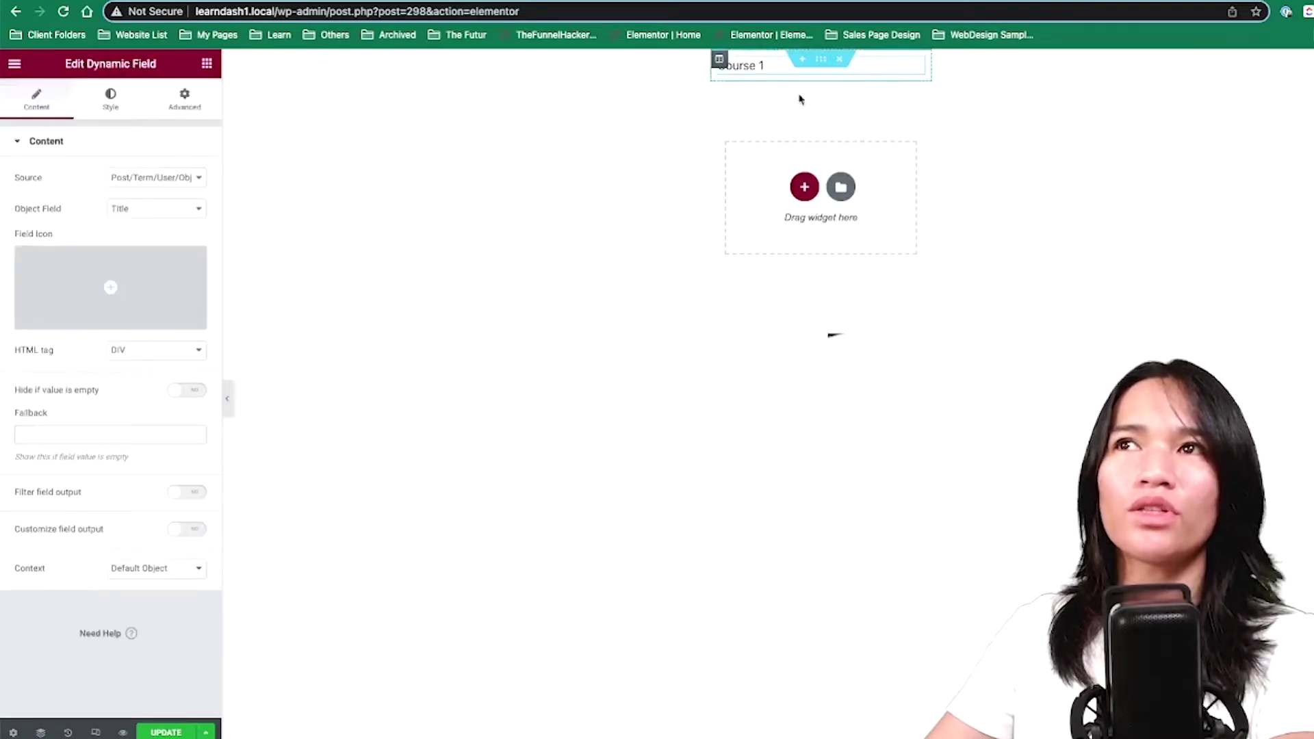
{"action": "left_click", "coordinate": [192, 354]}
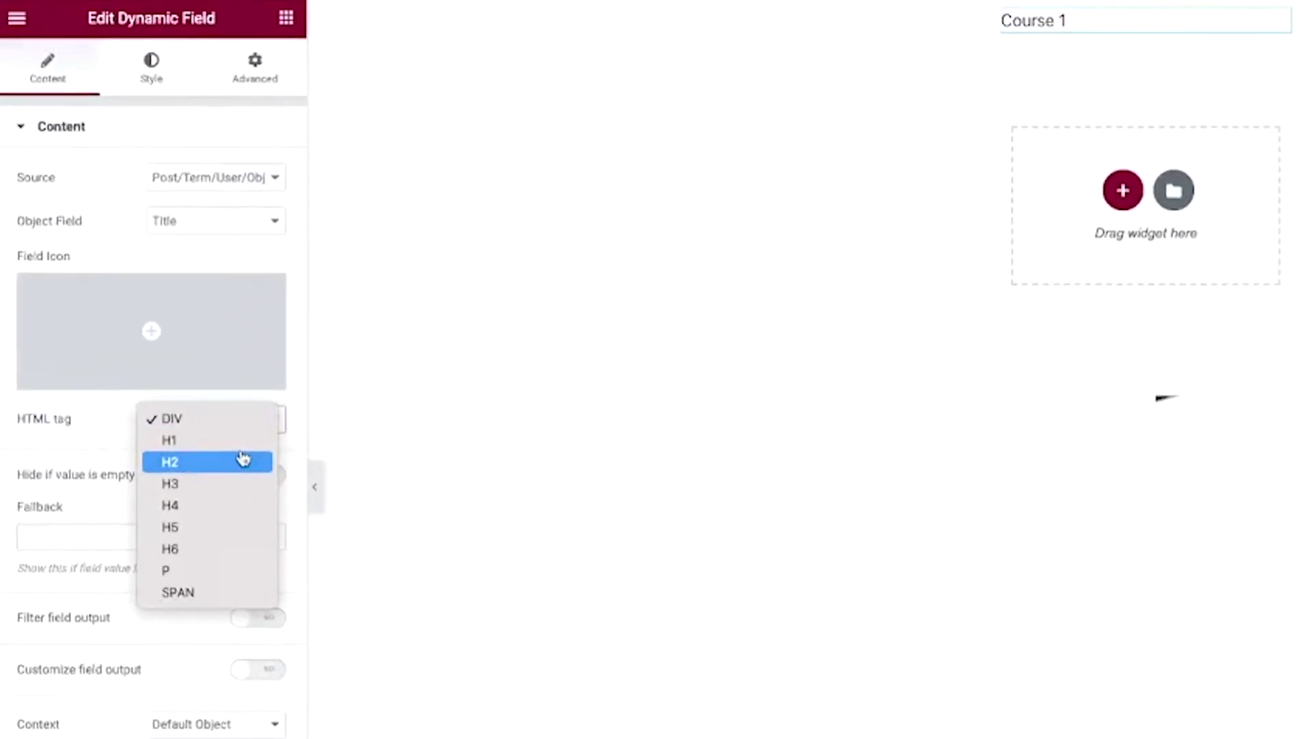
{"action": "left_click", "coordinate": [176, 380]}
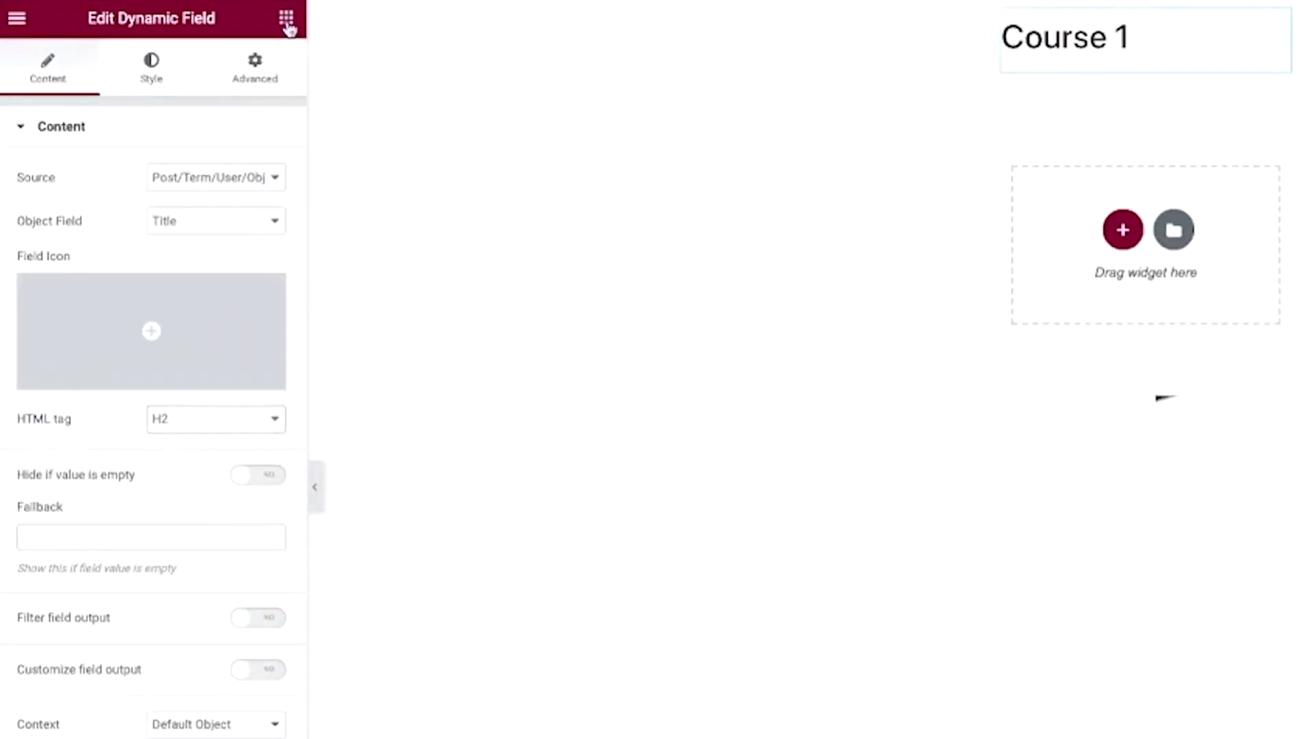
- Add a Dynamic Image widget above the course title with Post thumbnail as its source, and save the listing item
{"action": "left_click", "coordinate": [286, 21]}
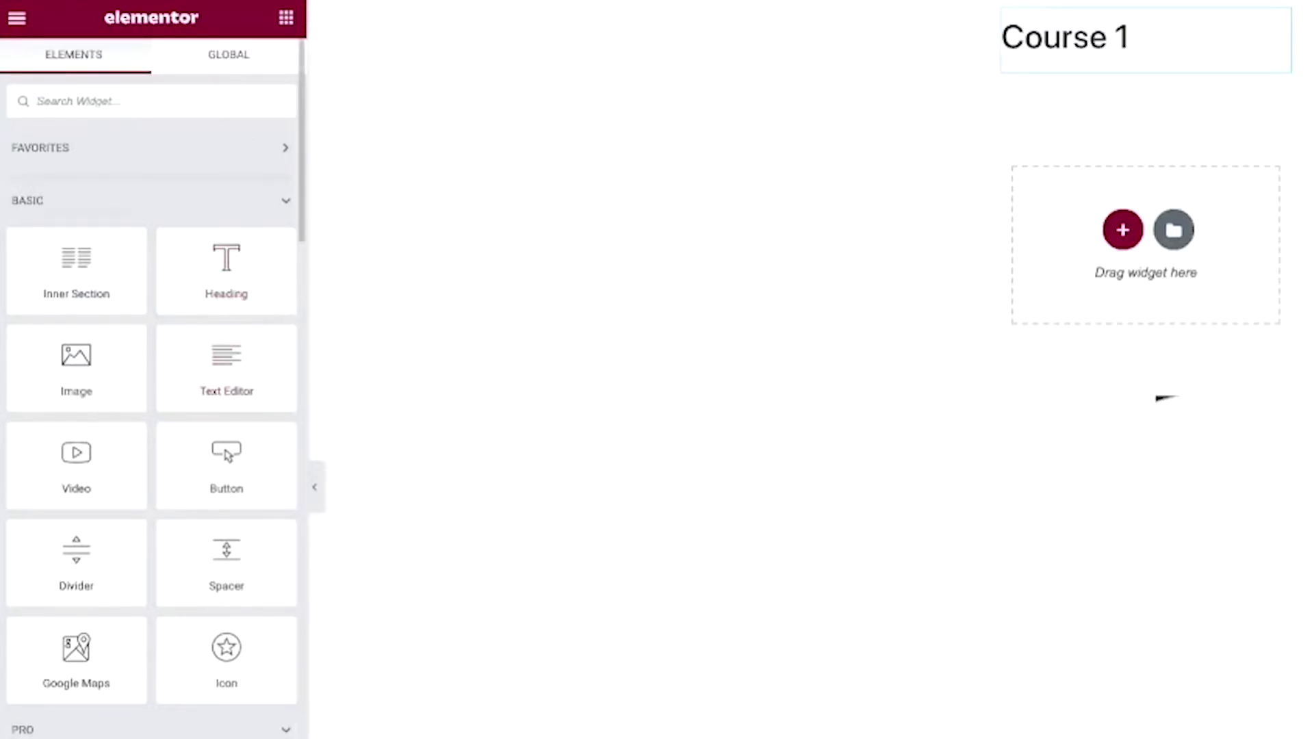
{"action": "type", "text": "dya"}
{"action": "key", "text": "BackSpace"}
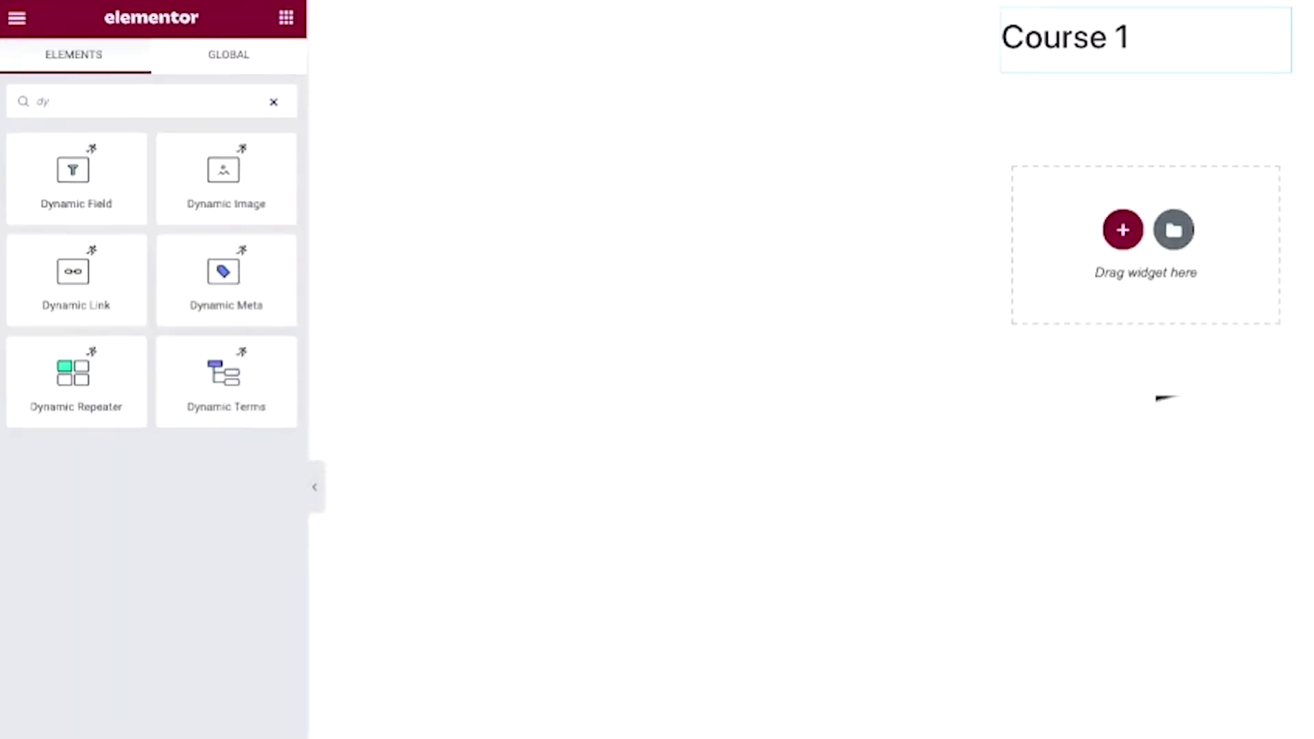
{"action": "left_click_drag", "start_coordinate": [221, 222], "coordinate": [1076, 45]}
{"action": "left_click", "coordinate": [260, 187]}
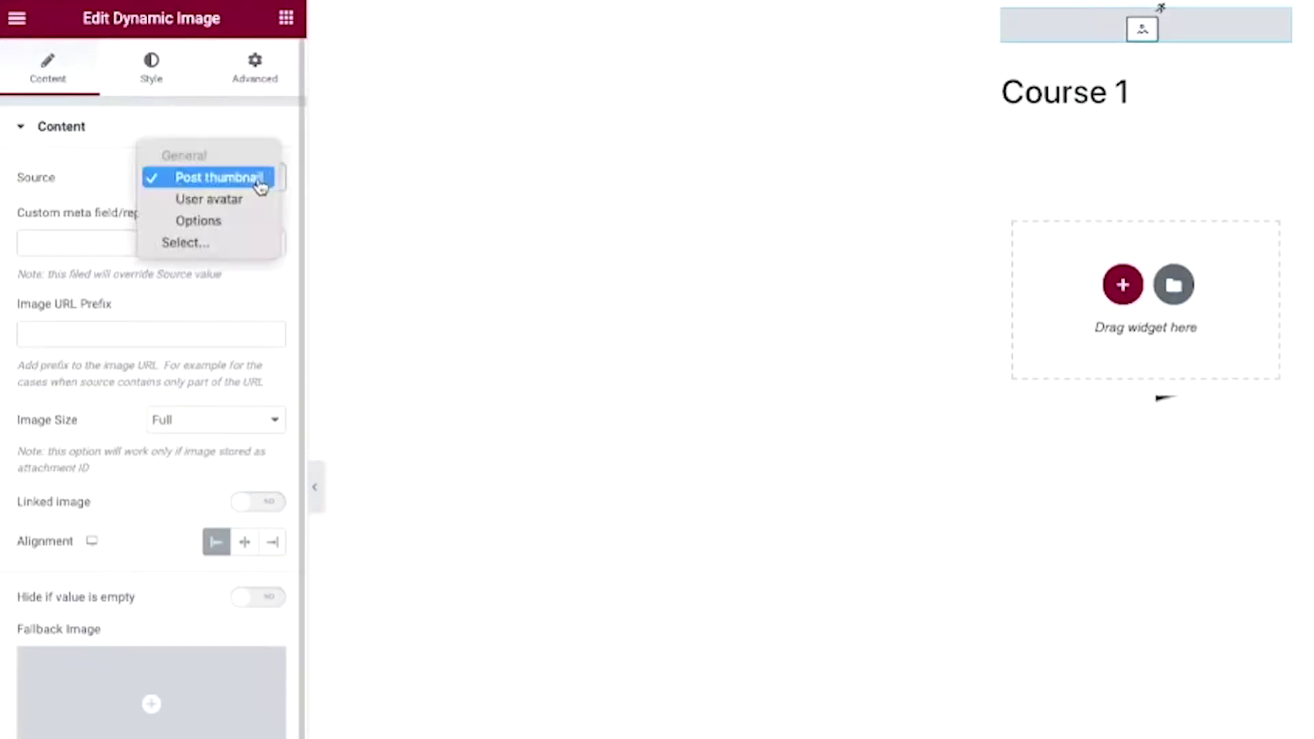
{"action": "left_click", "coordinate": [261, 179]}
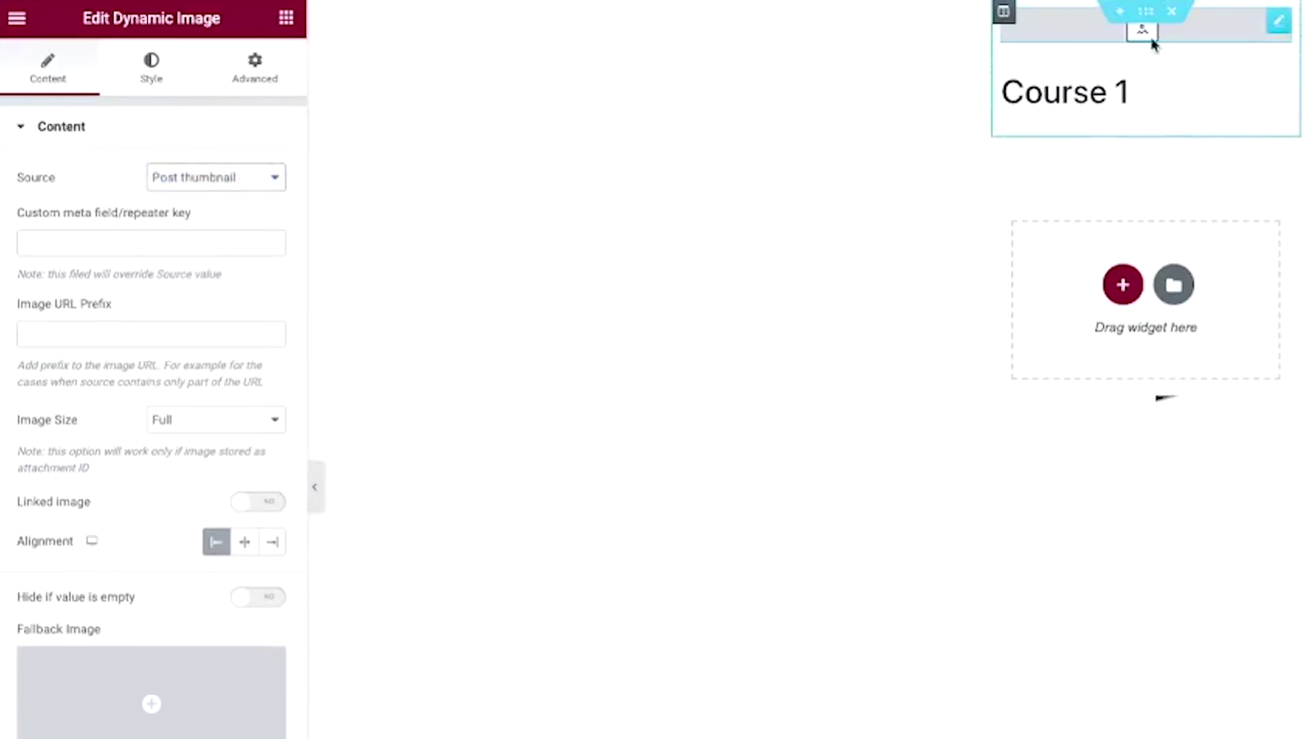
{"action": "left_click", "coordinate": [1192, 104]}
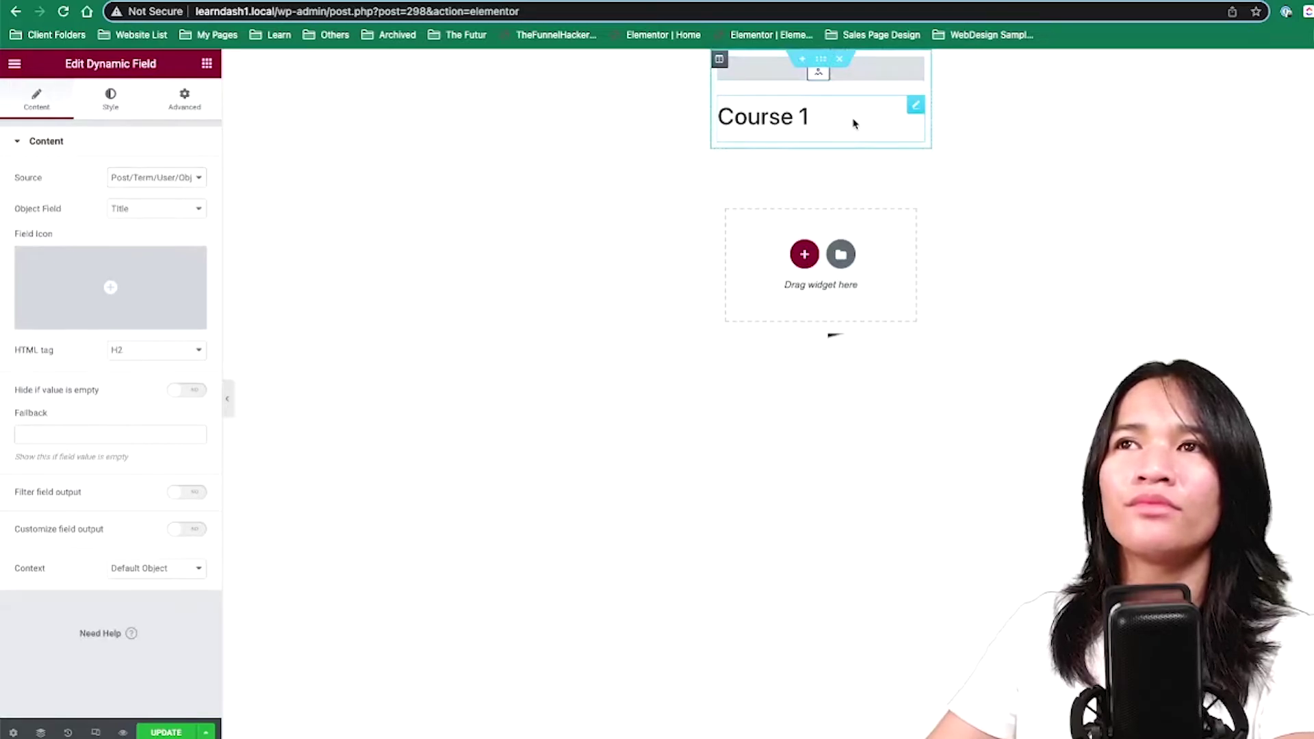
{"action": "left_click", "coordinate": [166, 733]}
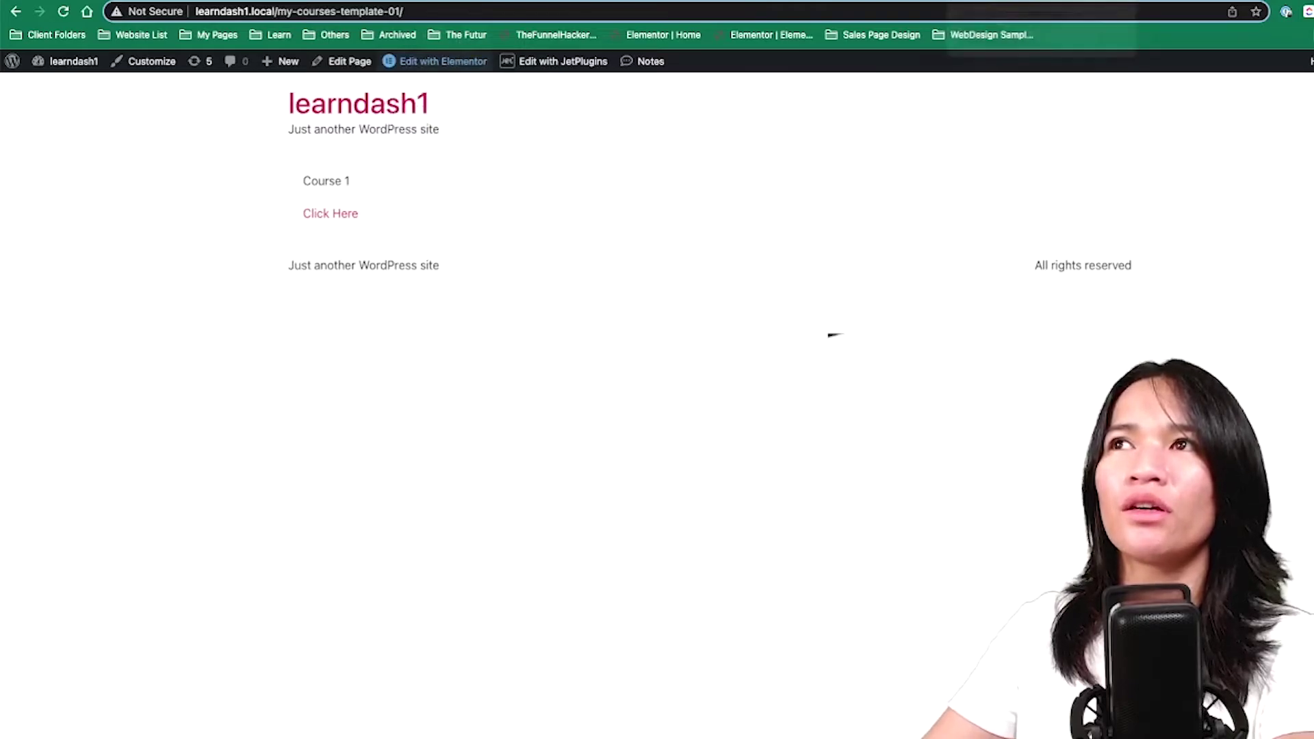
- Switch to the Elementor editor of the my-courses-template-01 page and delete its existing listing grid
{"action": "left_click", "coordinate": [971, 1]}
{"action": "left_click", "coordinate": [790, 252]}
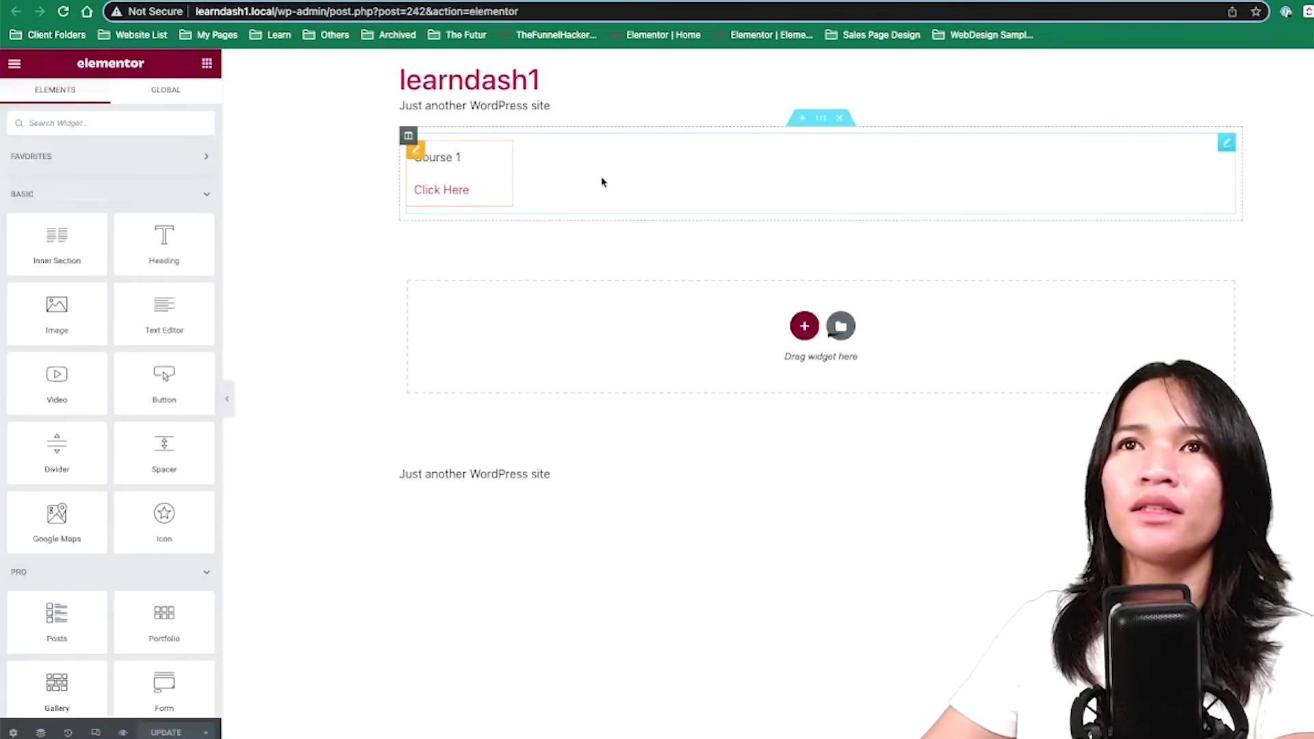
{"action": "right_click", "coordinate": [848, 144]}
{"action": "left_click", "coordinate": [925, 355]}
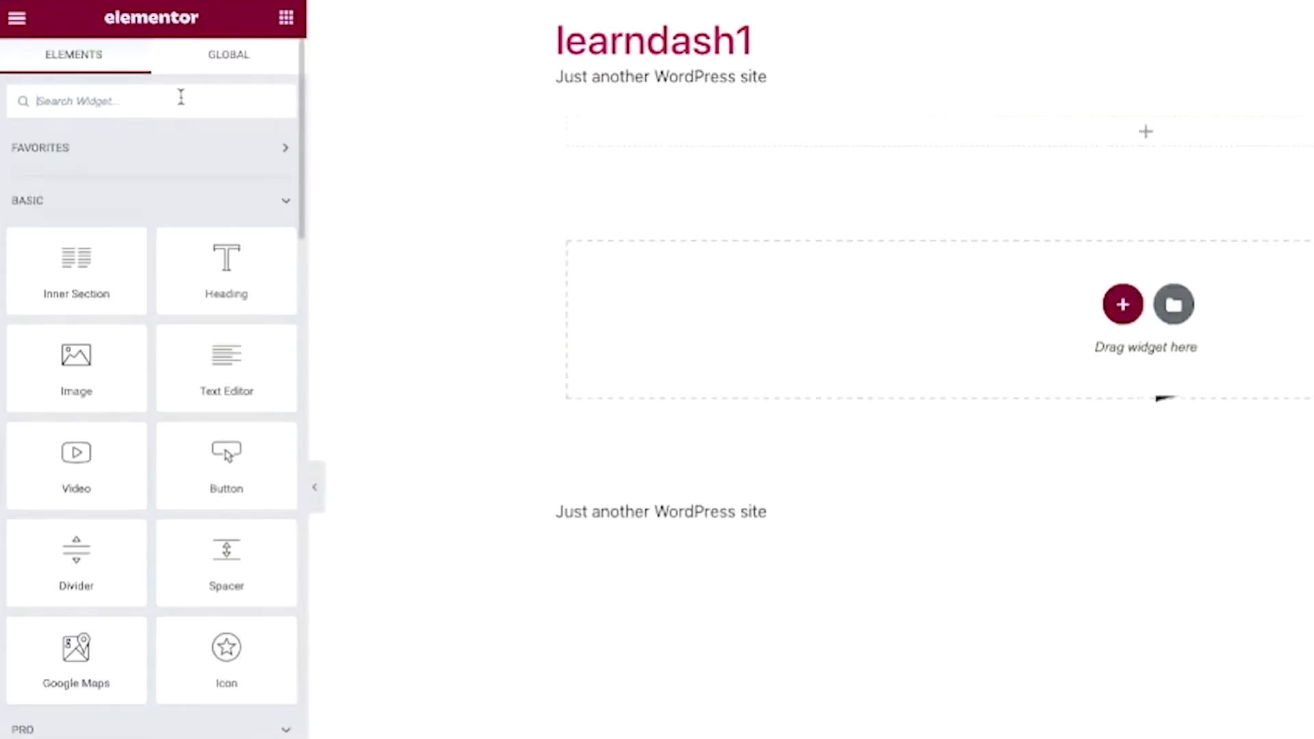
- Add a Listing Grid widget to the emptied section and assign it the New My Courses listing
{"action": "type", "text": "lis"}
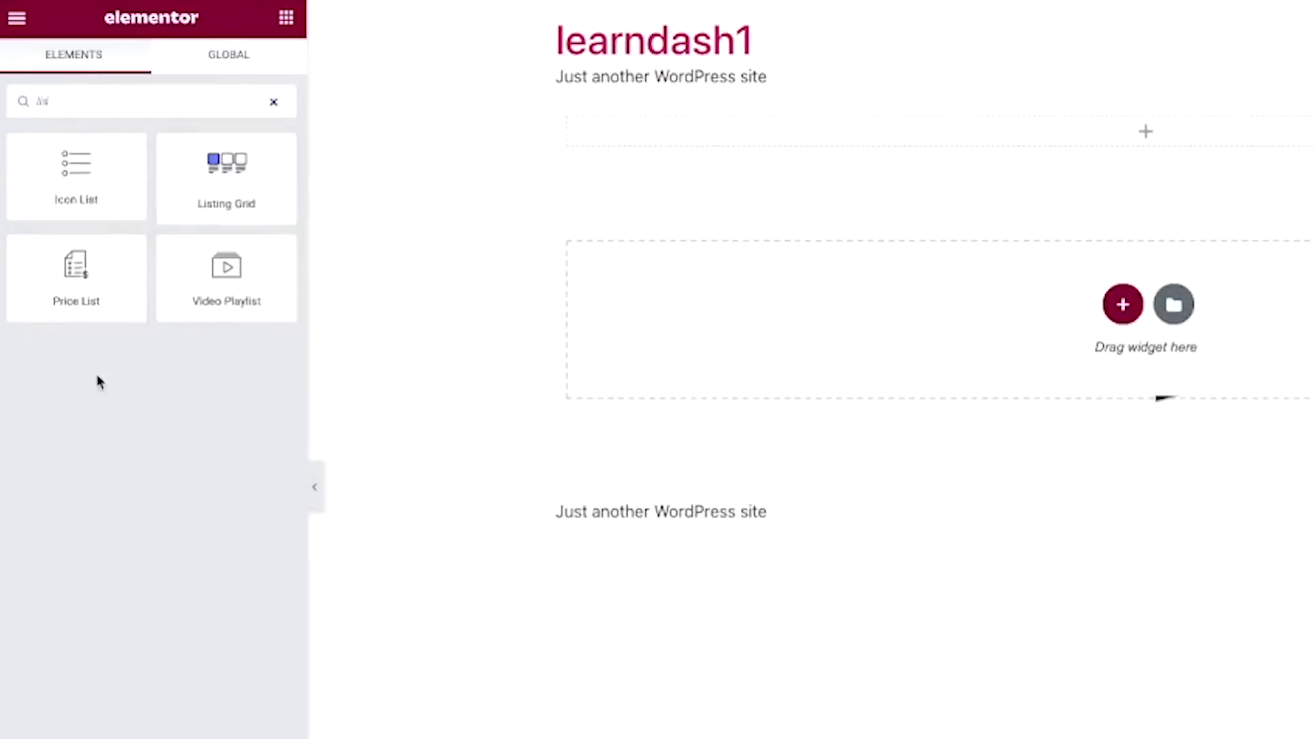
{"action": "left_click_drag", "start_coordinate": [237, 198], "coordinate": [885, 135]}
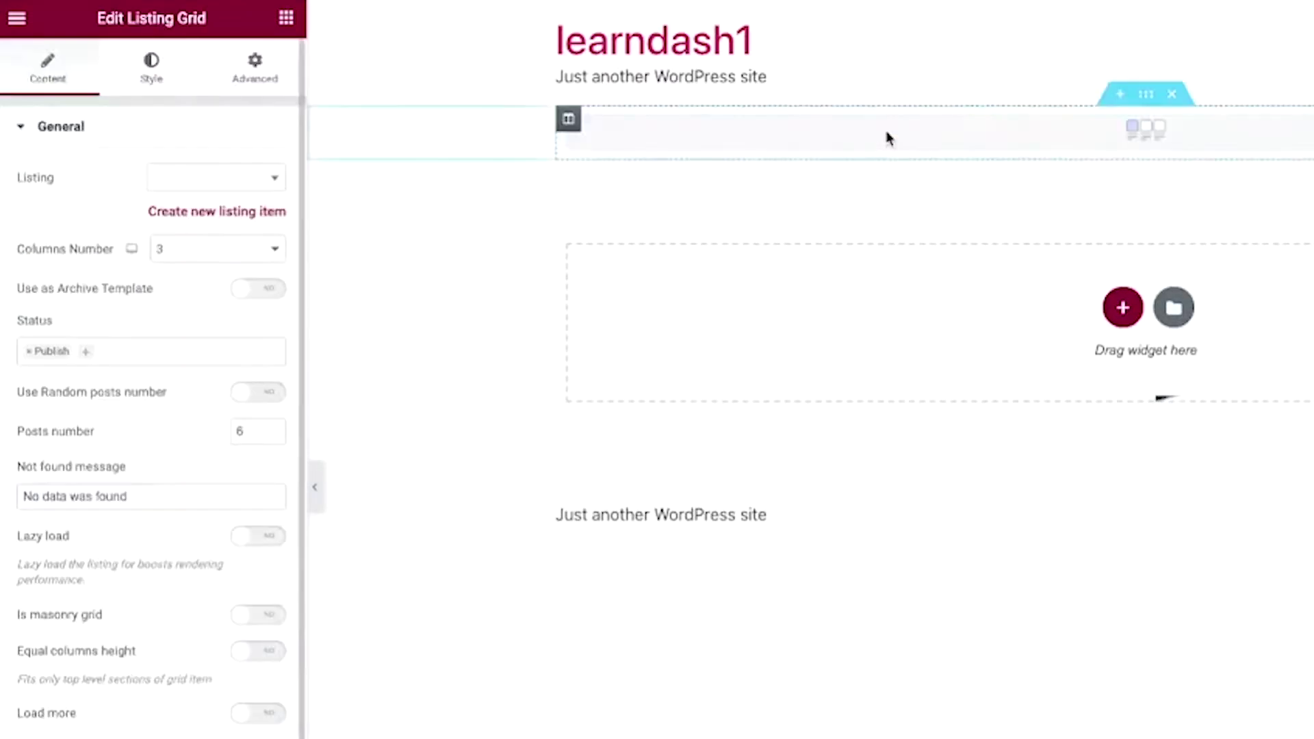
{"action": "left_click", "coordinate": [212, 186]}
{"action": "type", "text": "new"}
{"action": "left_click", "coordinate": [214, 235]}
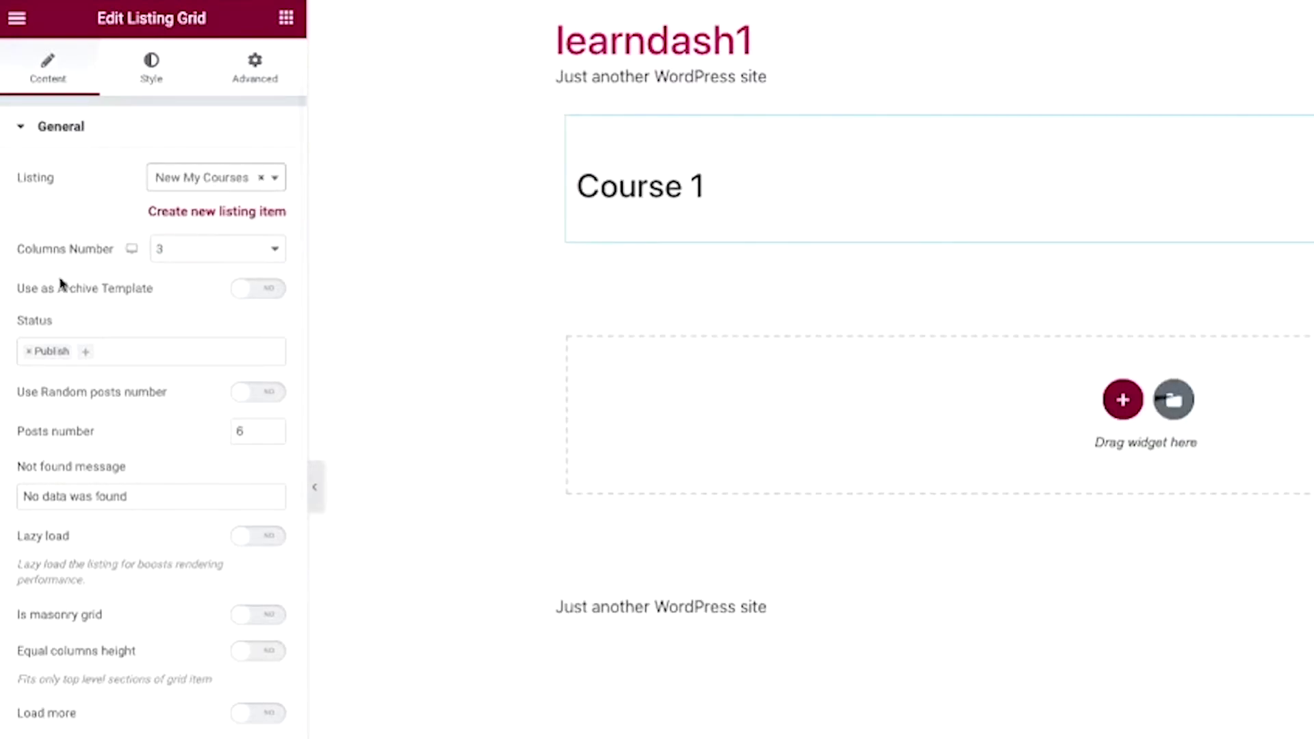
- Remove the Publish status from the Listing Grid's status filter
{"action": "scroll", "coordinate": [181, 706], "scroll_direction": "down", "scroll_amount": 2}
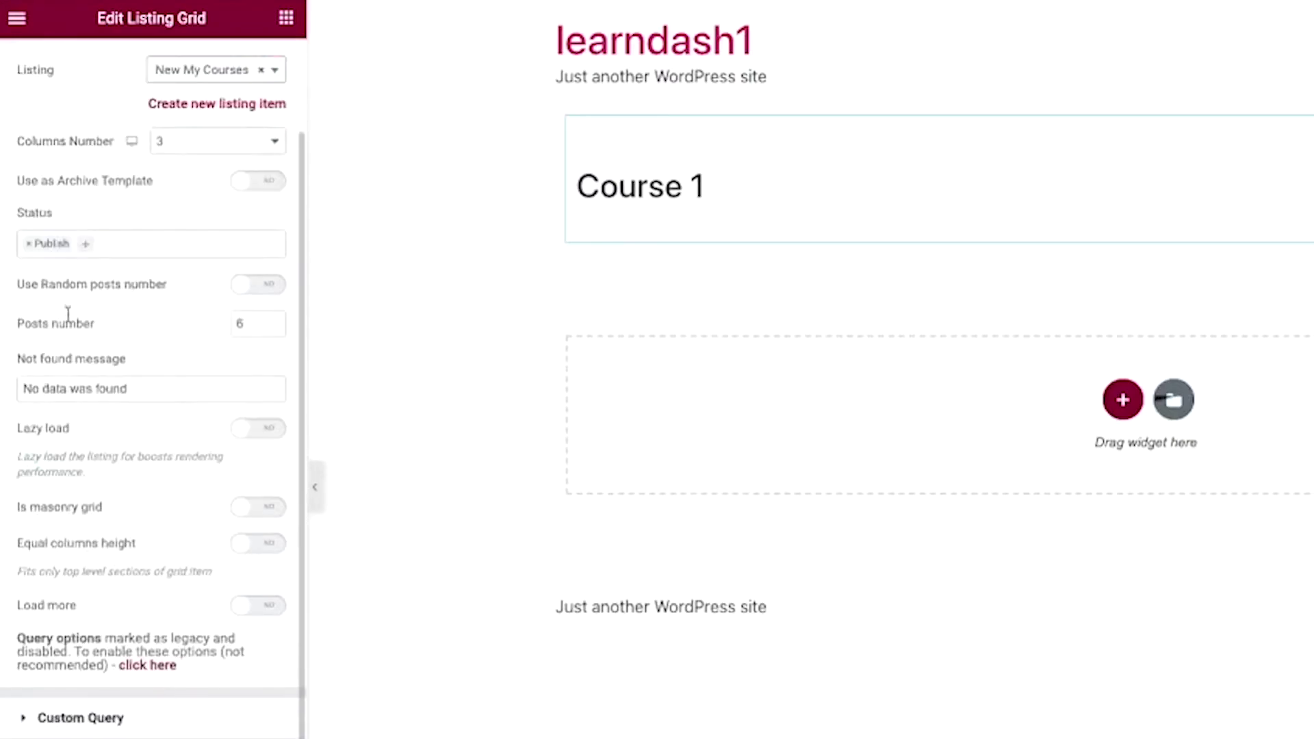
{"action": "left_click", "coordinate": [28, 245]}
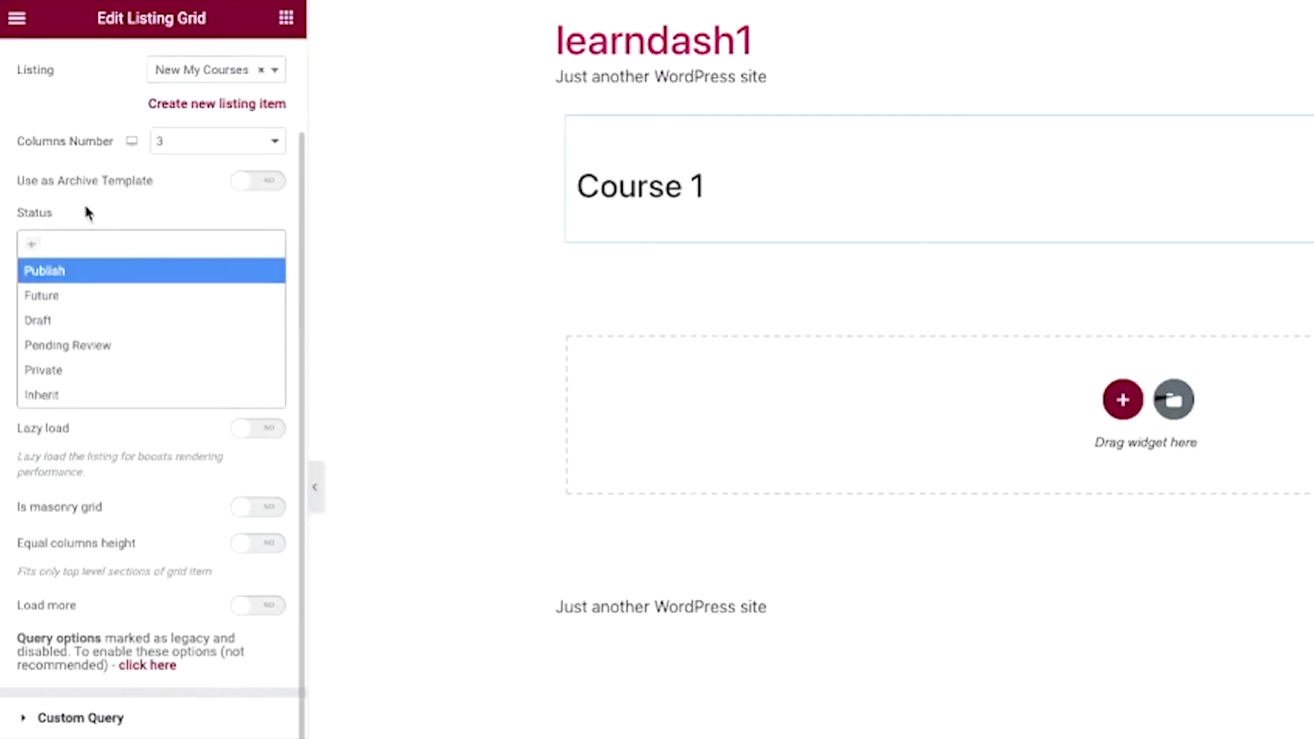
{"action": "left_click", "coordinate": [72, 222]}
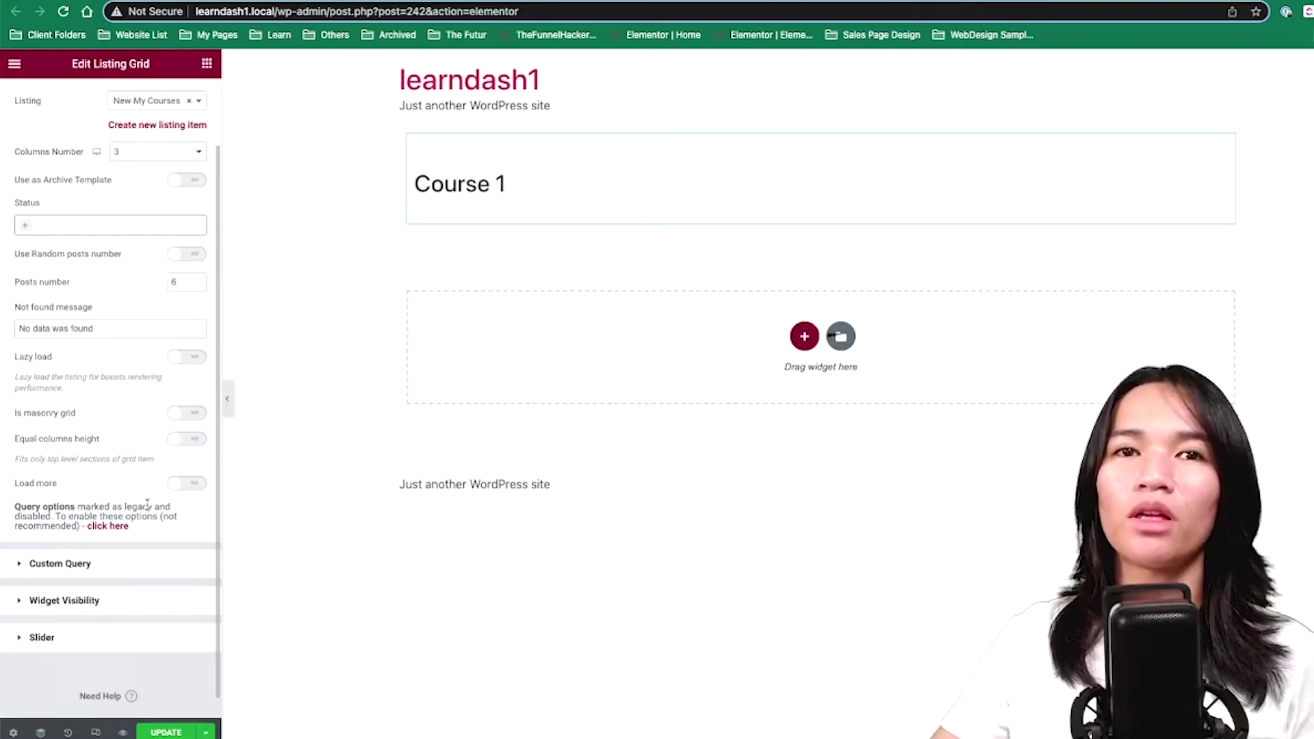
- Enable the Listing Grid's custom query with My Courses, update the page, and reload its live view
{"action": "left_click", "coordinate": [60, 563]}
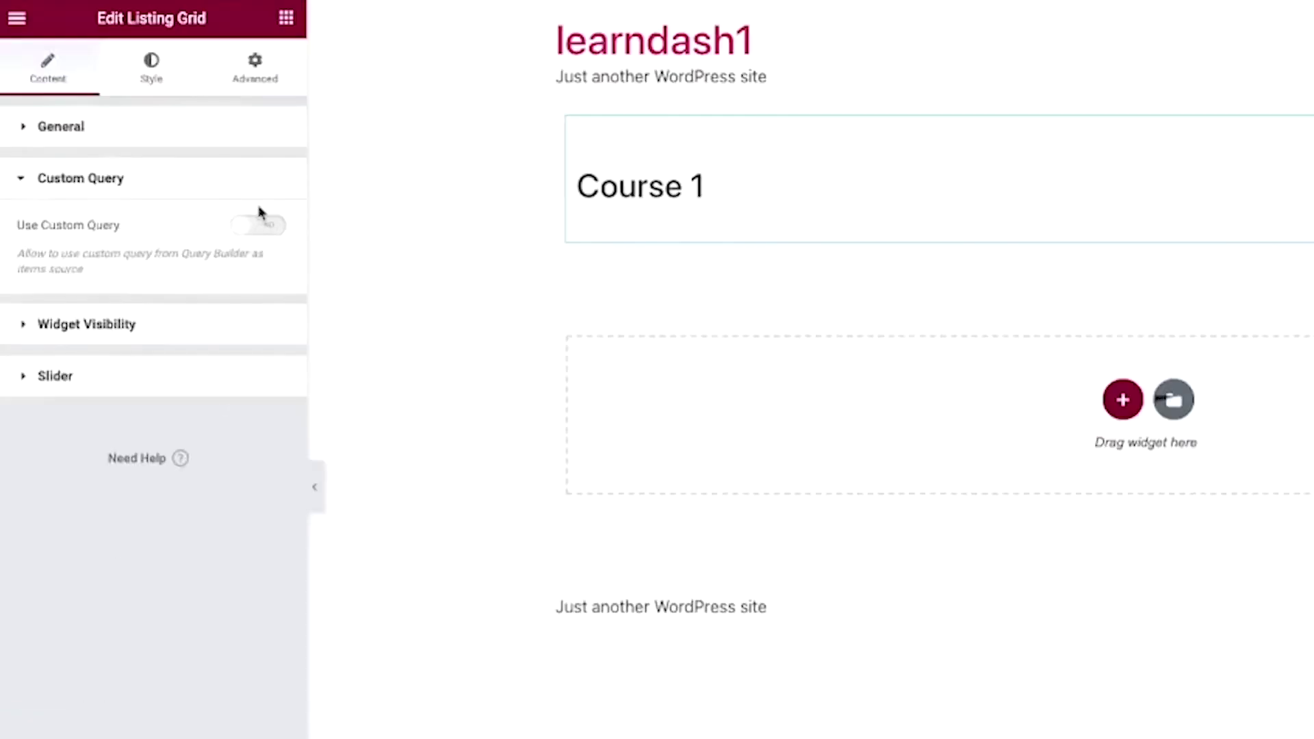
{"action": "left_click", "coordinate": [275, 232]}
{"action": "left_click", "coordinate": [258, 308]}
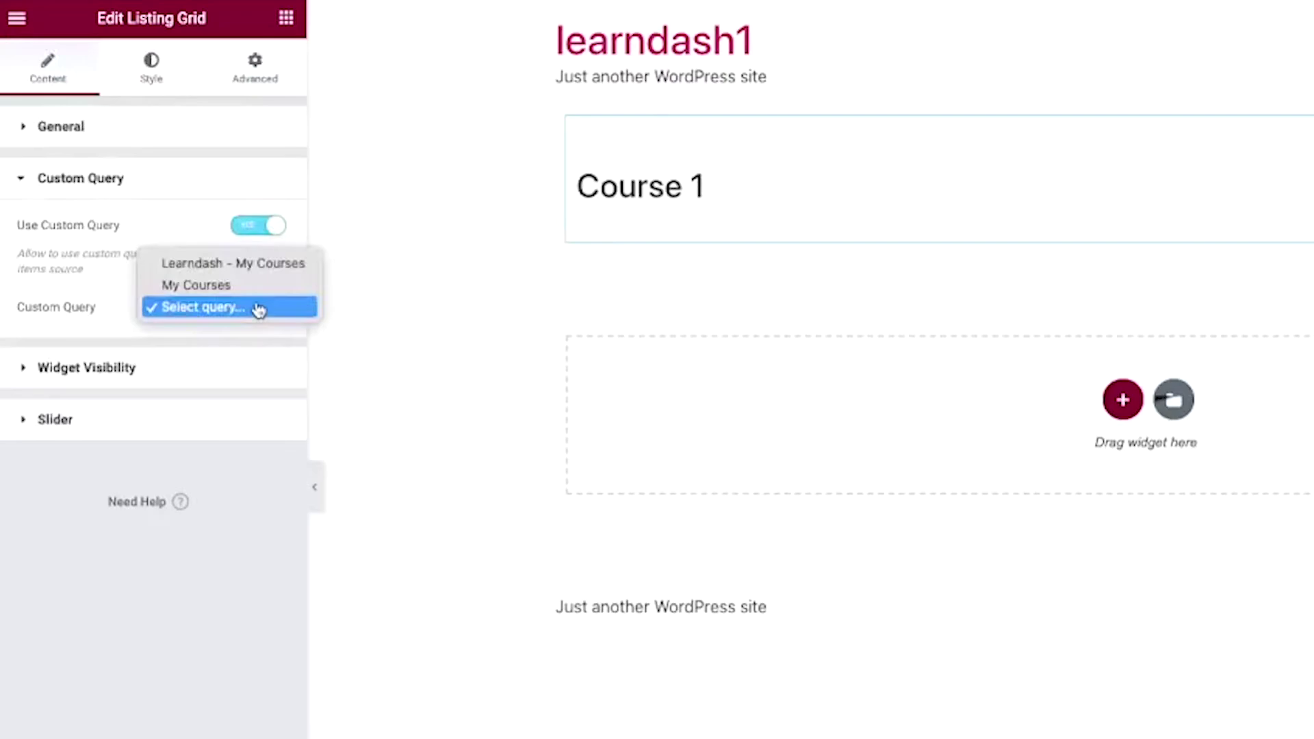
{"action": "left_click", "coordinate": [256, 293]}
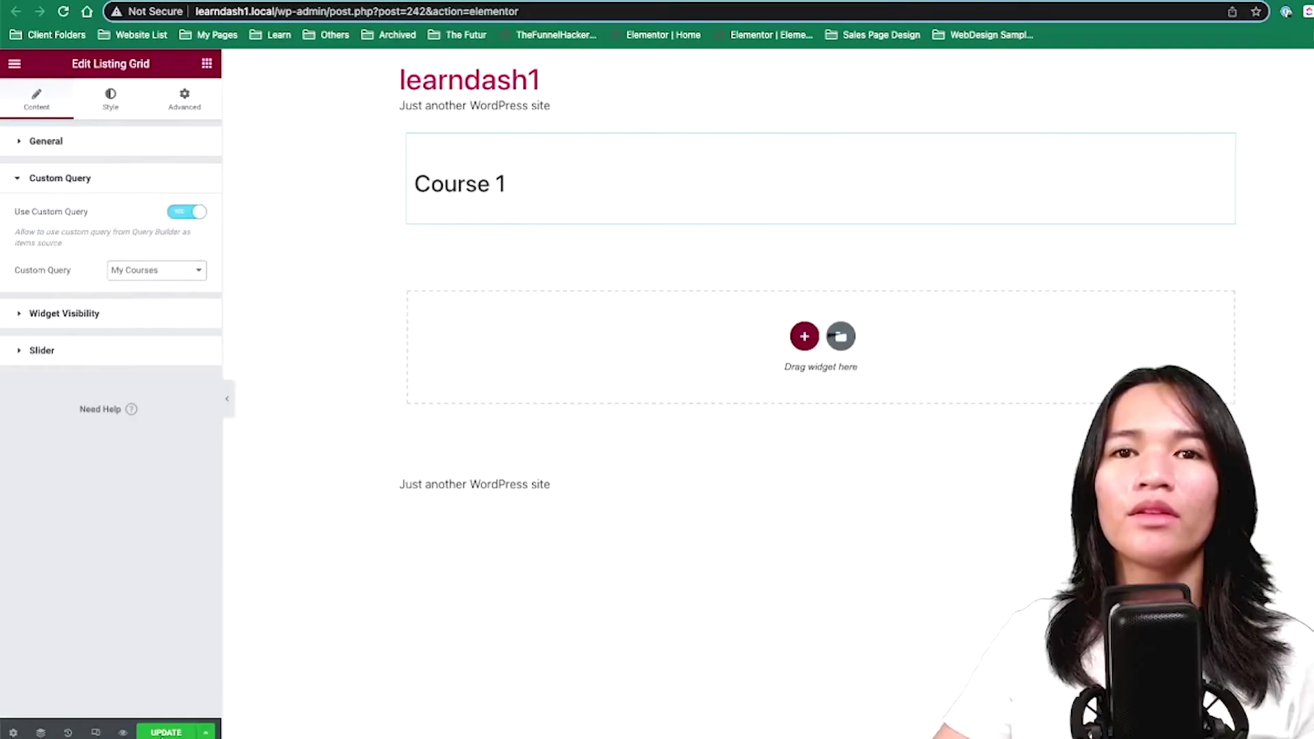
{"action": "left_click", "coordinate": [180, 731]}
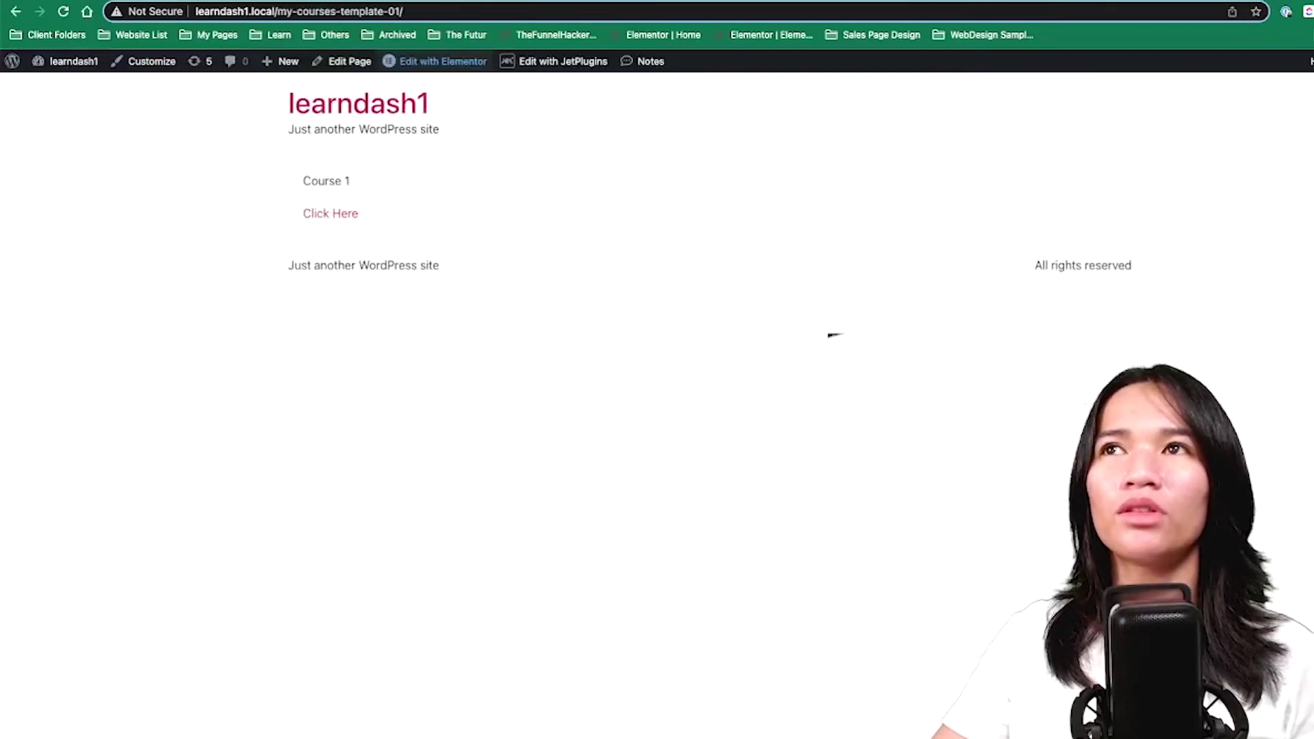
{"action": "key", "text": "super+r"}
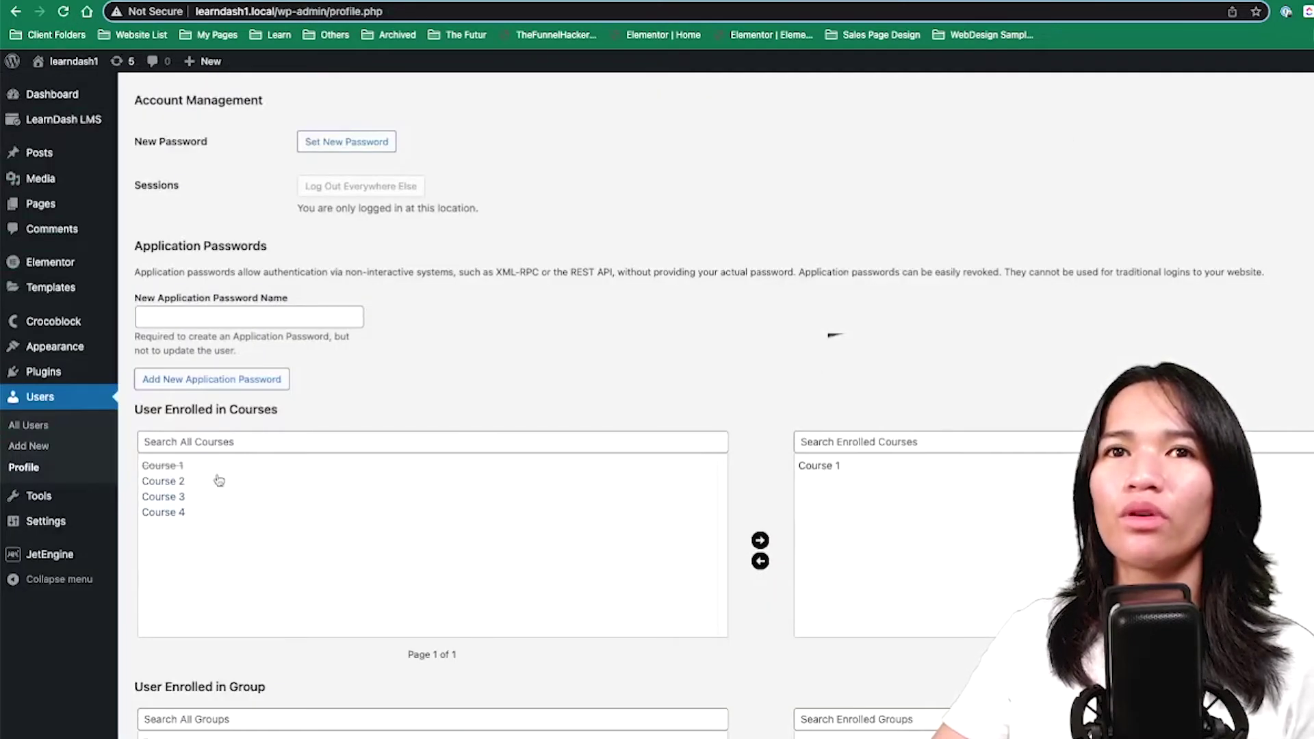
- Enroll the current user in Course 2 by updating the profile, and reload the live my-courses-template-01 page
{"action": "left_click", "coordinate": [206, 482]}
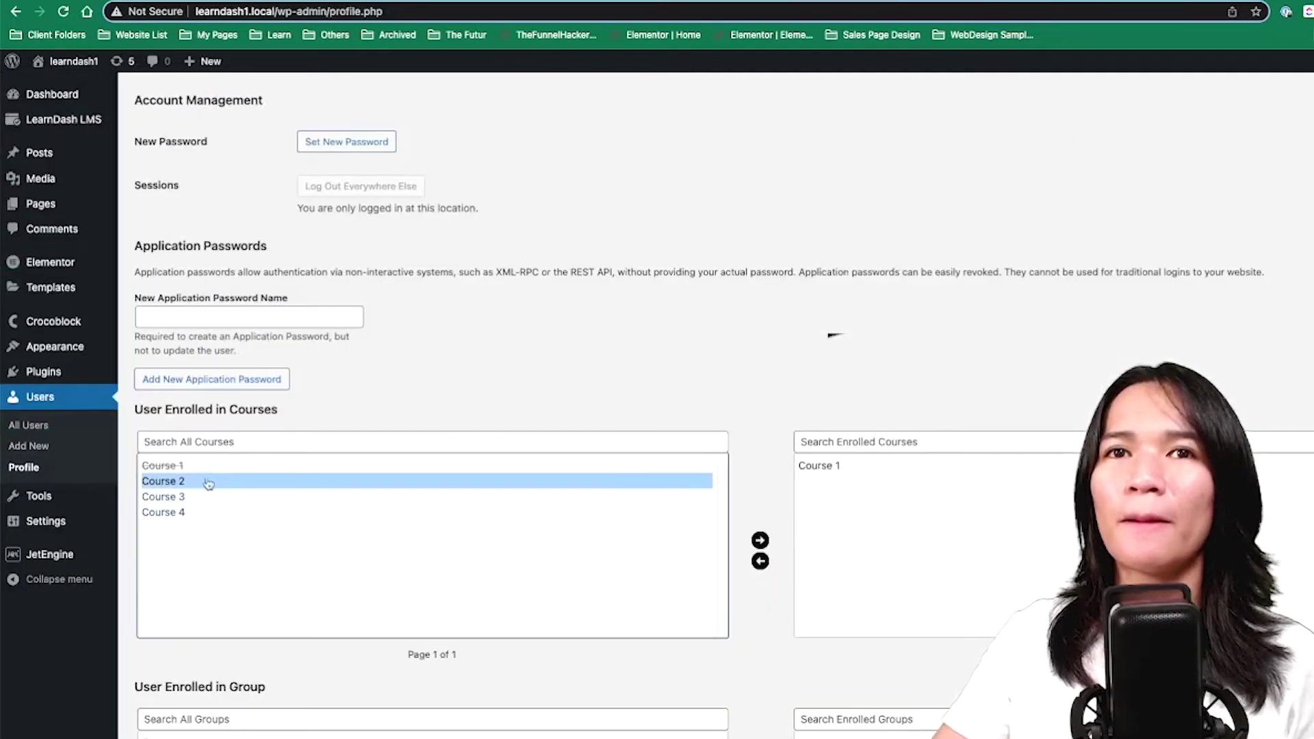
{"action": "left_click", "coordinate": [760, 540]}
{"action": "scroll", "coordinate": [760, 488], "scroll_direction": "down", "scroll_amount": 8}
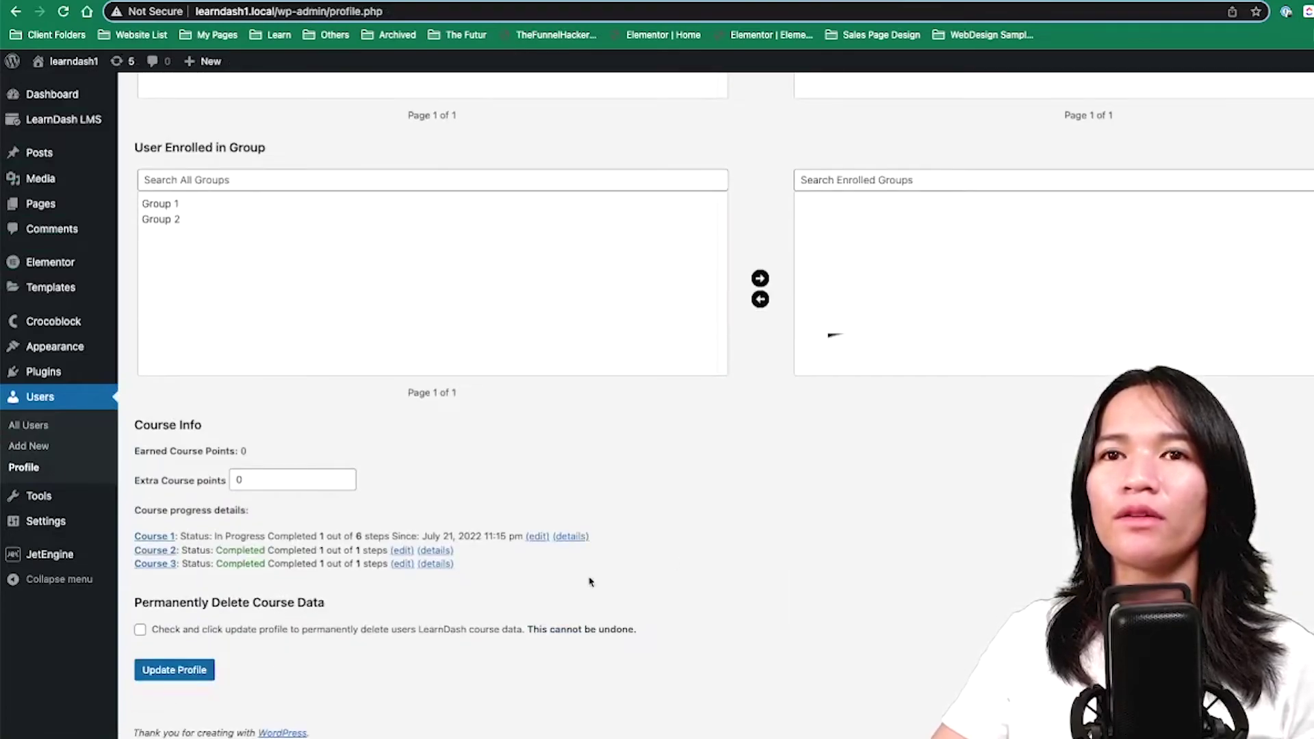
{"action": "left_click", "coordinate": [179, 677]}
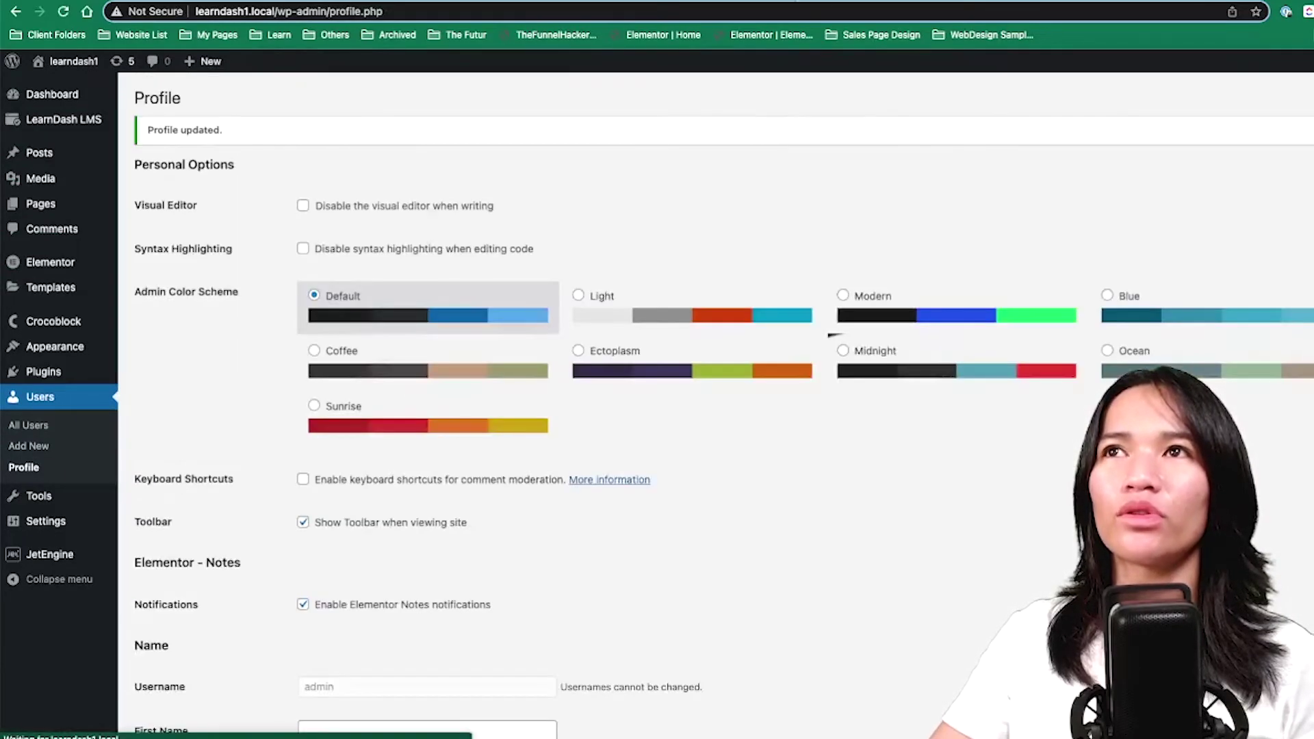
{"action": "left_click", "coordinate": [845, 3]}
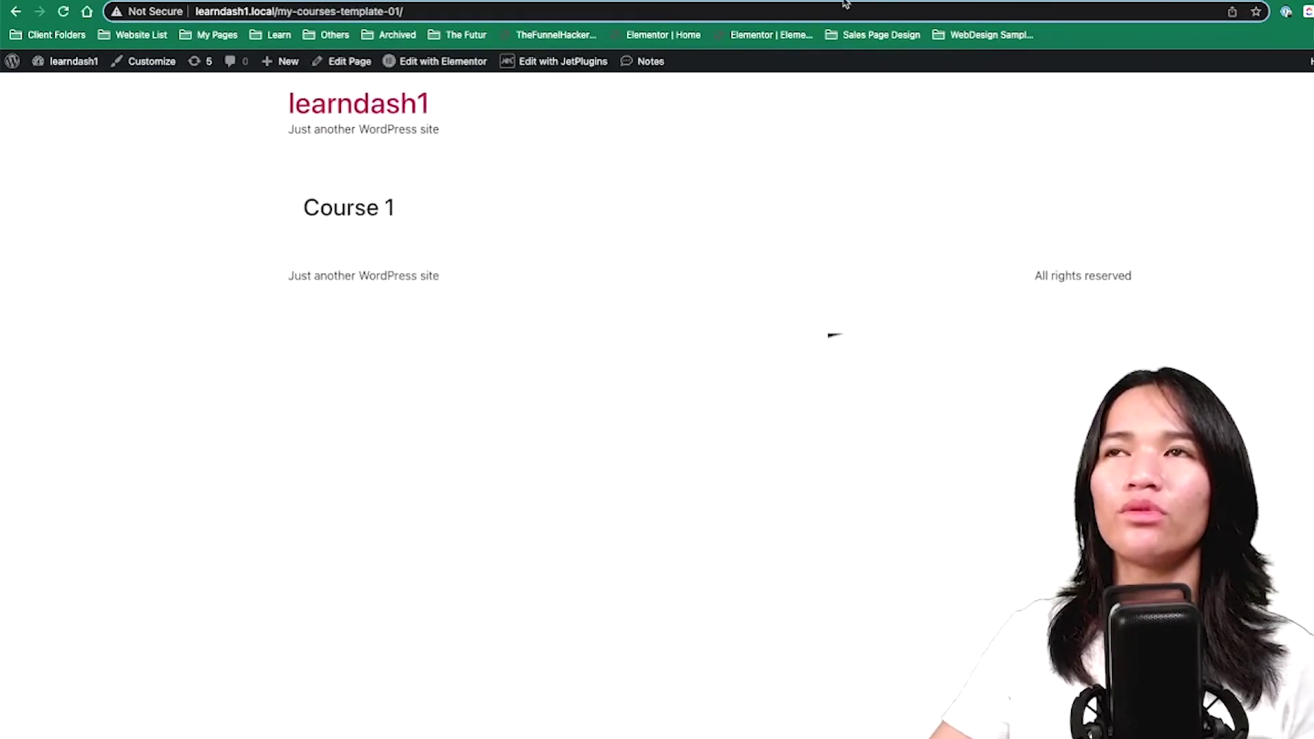
{"action": "left_click", "coordinate": [63, 12]}
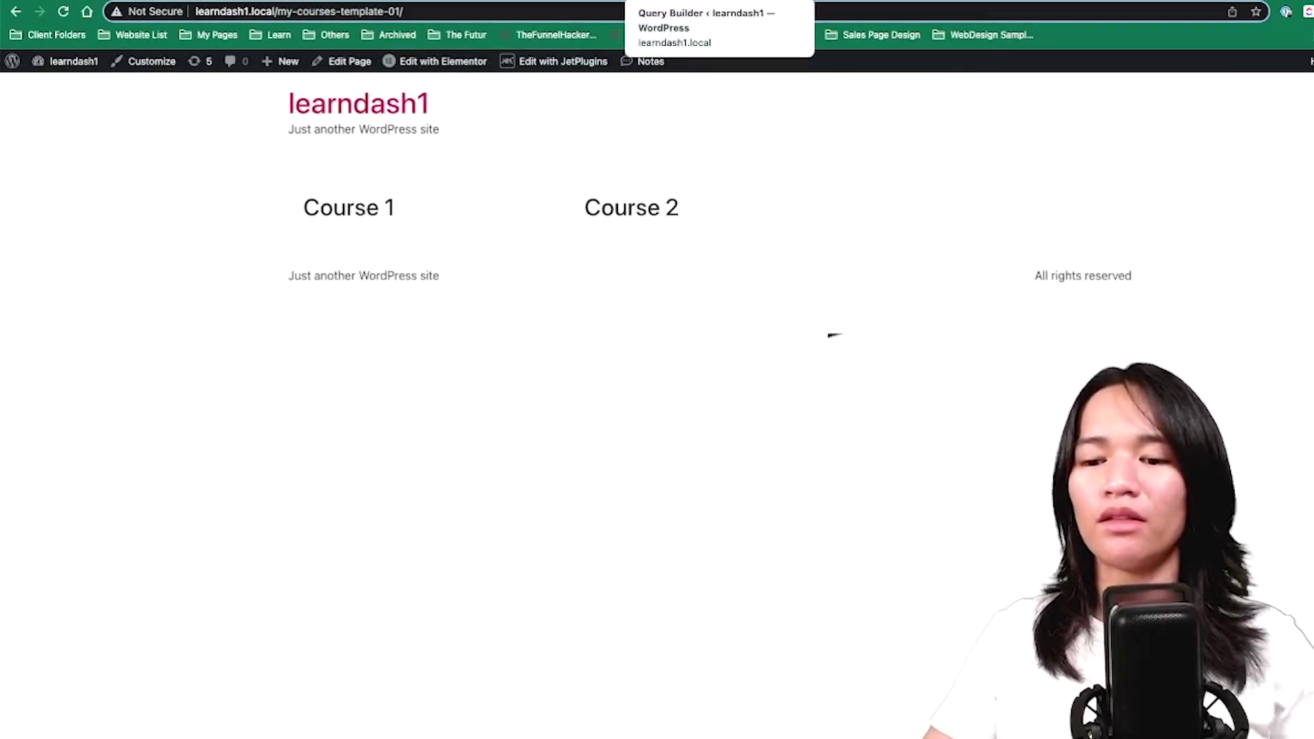
- Switch to the listing template's Elementor editor and add a Dynamic Field below the title with Post ID as its object field
{"action": "left_click", "coordinate": [684, 1]}
{"action": "key", "text": "ctrl+Tab"}
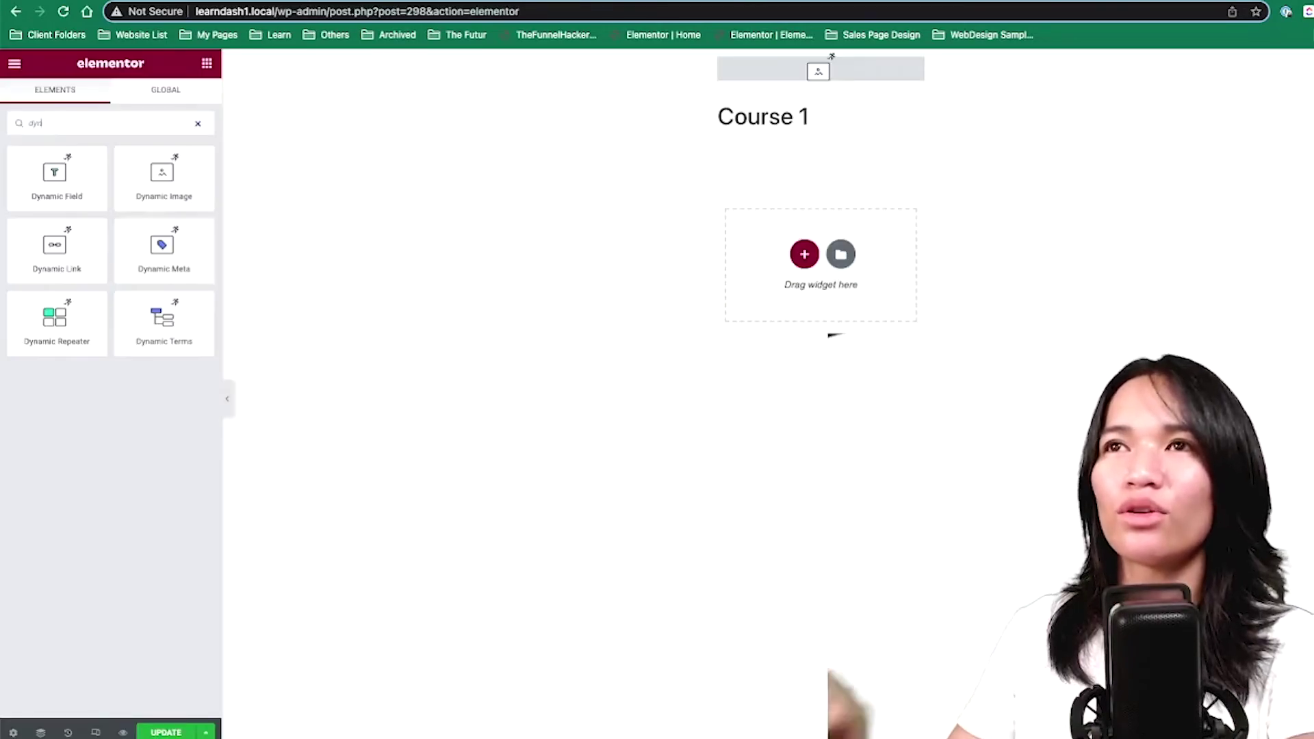
{"action": "left_click_drag", "start_coordinate": [64, 184], "coordinate": [755, 137]}
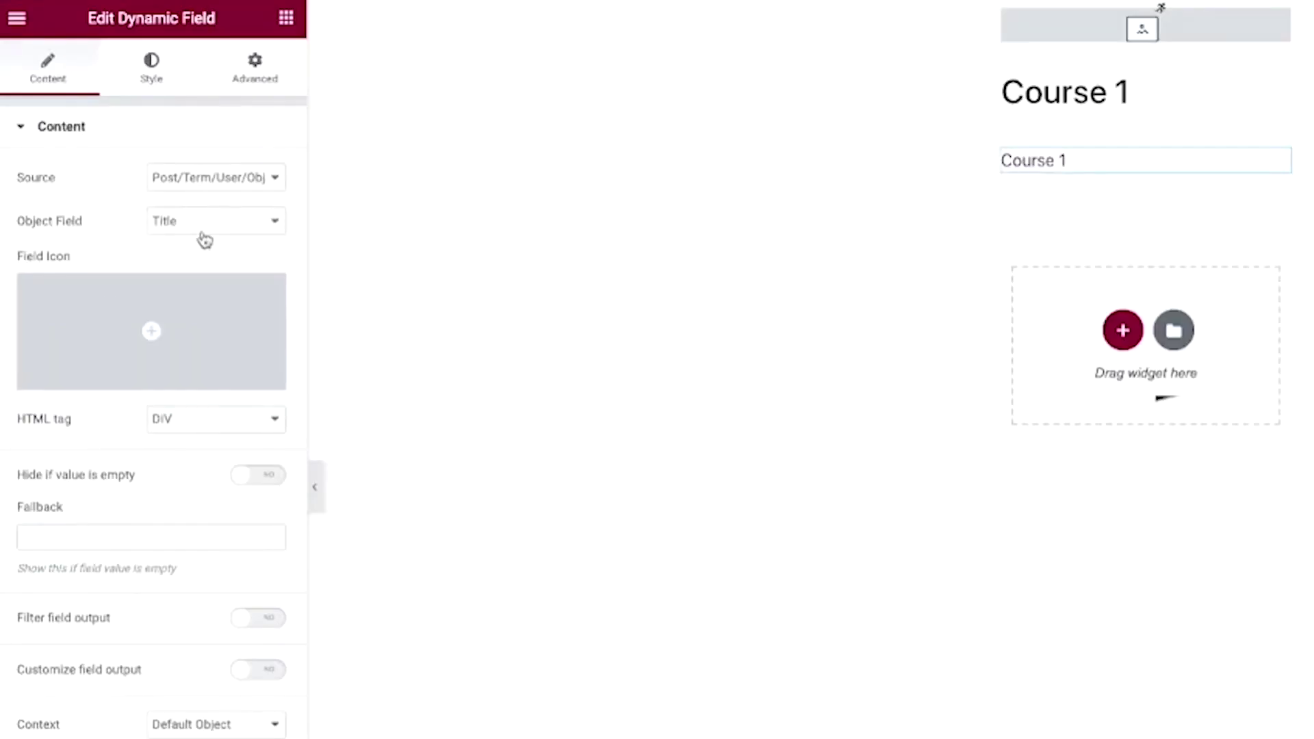
{"action": "left_click", "coordinate": [205, 233]}
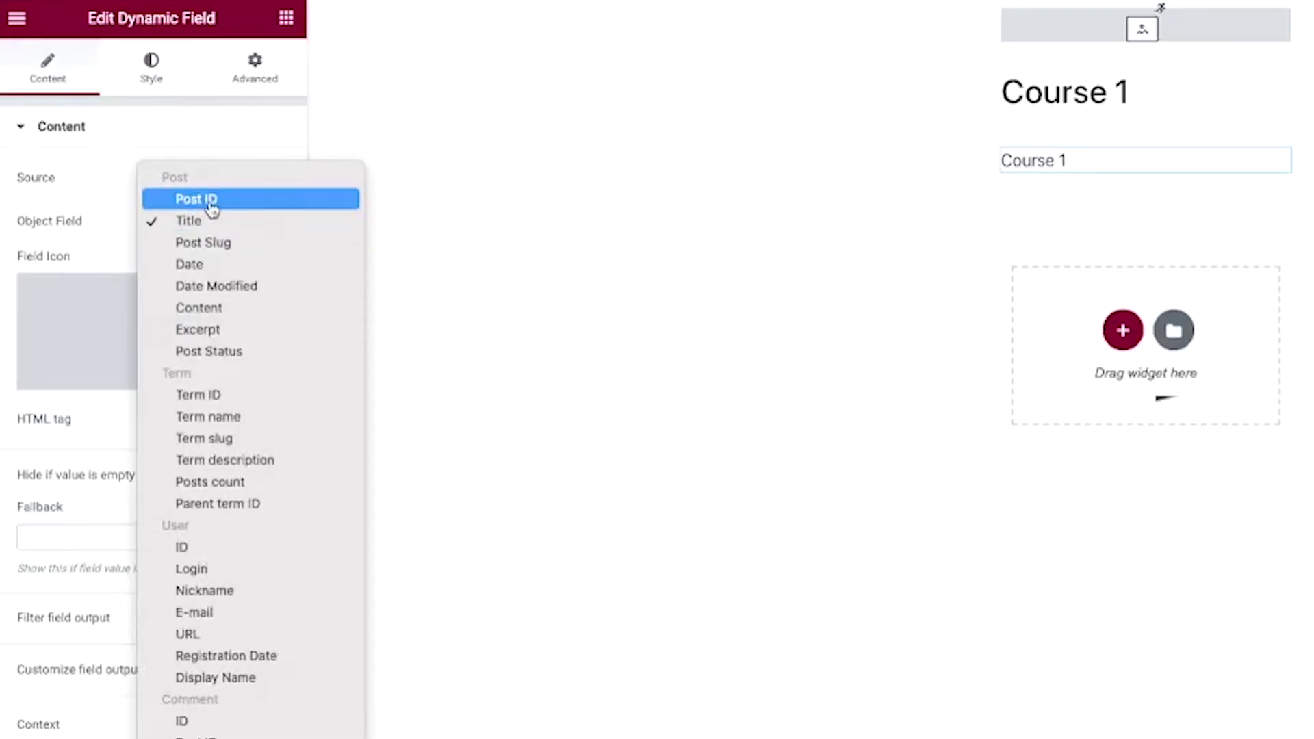
{"action": "left_click", "coordinate": [212, 200]}
- Enable filtering of the Dynamic Field's output with the Get post/page link callback, and turn on customized field output
{"action": "left_click", "coordinate": [258, 619]}
{"action": "scroll", "coordinate": [256, 520], "scroll_direction": "down", "scroll_amount": 3}
{"action": "left_click", "coordinate": [273, 435]}
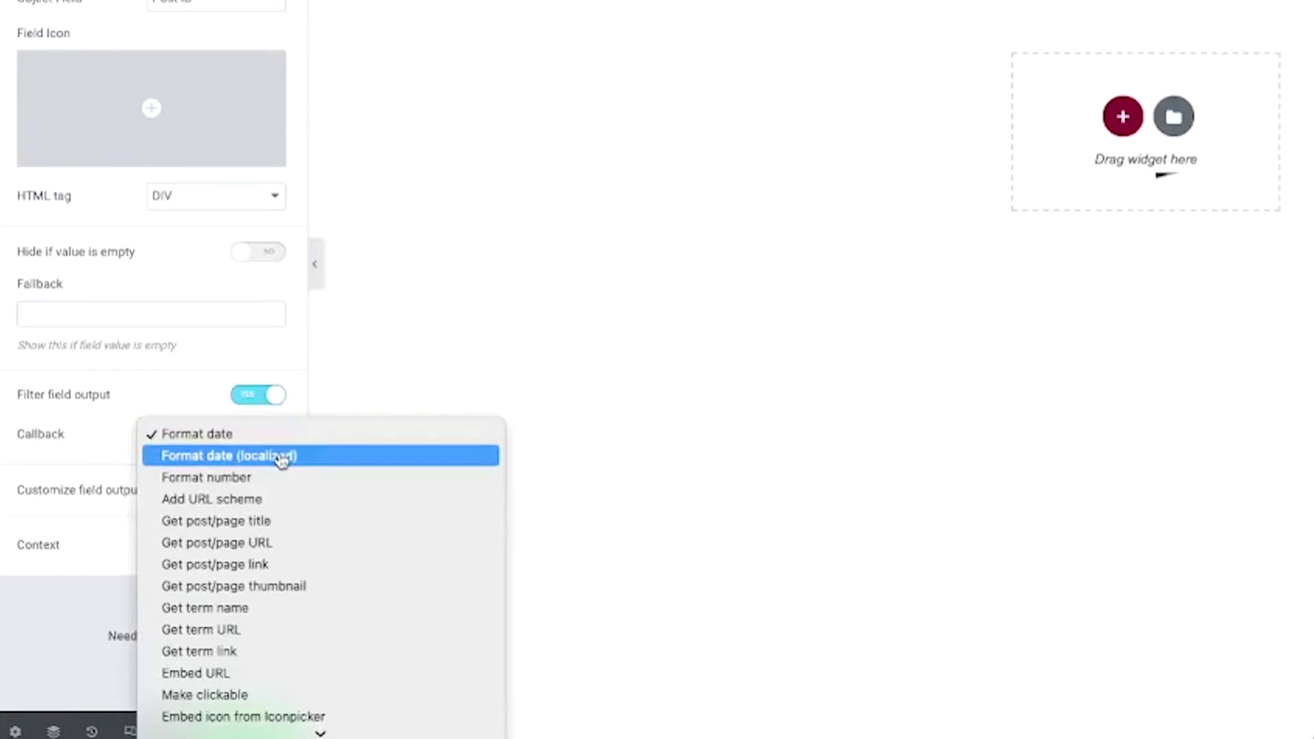
{"action": "left_click", "coordinate": [338, 563]}
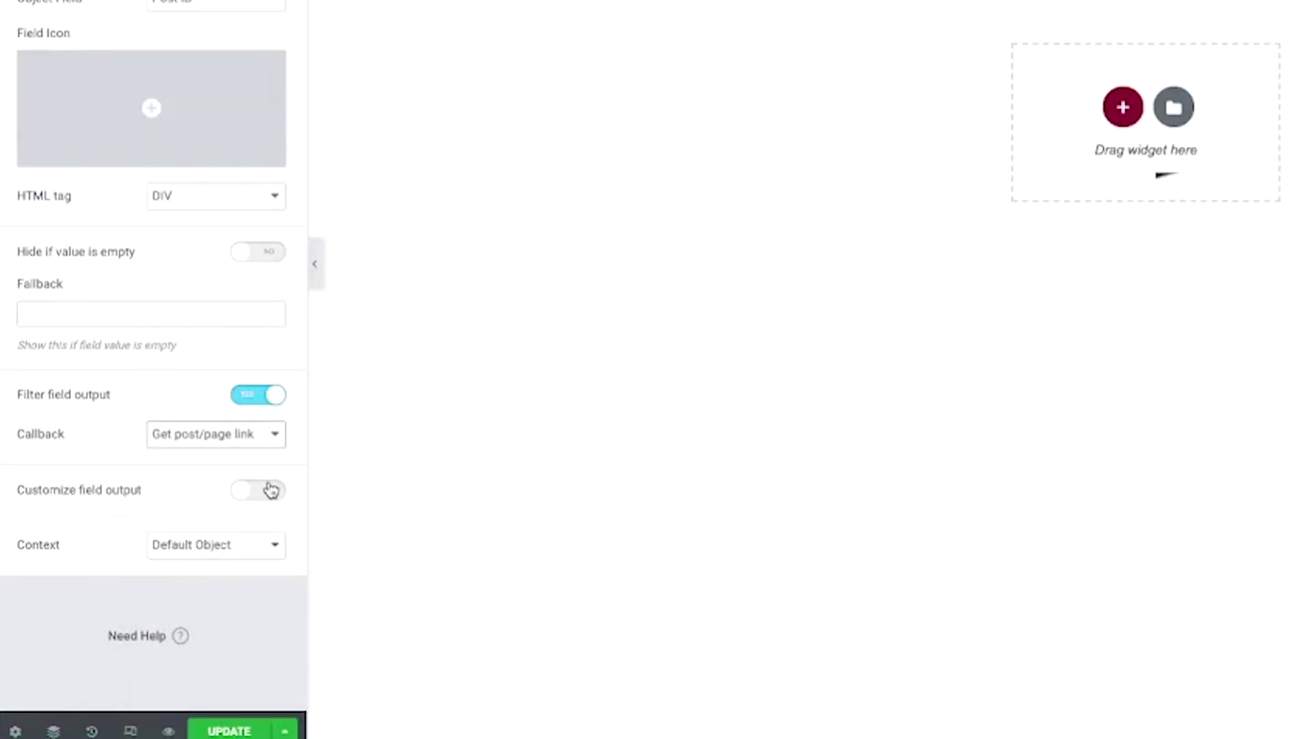
{"action": "left_click", "coordinate": [271, 490]}
{"action": "scroll", "coordinate": [270, 490], "scroll_direction": "down", "scroll_amount": 3}
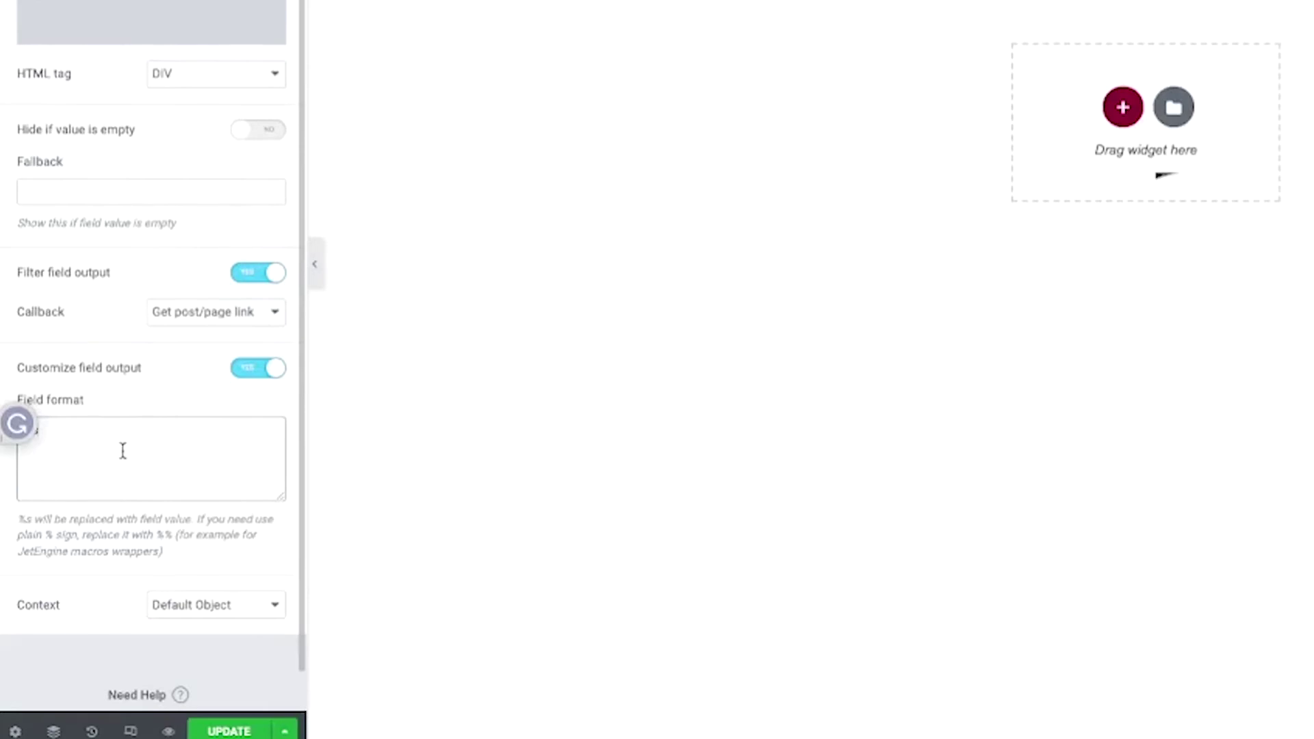
- Try the Embed URL callback for the Dynamic Field and replace it with Get post/page URL
{"action": "left_click", "coordinate": [179, 314]}
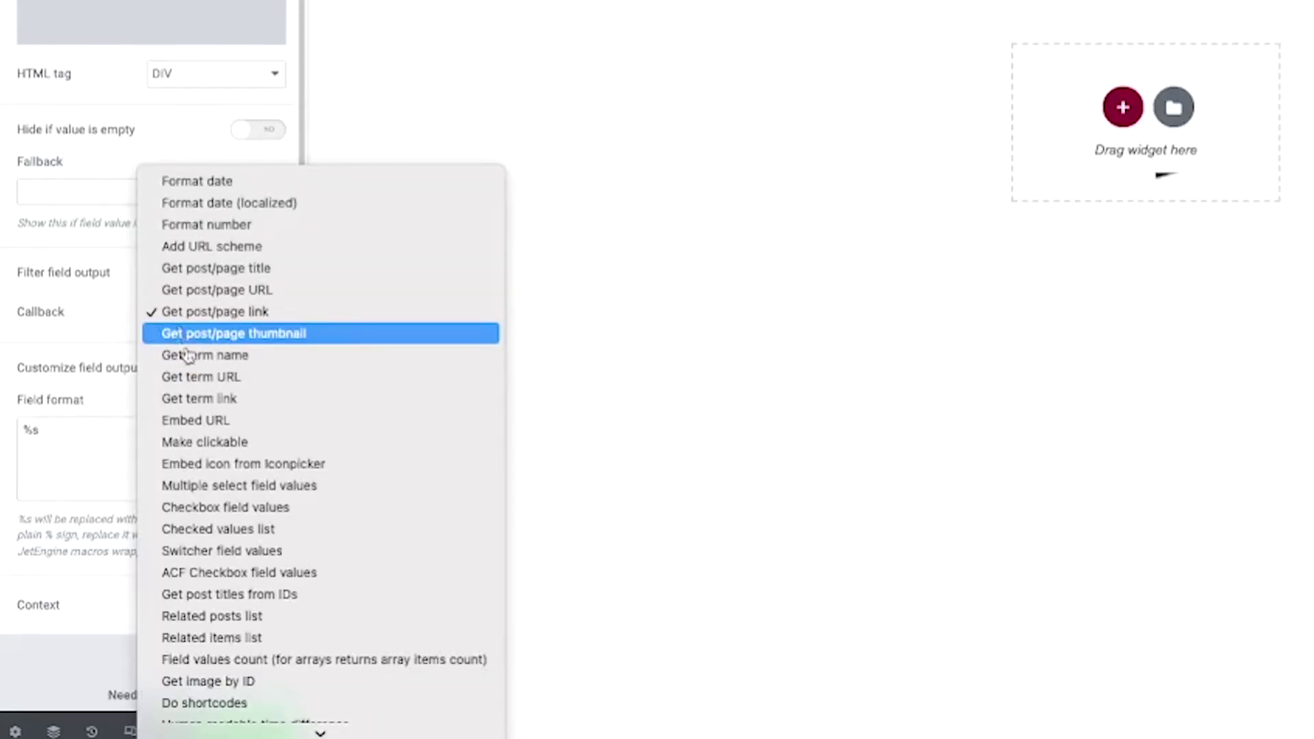
{"action": "left_click", "coordinate": [226, 425]}
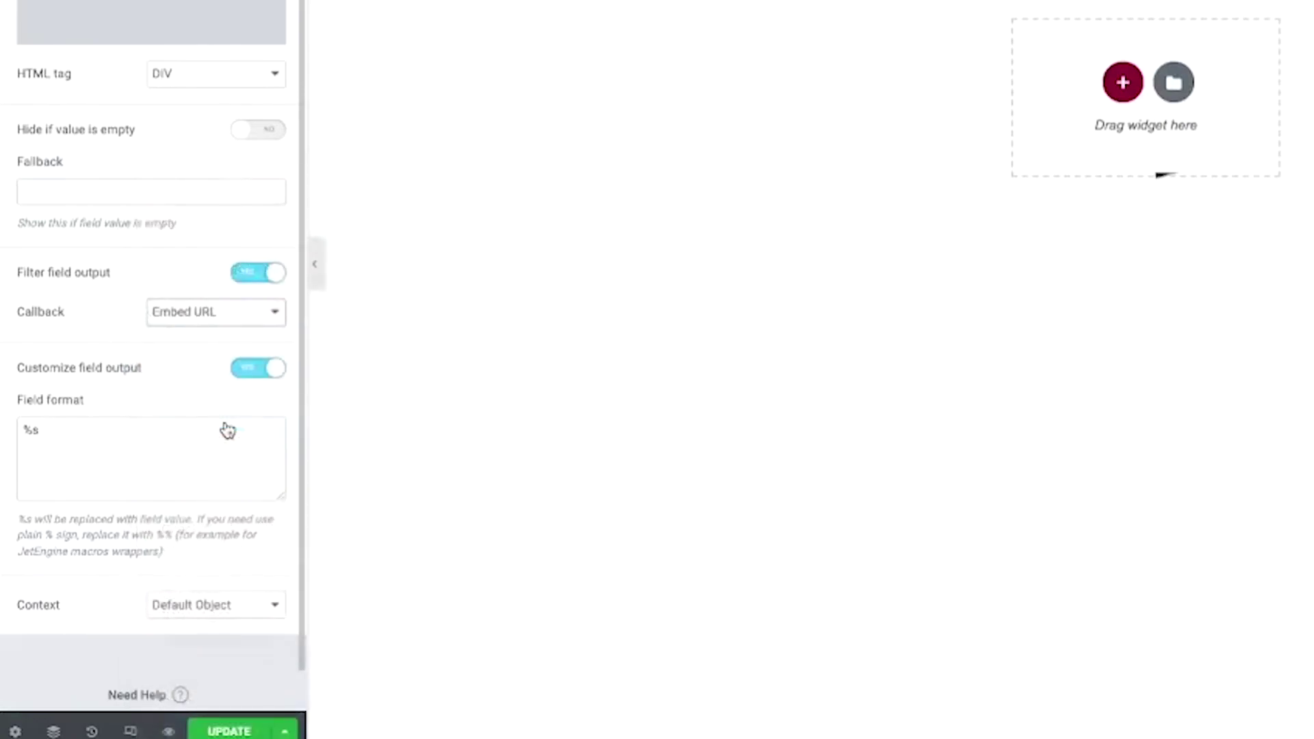
{"action": "left_click", "coordinate": [214, 328]}
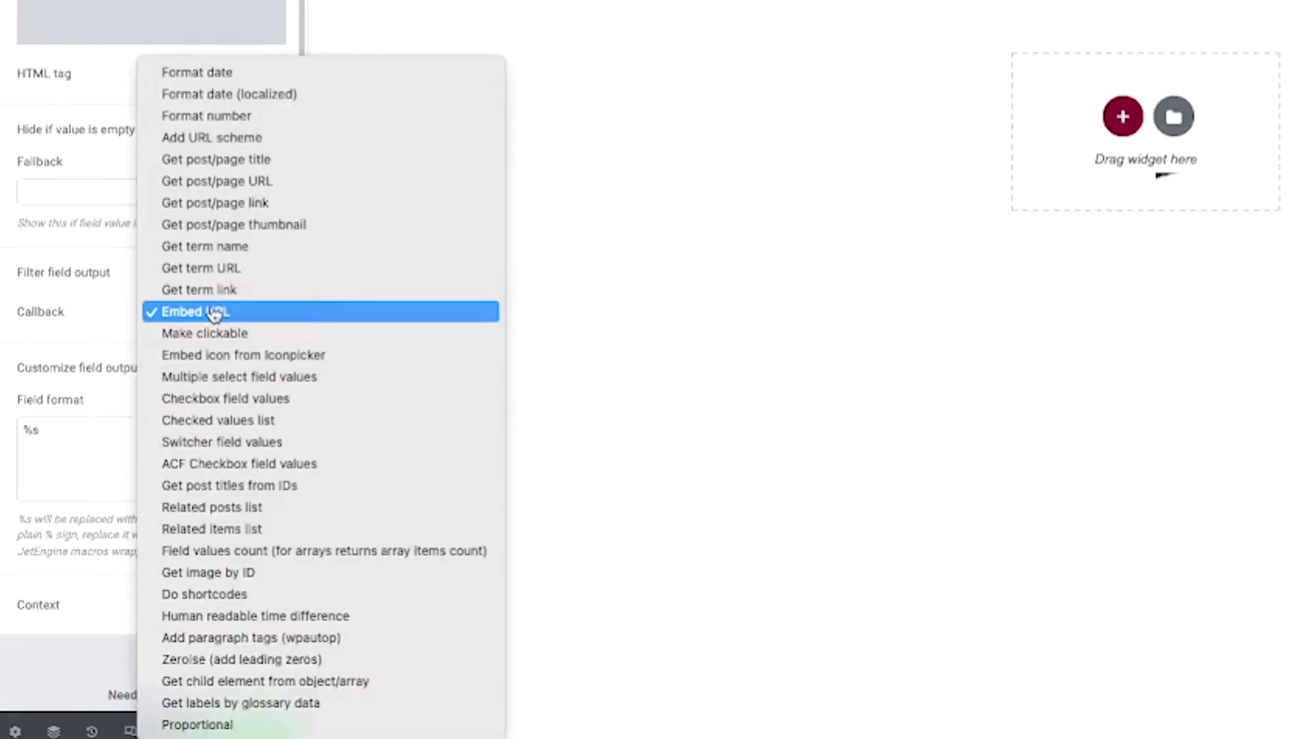
{"action": "left_click", "coordinate": [233, 182]}
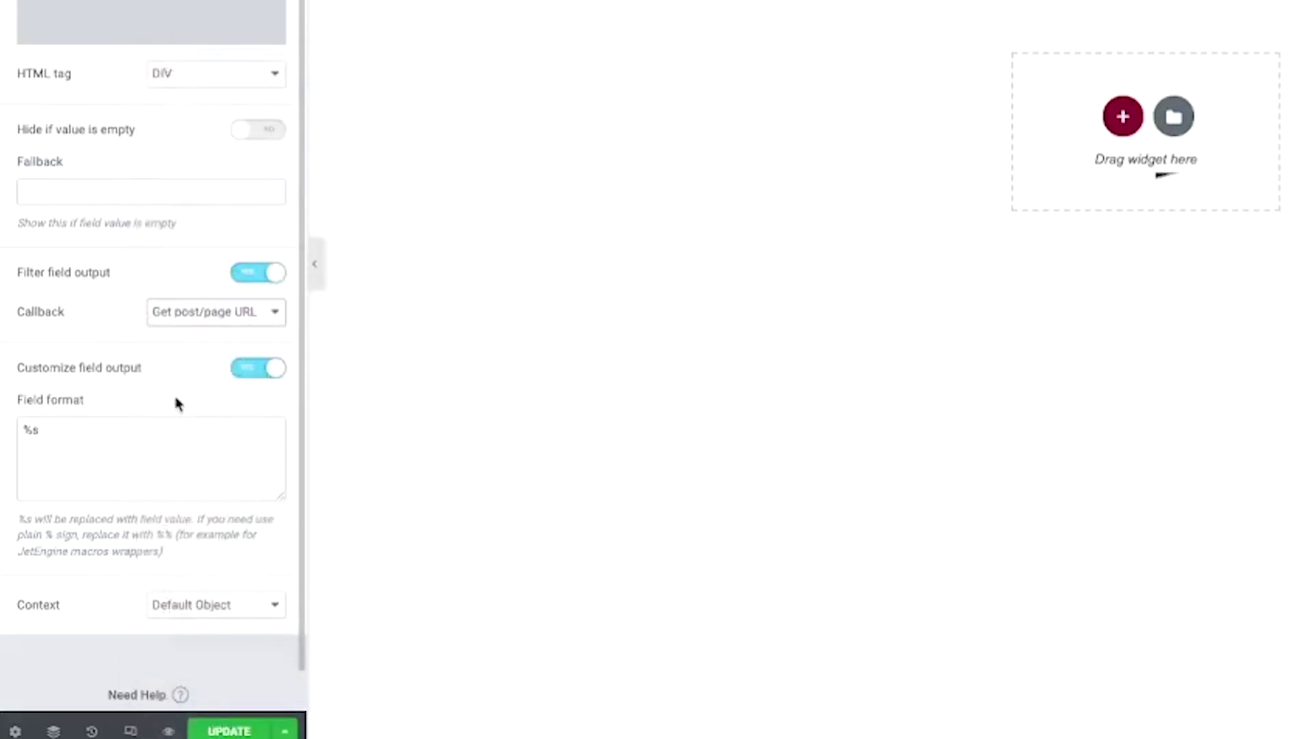
- Set the Dynamic Field's format to <a href="%s">Click Here</a> and update the listing template
{"action": "left_click", "coordinate": [136, 434]}
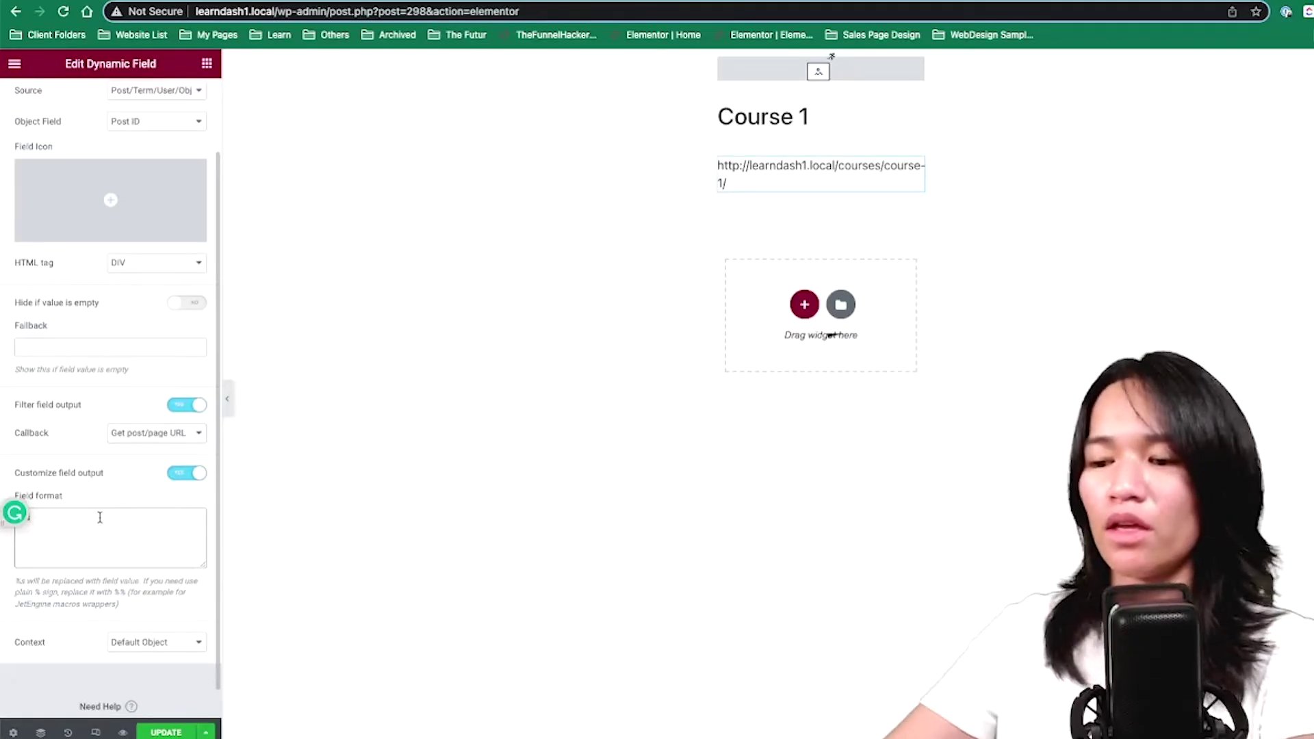
{"action": "type", "text": "a>"}
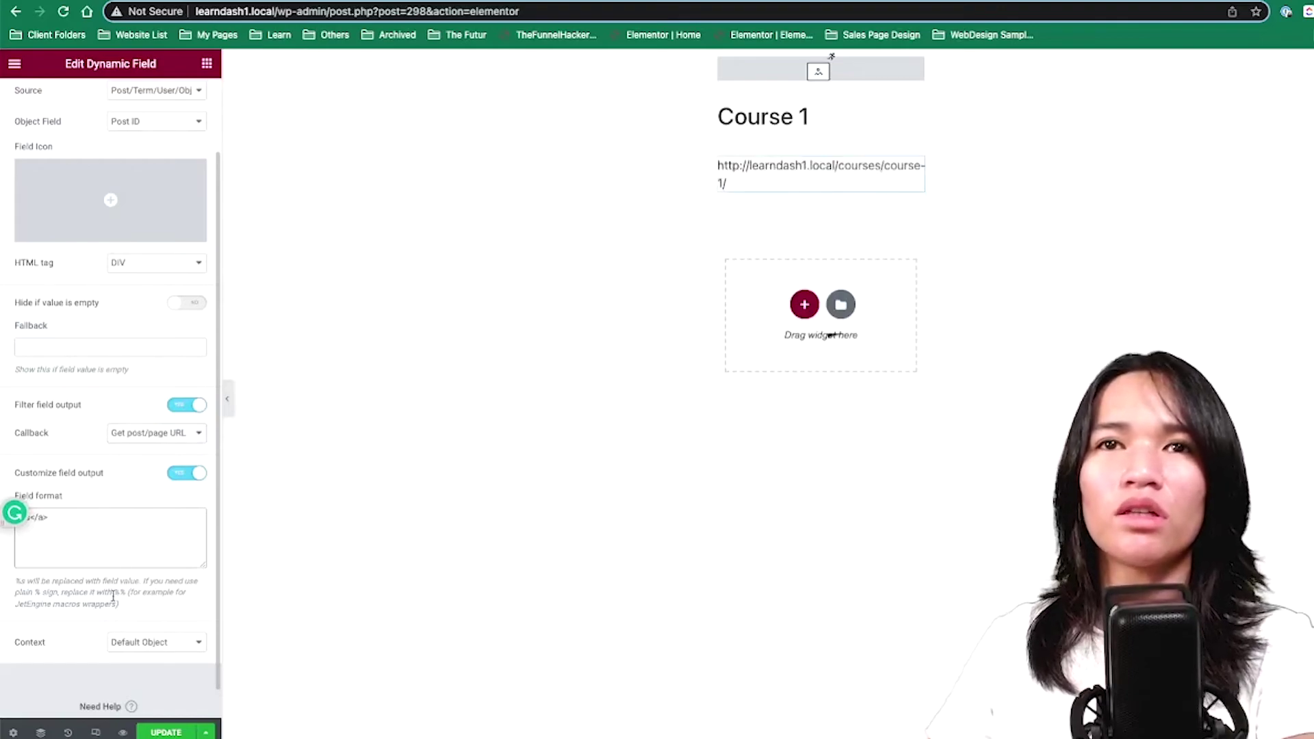
{"action": "left_click_drag", "start_coordinate": [218, 538], "coordinate": [425, 531]}
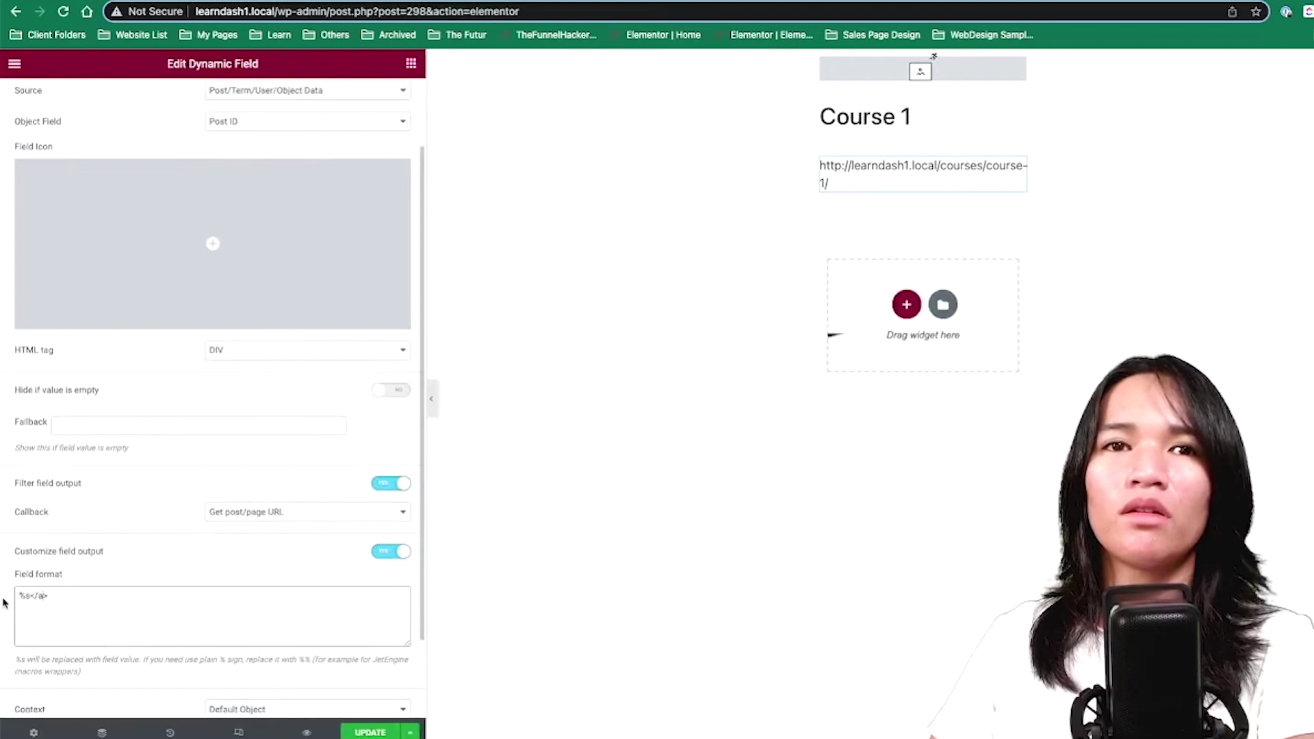
{"action": "left_click", "coordinate": [19, 596]}
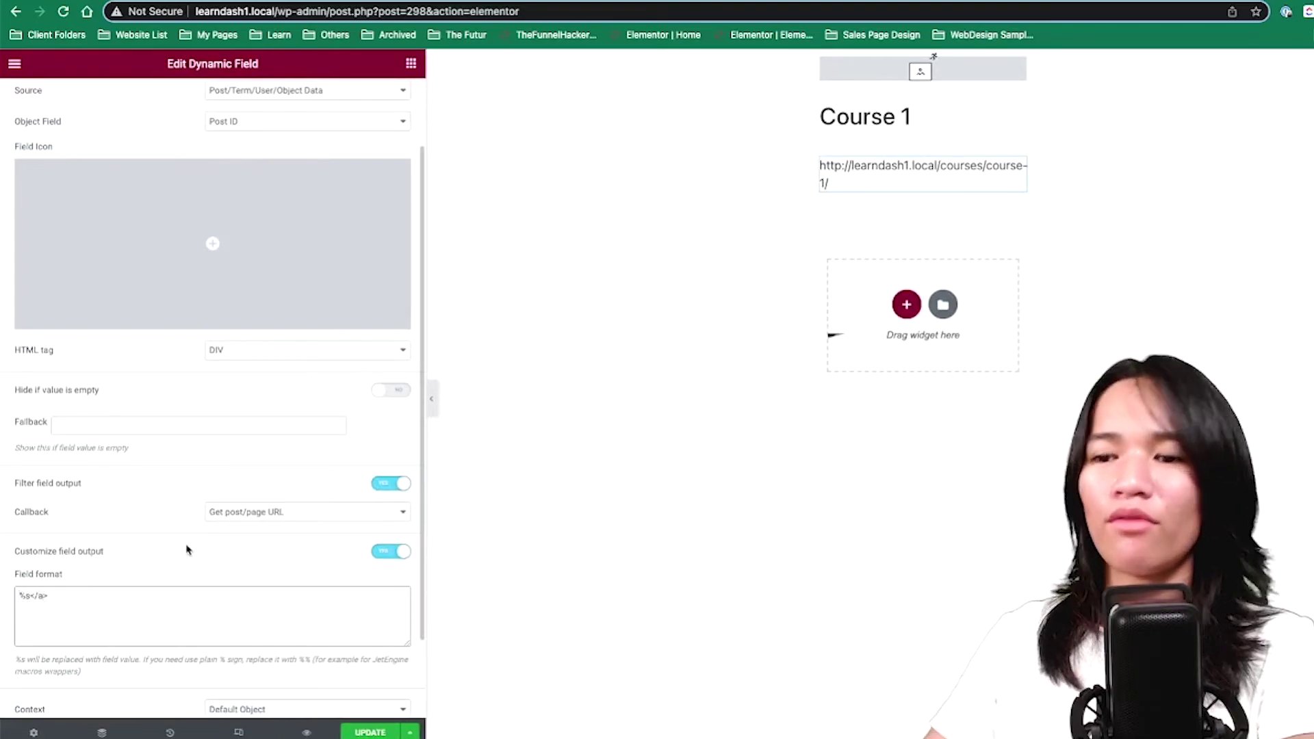
{"action": "type", "text": "<a>"}
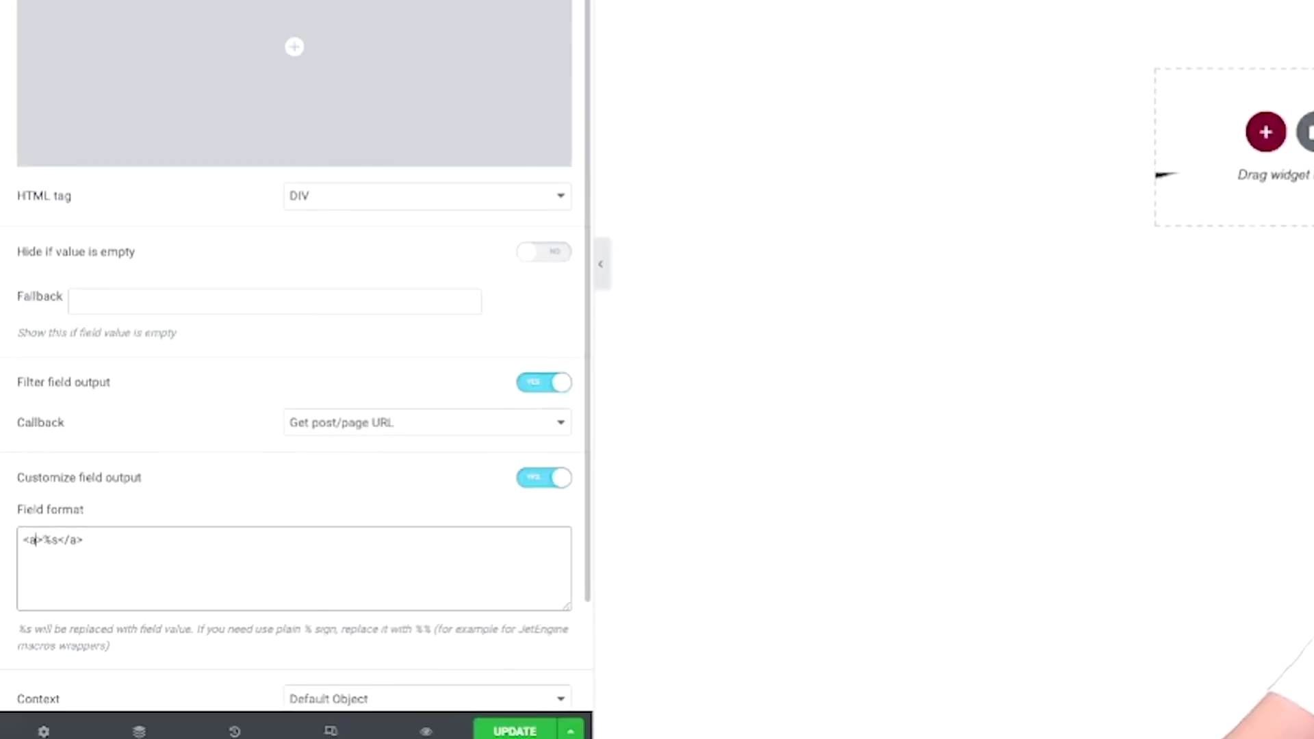
{"action": "type", "text": " href=\""}
{"action": "key", "text": "Right"}
{"action": "key", "text": "Right"}
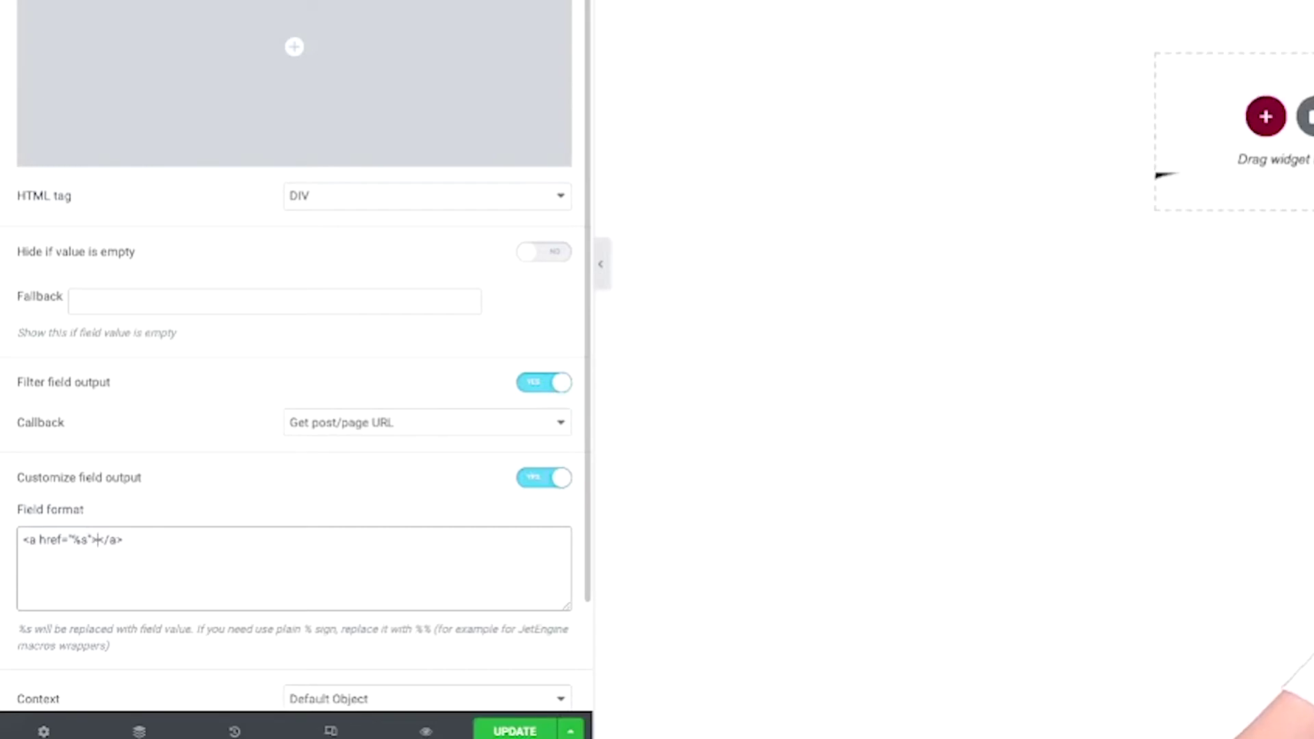
{"action": "type", "text": "lick Here"}
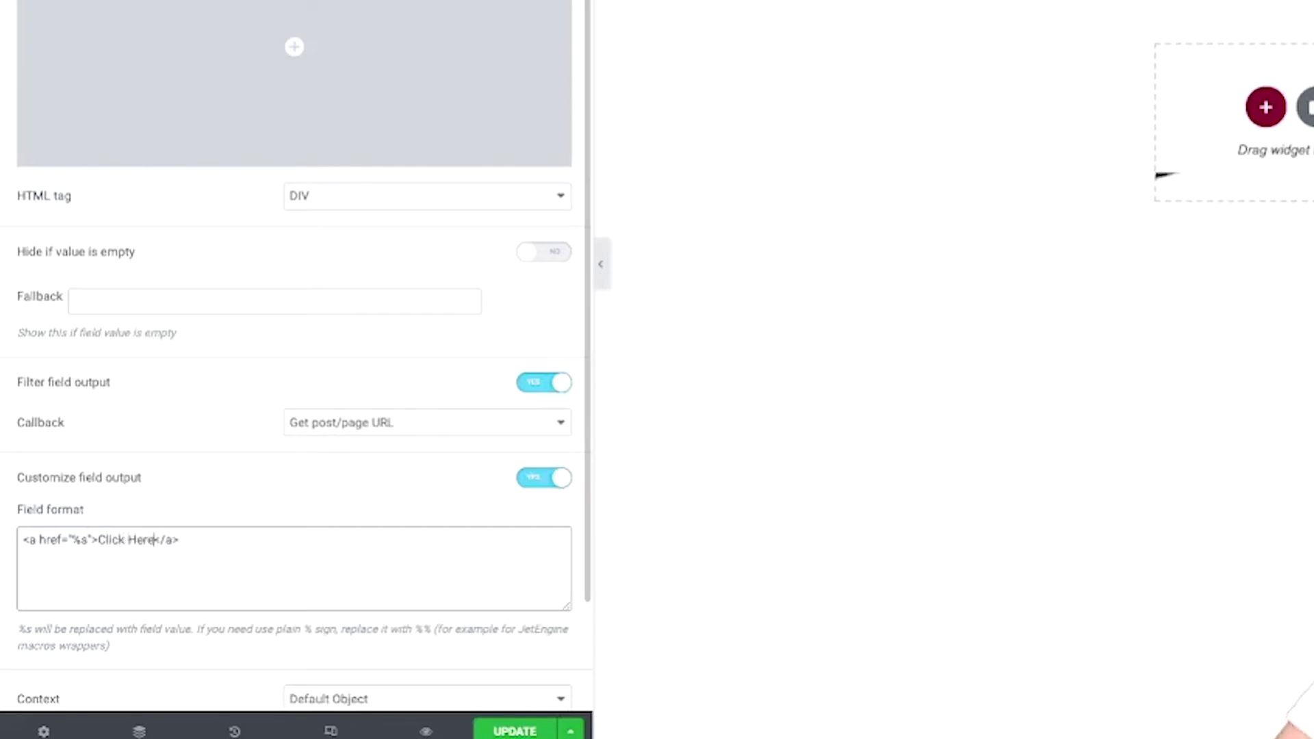
{"action": "left_click", "coordinate": [506, 731]}
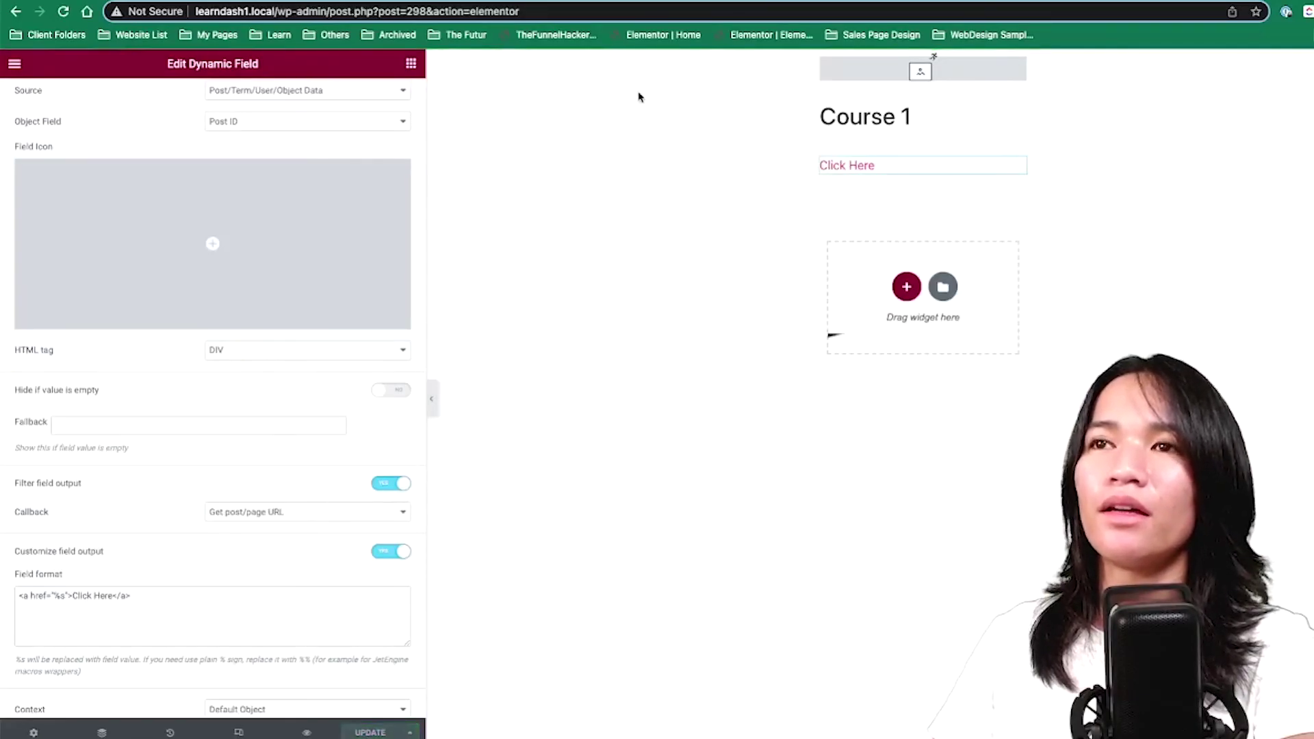
- Reload the live my-courses-template-01 page and test the Click Here links of Course 2 and Course 1, returning to the listing each time
{"action": "left_click", "coordinate": [696, 3]}
{"action": "left_click", "coordinate": [491, 6]}
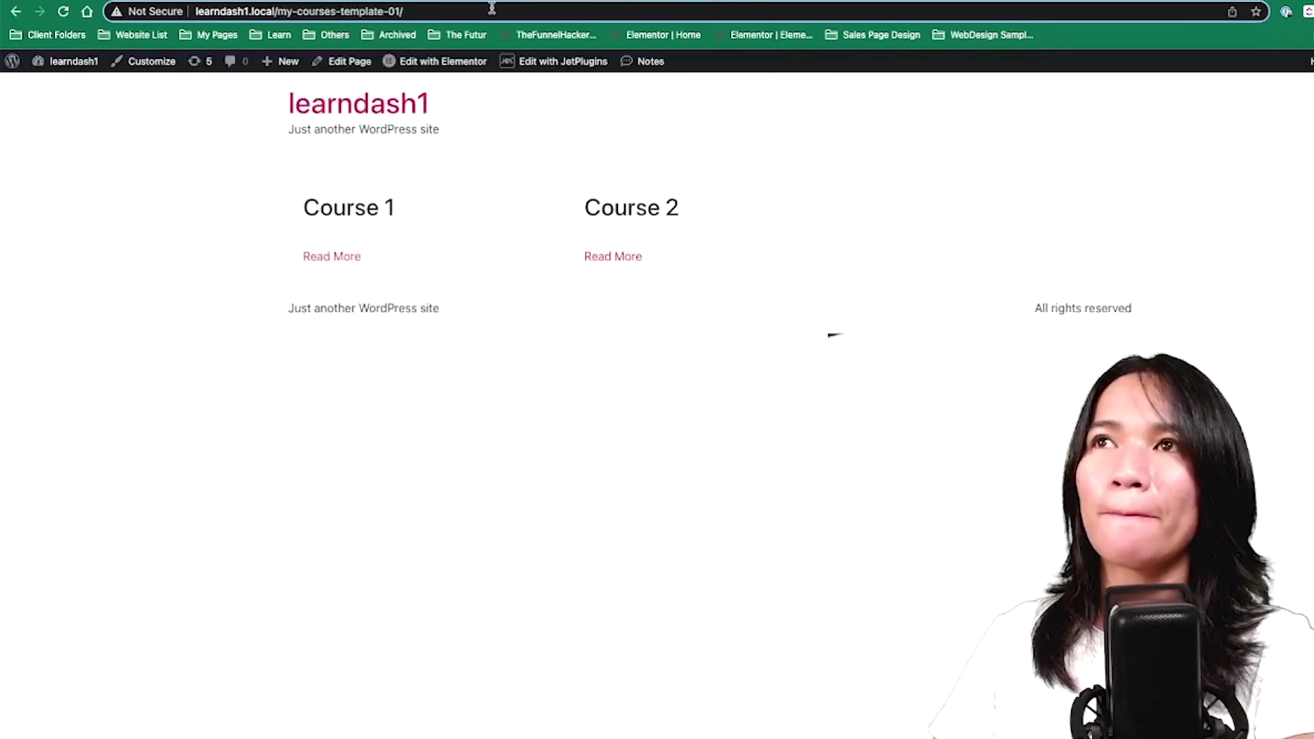
{"action": "left_click", "coordinate": [64, 12]}
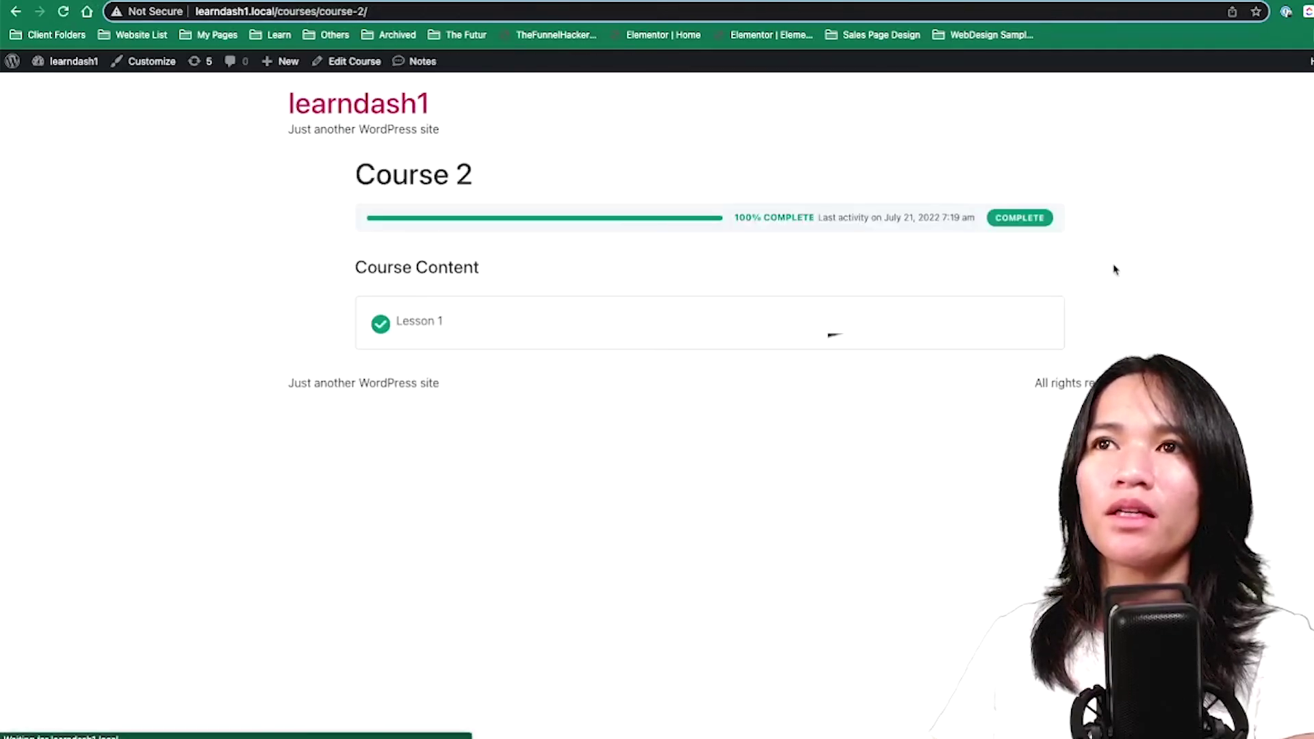
{"action": "key", "text": "super+bracketleft"}
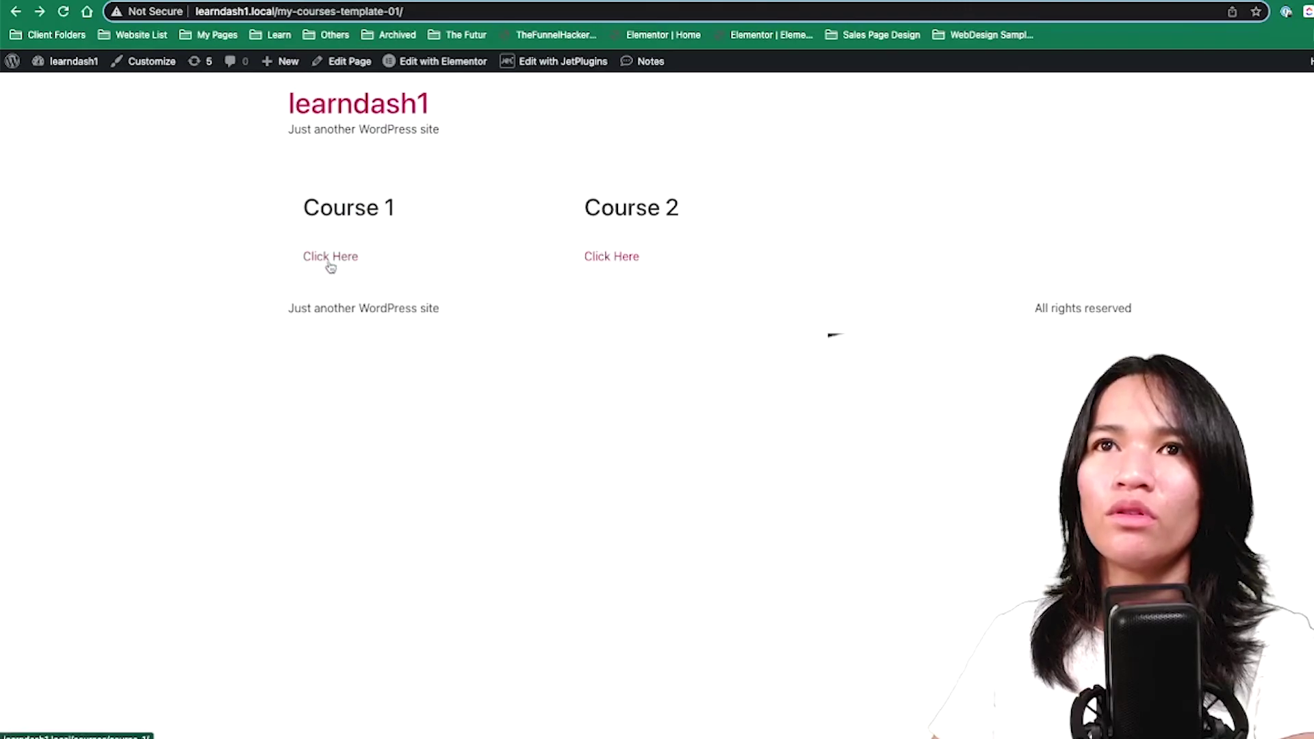
{"action": "left_click", "coordinate": [327, 259]}
{"action": "key", "text": "super+bracketleft"}
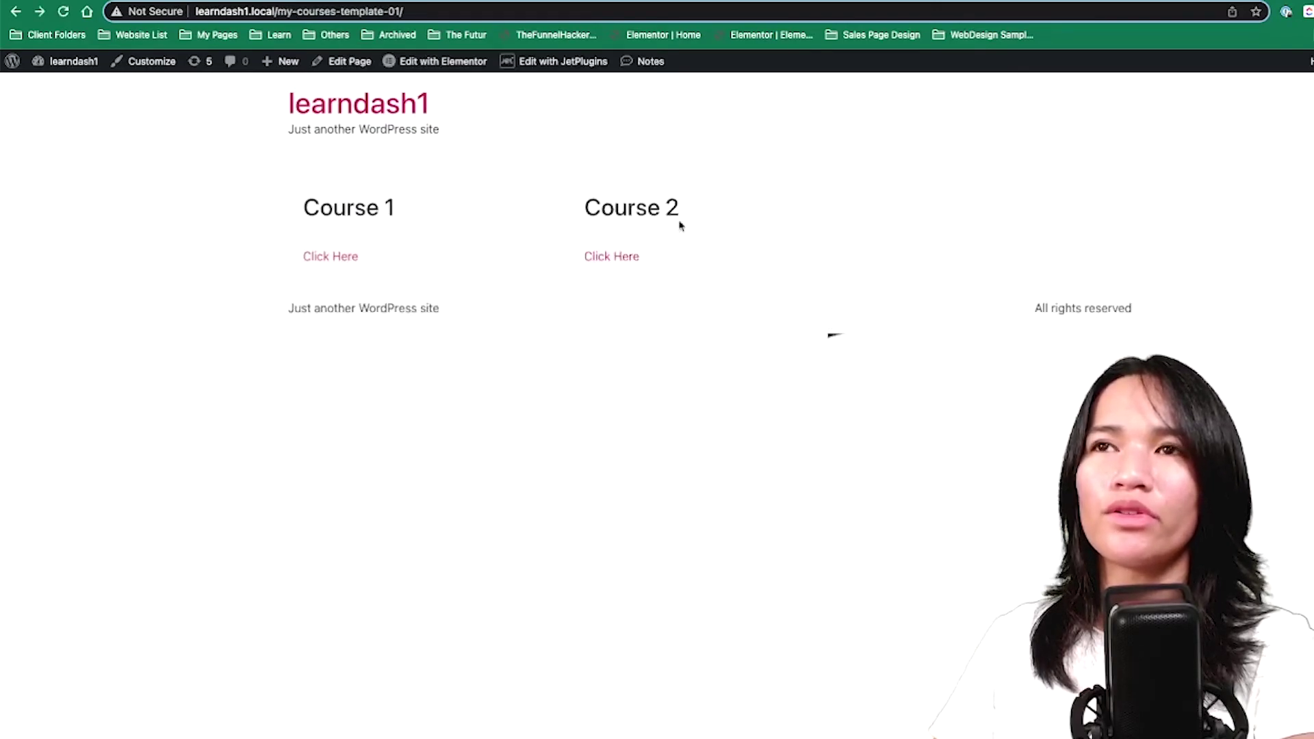
- Review the Dynamic Field's style options in the listing template's editor and return to the live courses page
{"action": "left_click", "coordinate": [659, 2]}
{"action": "key", "text": "ctrl+Tab"}
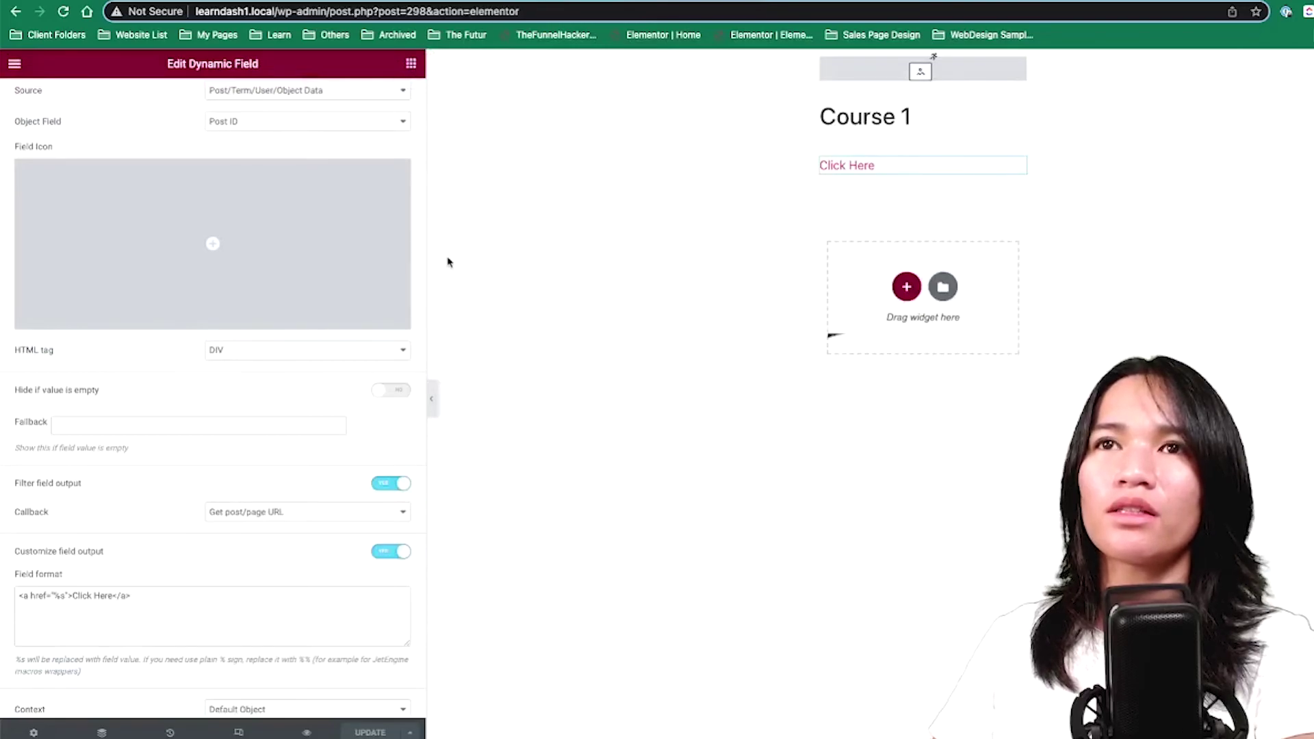
{"action": "left_click_drag", "start_coordinate": [426, 247], "coordinate": [281, 247]}
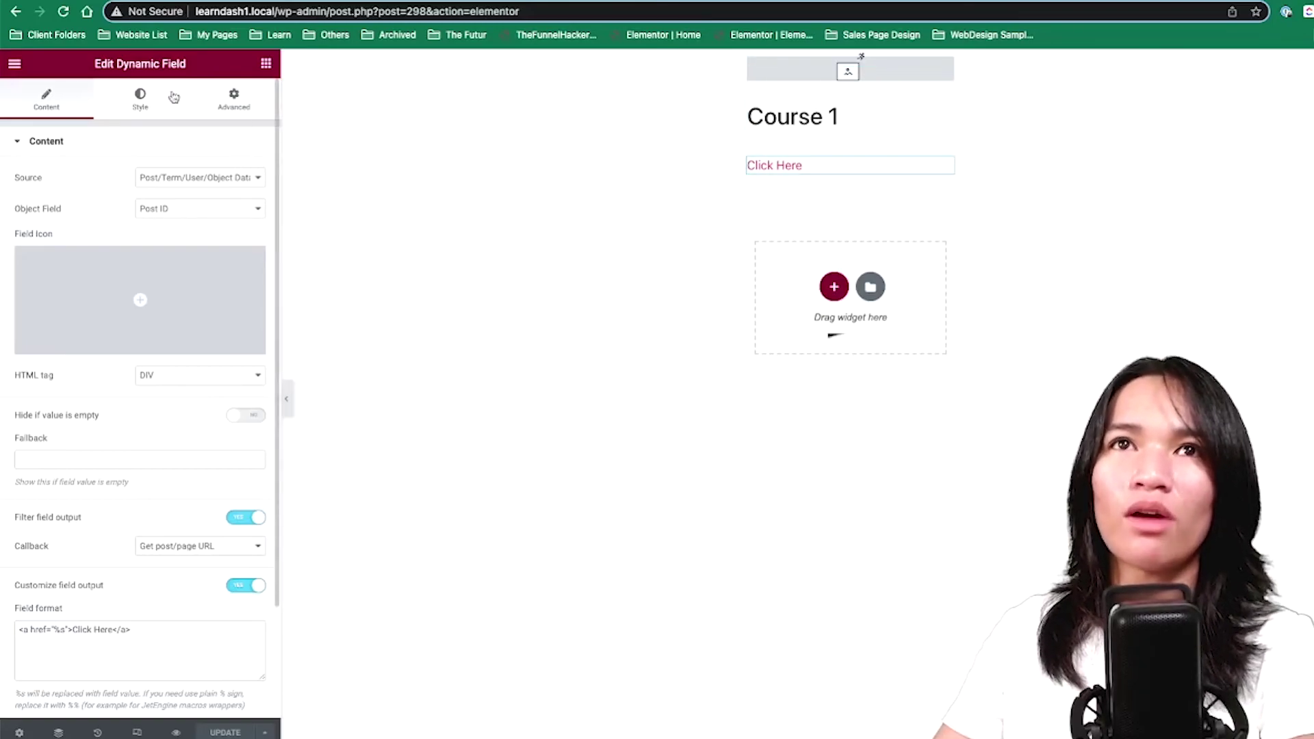
{"action": "left_click", "coordinate": [150, 95]}
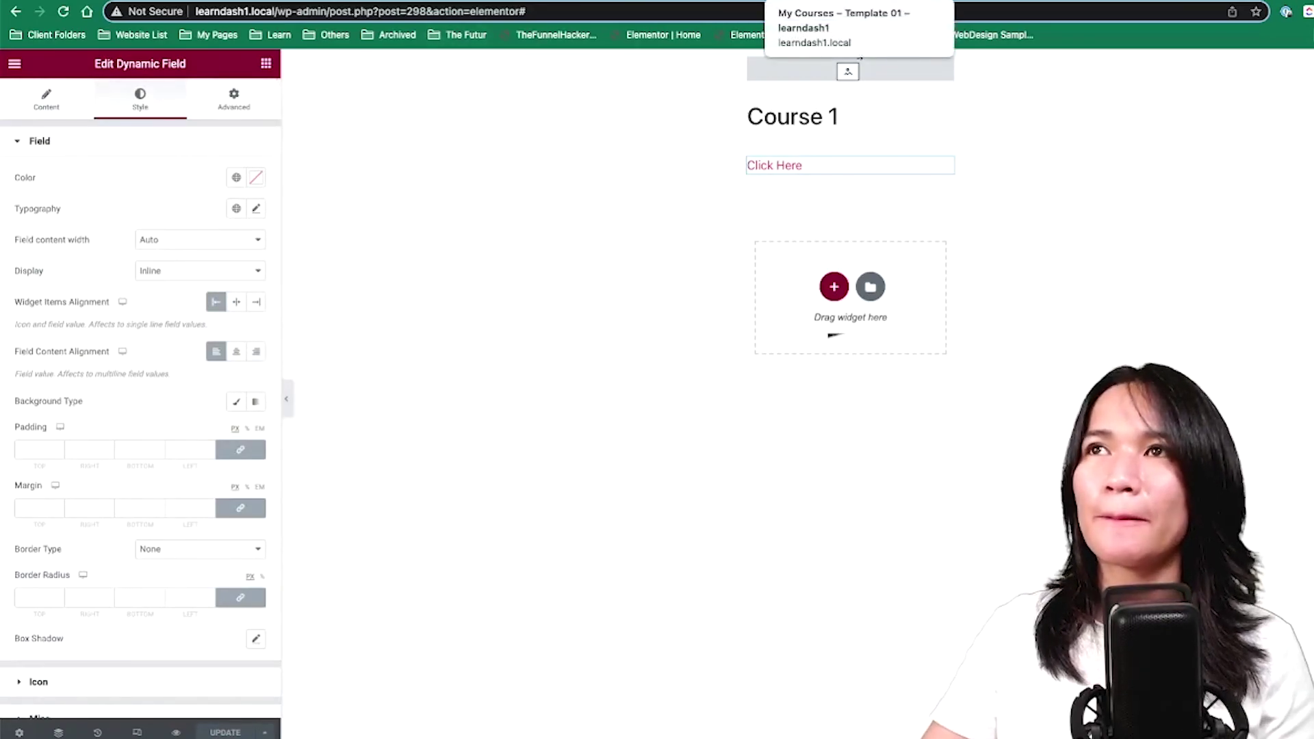
{"action": "left_click", "coordinate": [859, 5]}
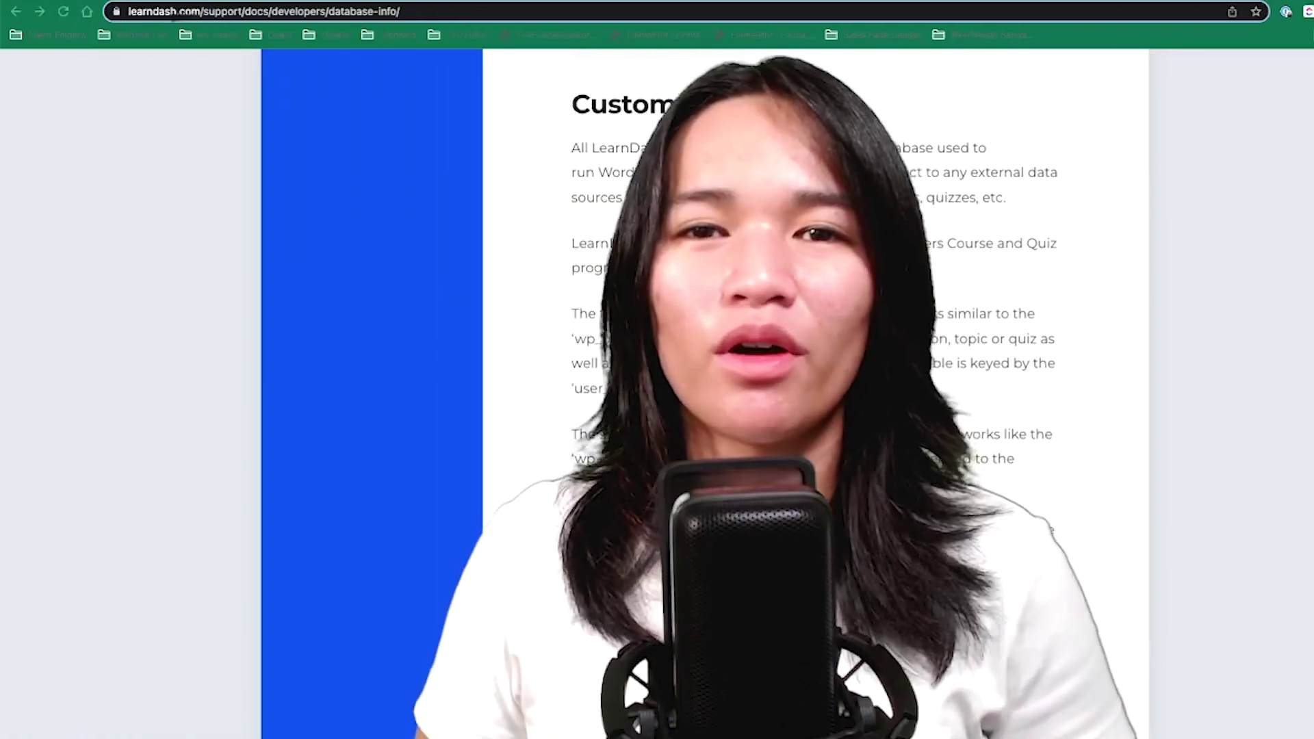